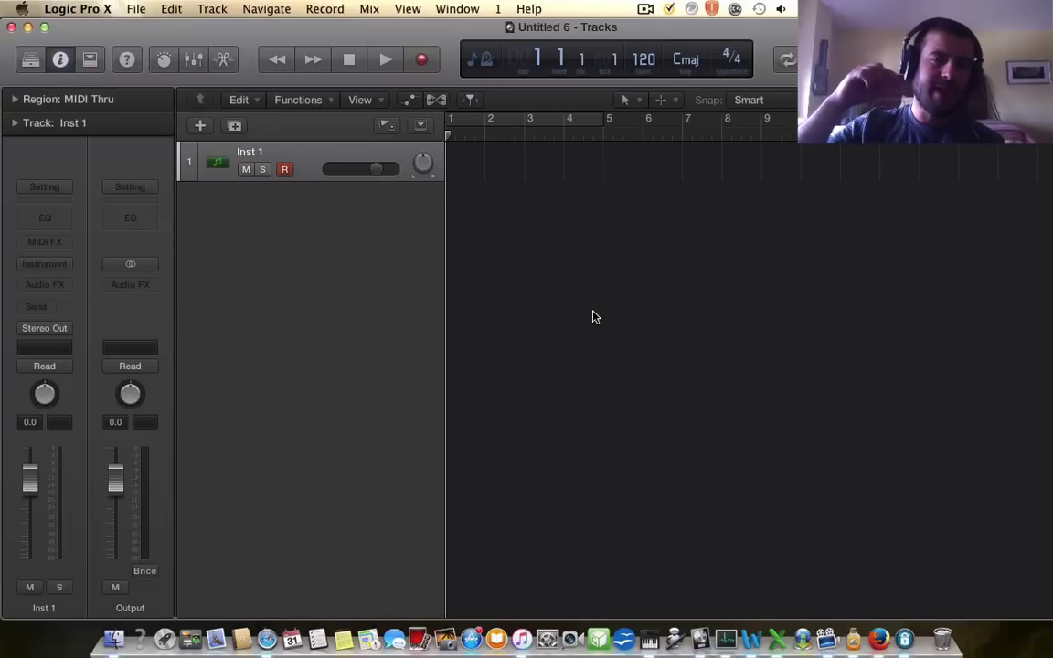
Step: Turn on the cycle range over the first four bars and load the stereo Xfer Records Serum instrument on Inst 1
left_click(531, 125)
left_click(50, 260)
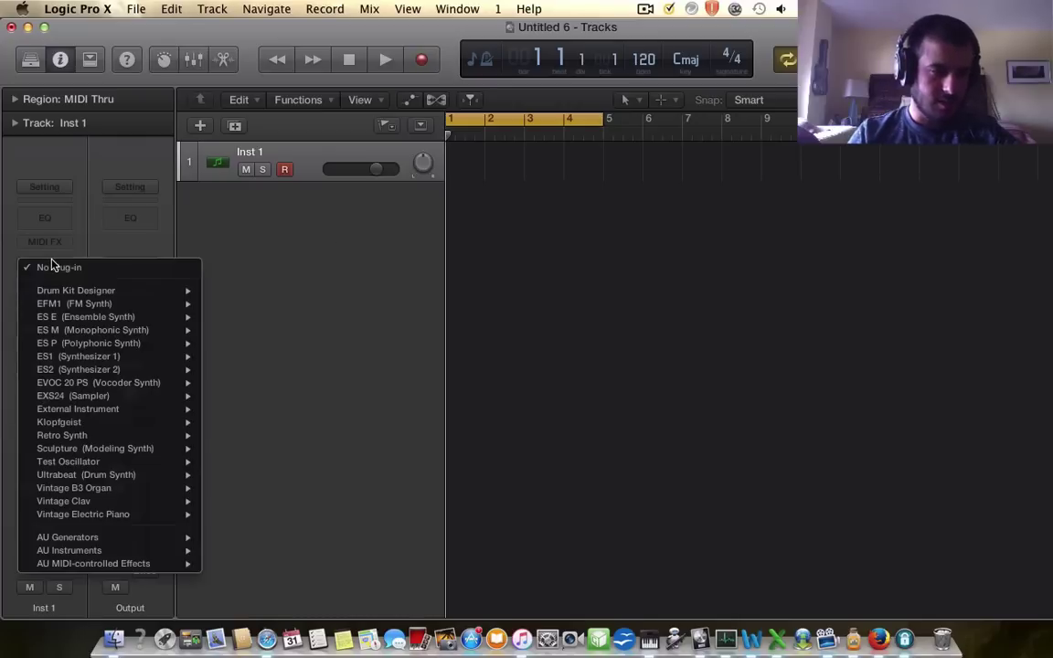
mouse_move(91, 552)
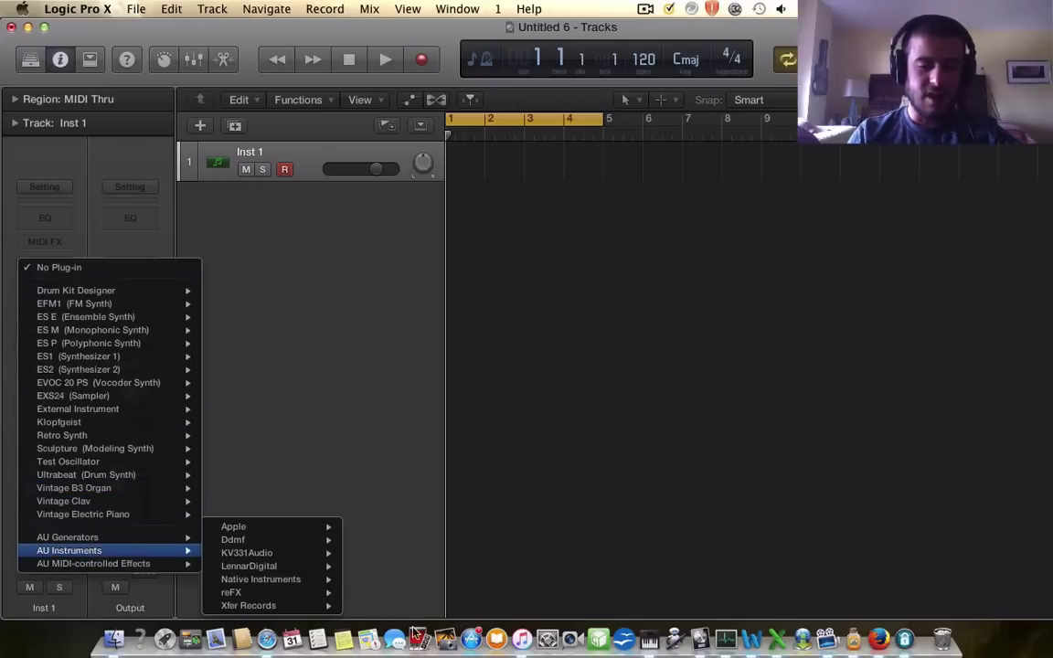
mouse_move(305, 567)
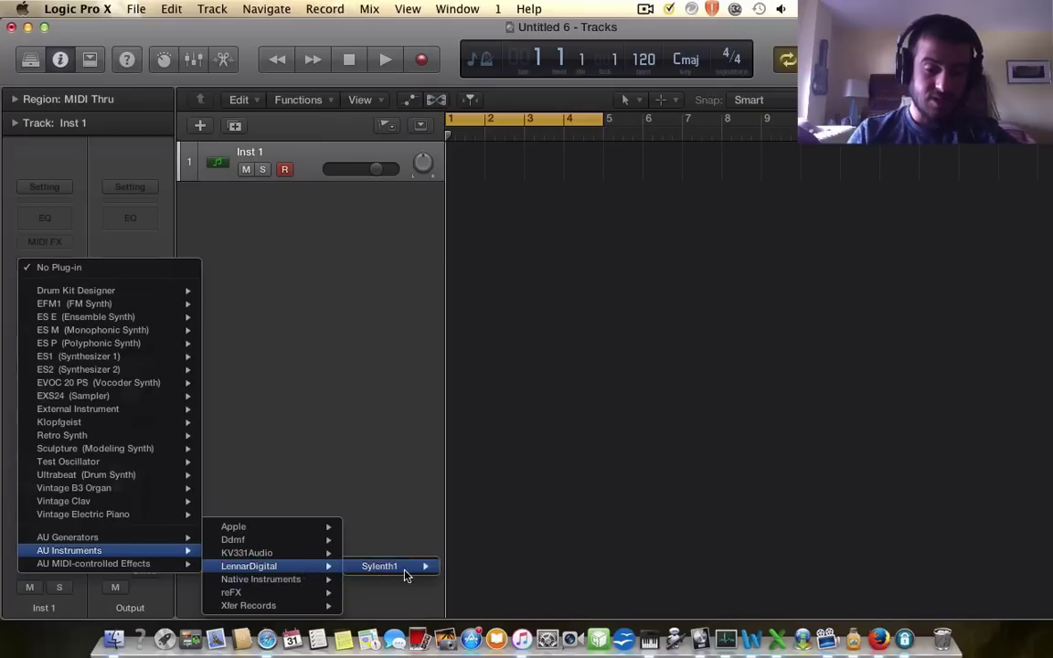
mouse_move(274, 605)
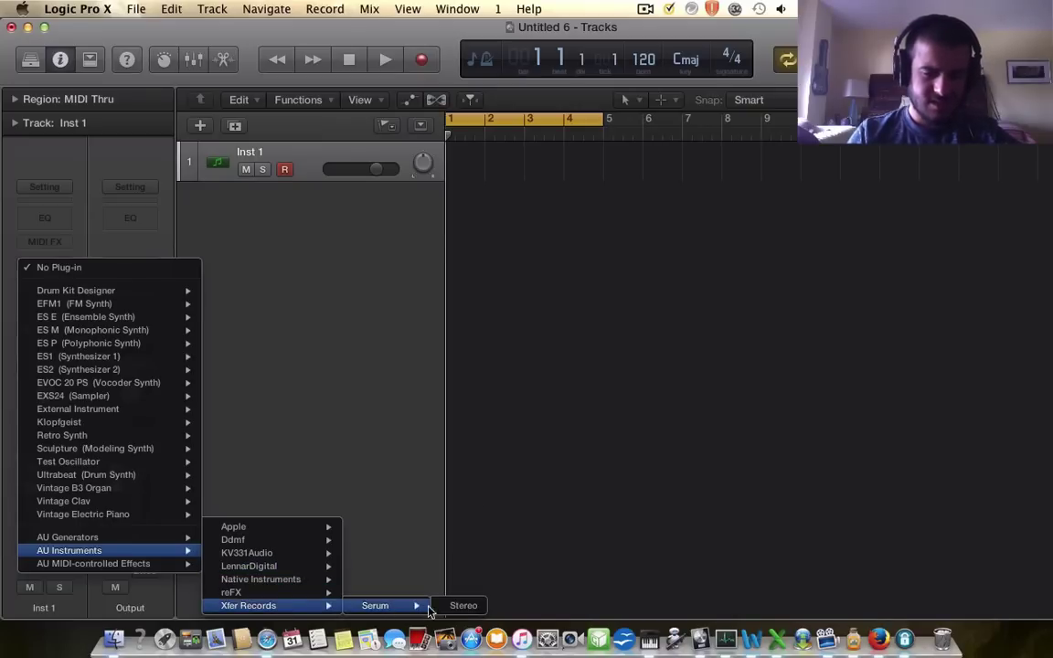
left_click(448, 606)
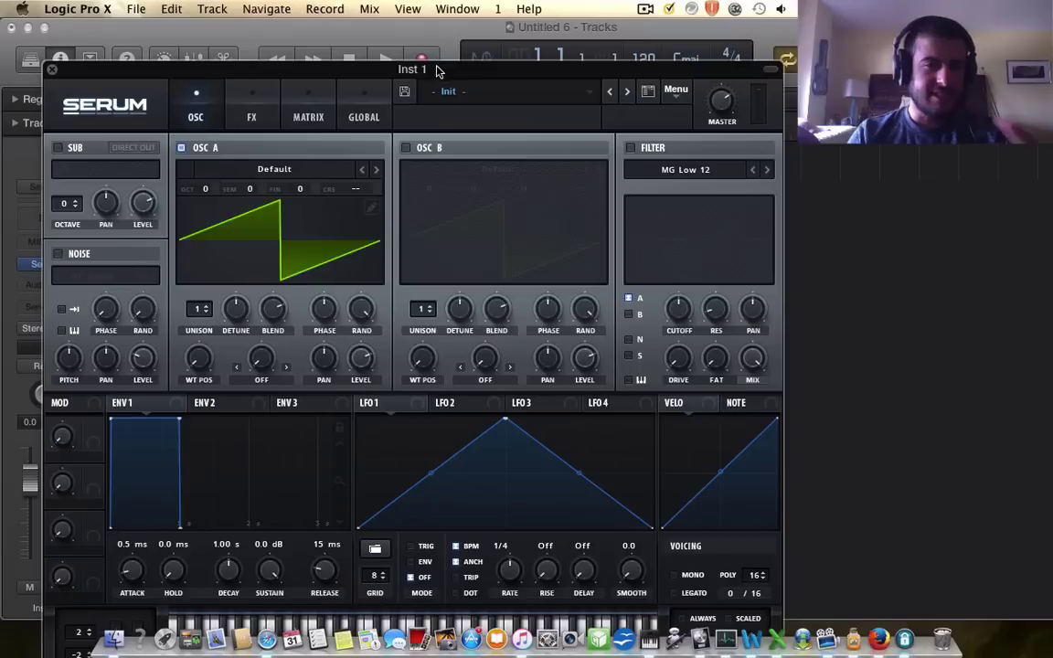
left_click_drag(437, 71, 456, 6)
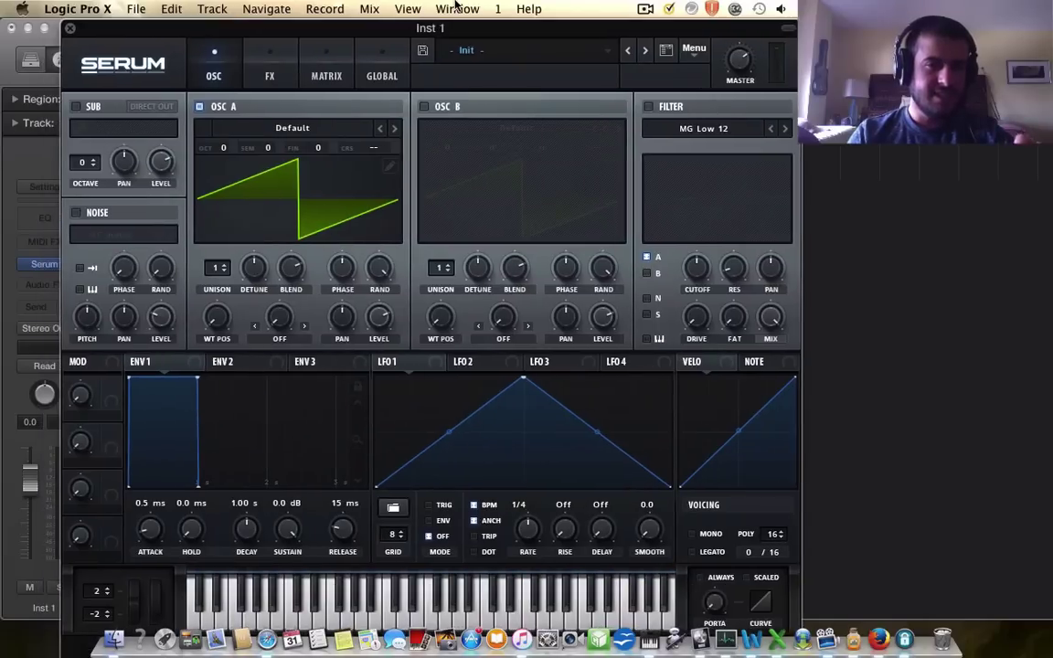
Step: Set Serum's OSC A wavetable to Analog_BD_Sin and close the plug-in window
left_click(217, 271)
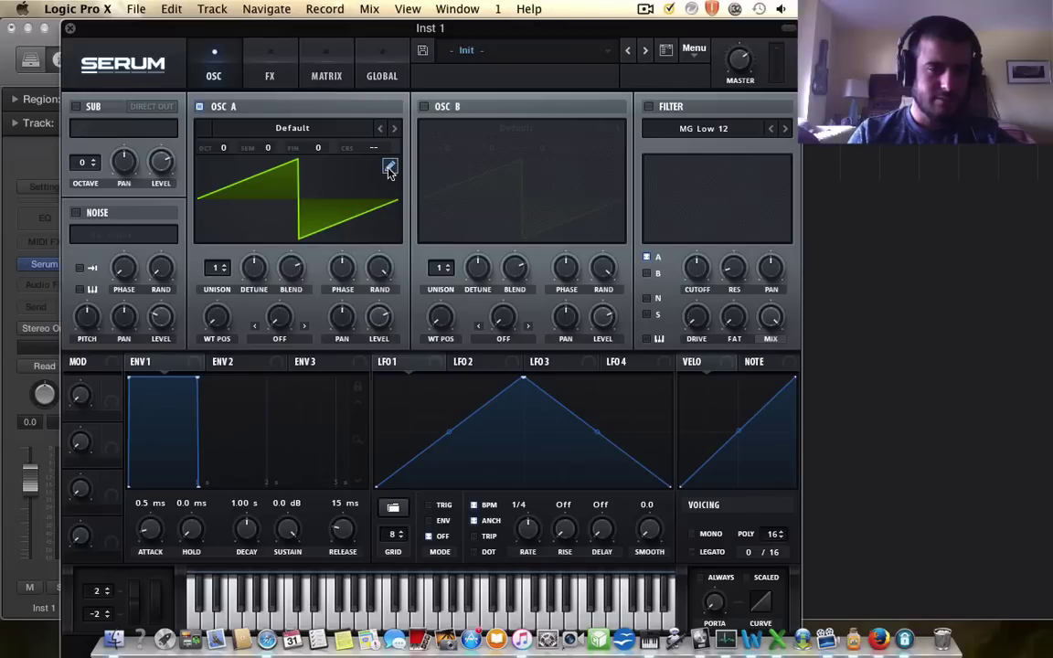
left_click(394, 129)
left_click(394, 129)
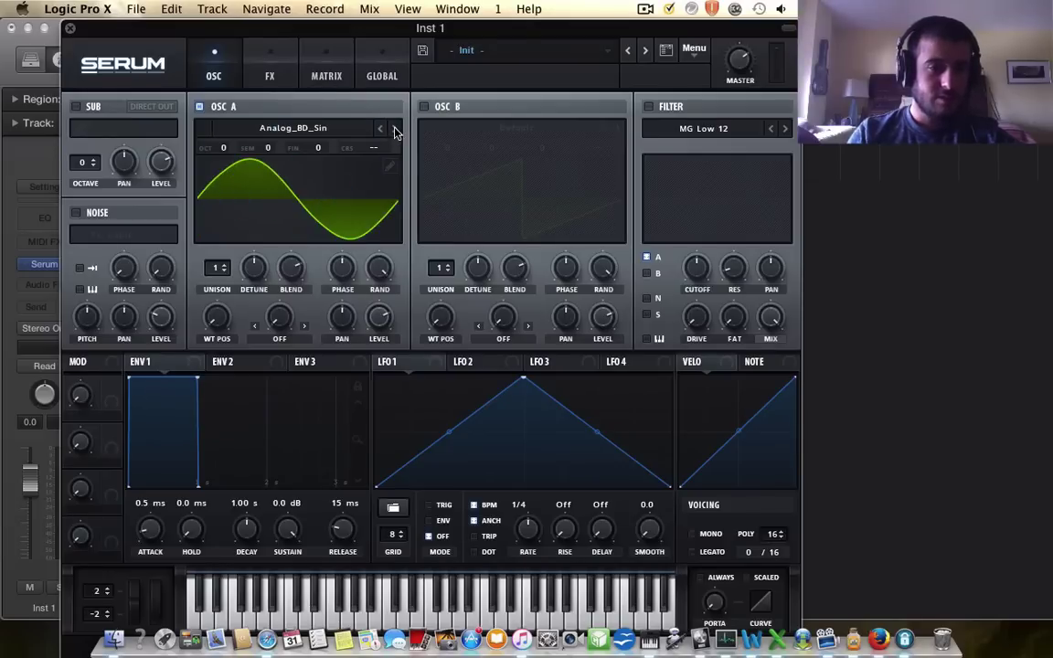
left_click(70, 30)
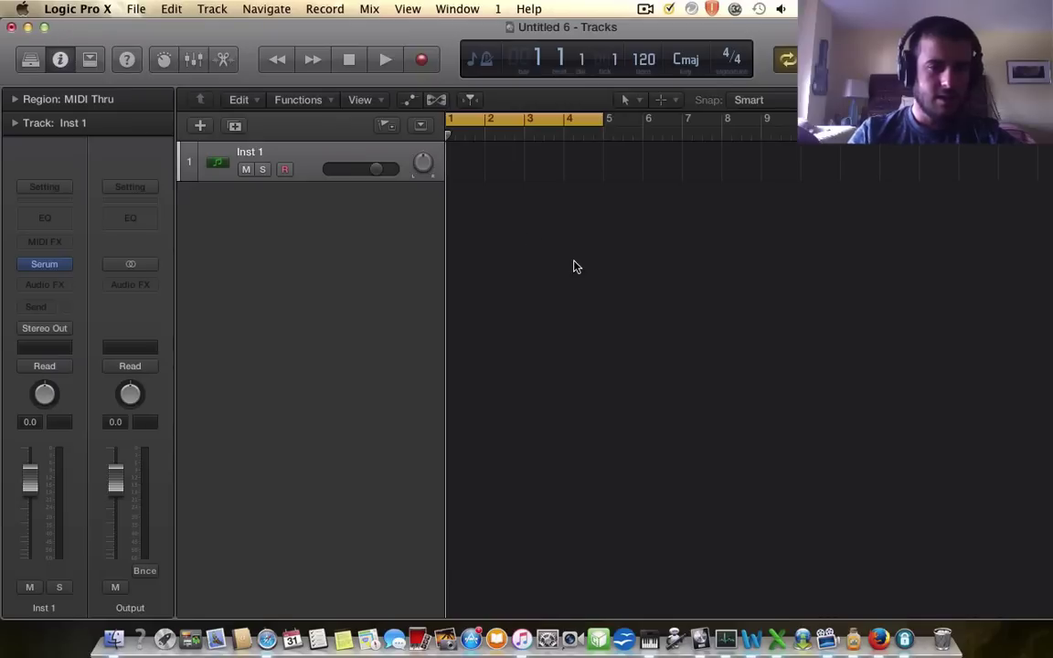
Step: Draw a four-bar MIDI region from bar 1 on the Inst 1 track and set the project tempo to 128
left_click(677, 102)
left_click(701, 141)
left_click(469, 169)
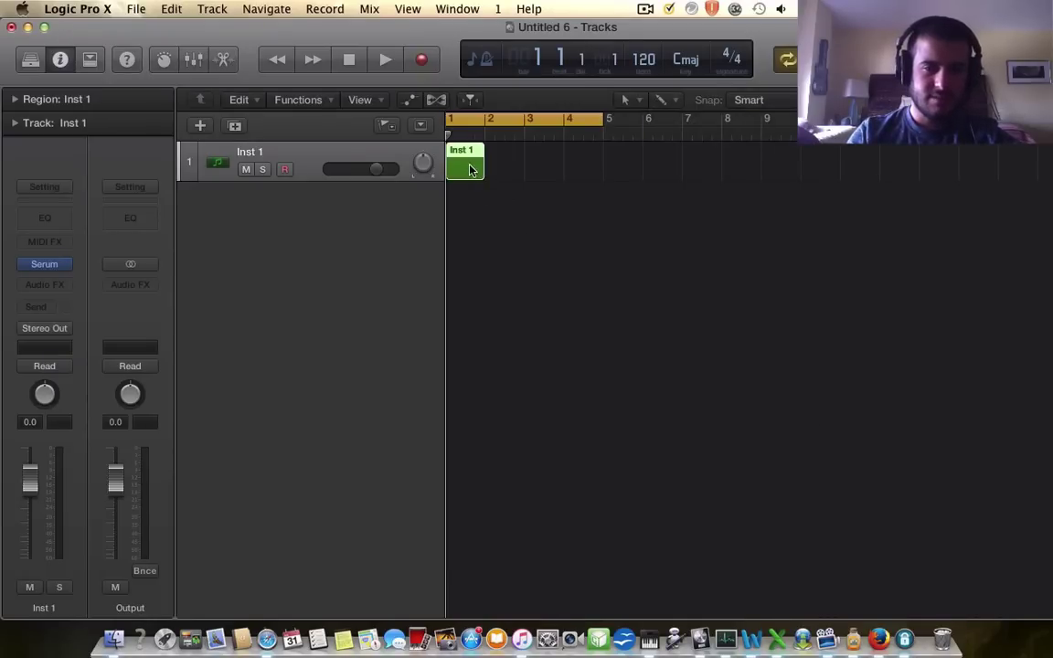
left_click_drag(476, 169, 602, 137)
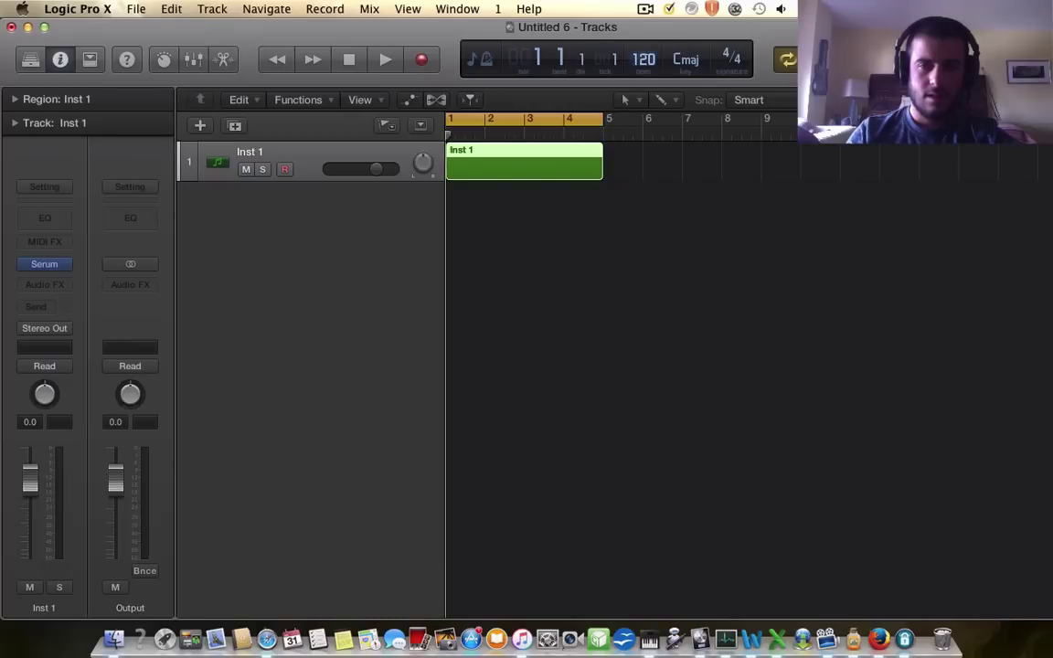
Step: Open the Inst 1 region in an enlarged Piano Roll and draw a sixteenth-length C4 note at the start of bar 1
double_click(524, 166)
left_click_drag(442, 437, 464, 196)
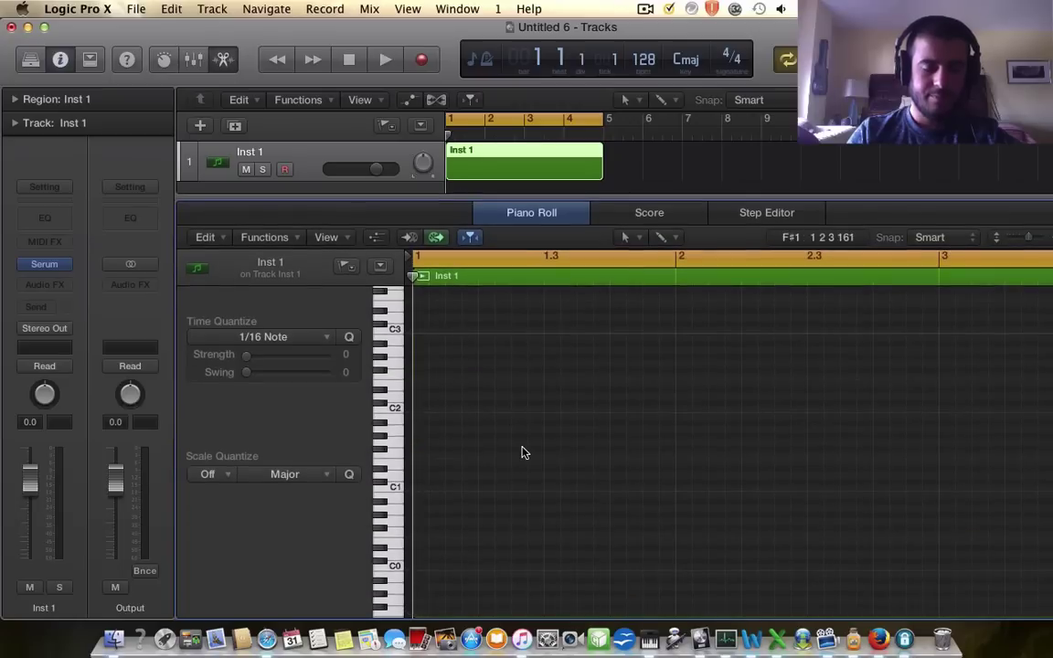
scroll(524, 452, "up", 5)
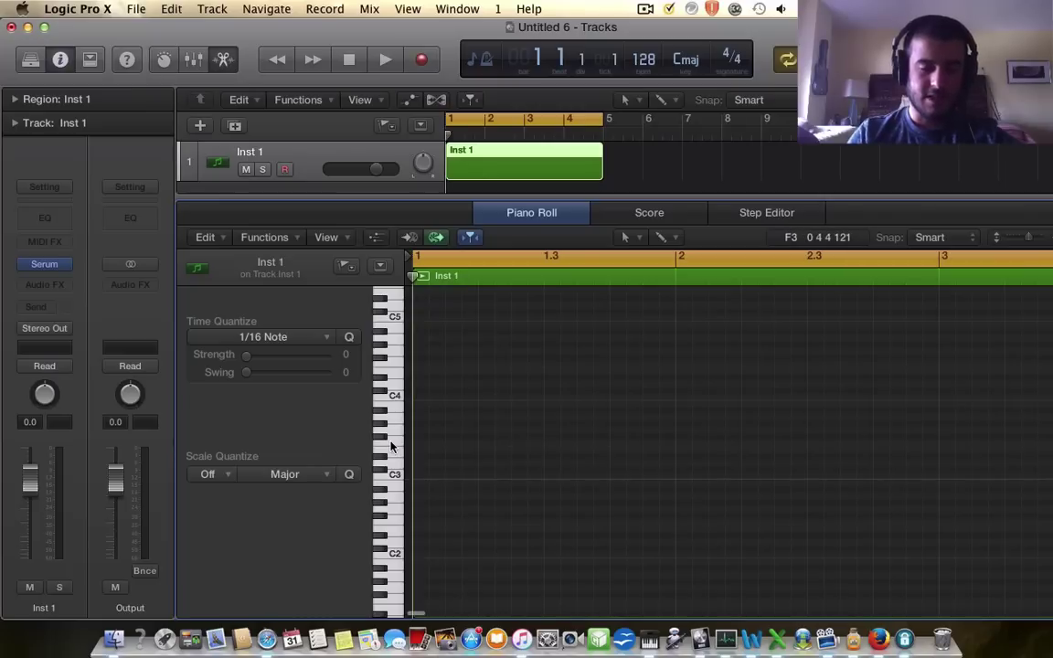
key("super+Right")
key("super+Right")
scroll(437, 446, "up", 3)
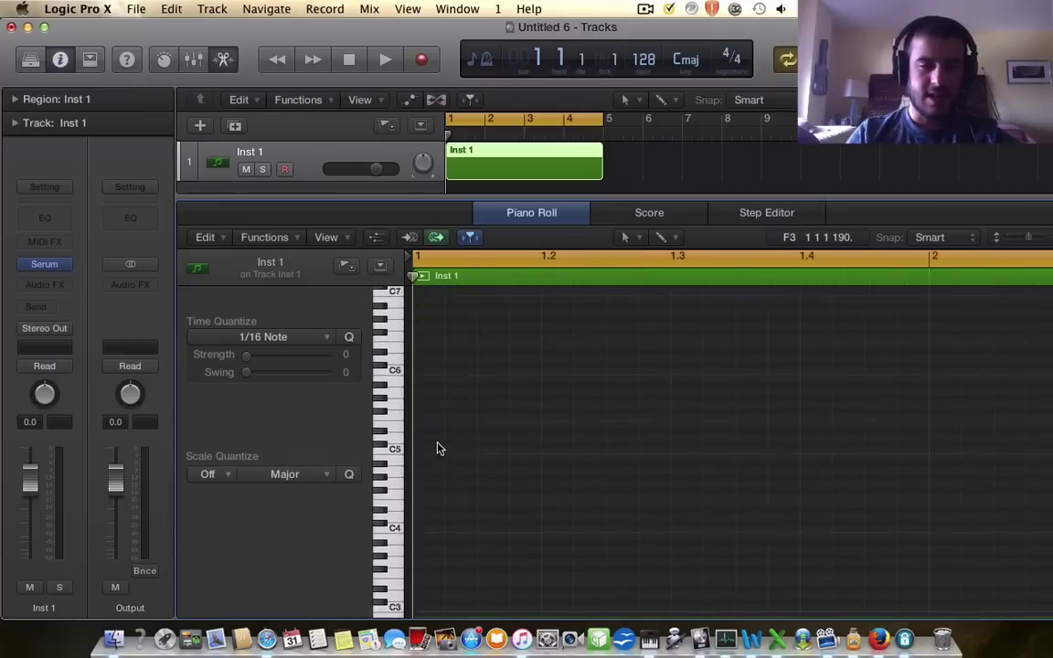
scroll(437, 448, "down", 10)
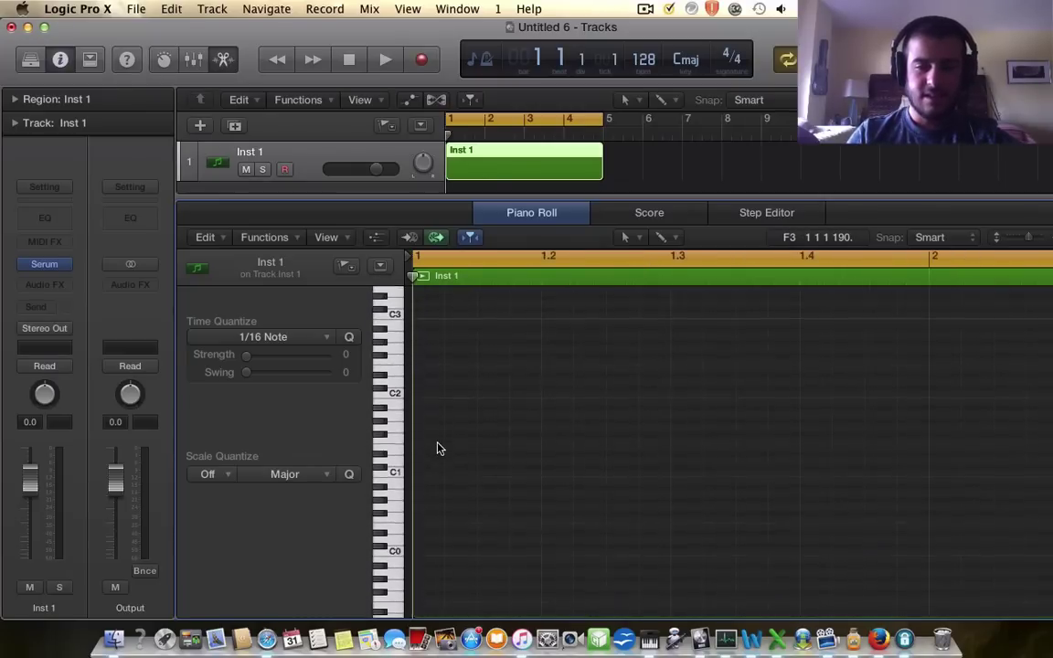
scroll(437, 448, "down", 5)
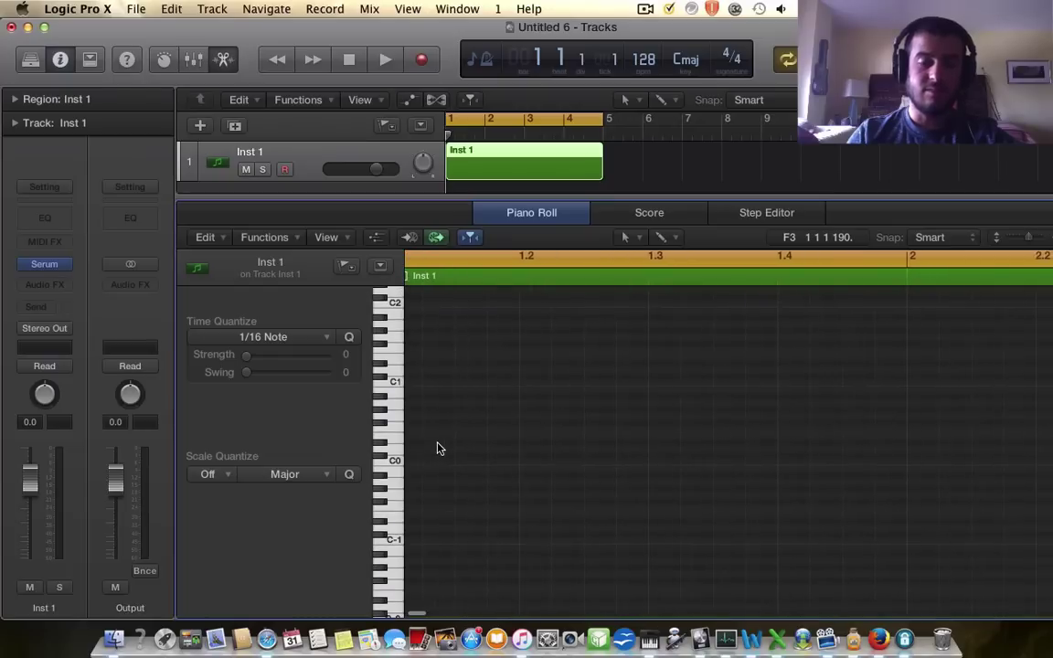
scroll(437, 448, "left", 2)
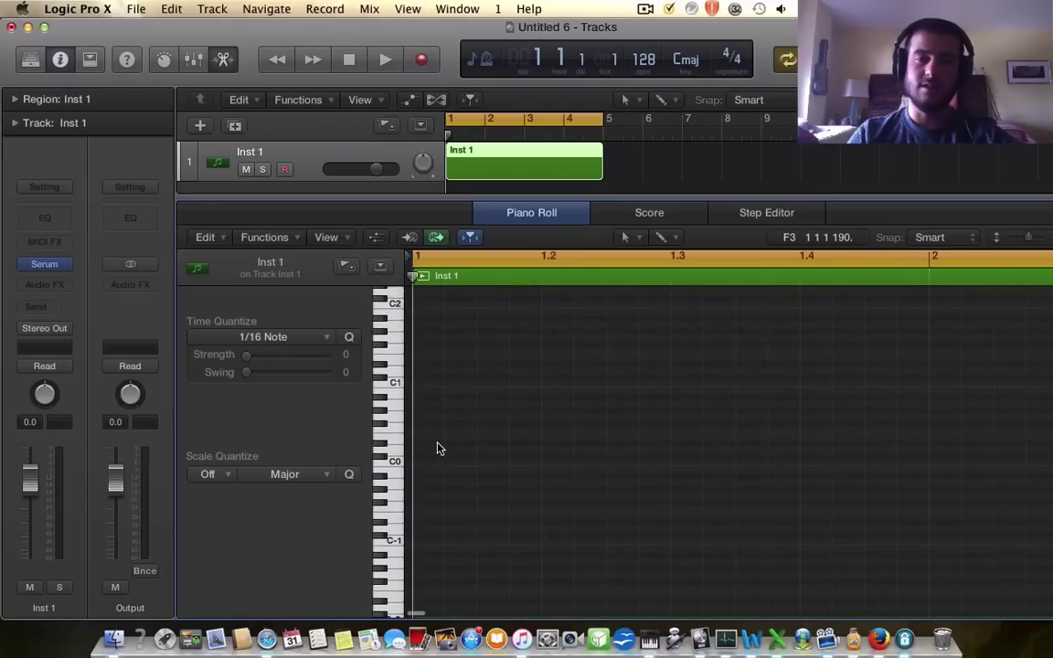
scroll(394, 398, "up", 3)
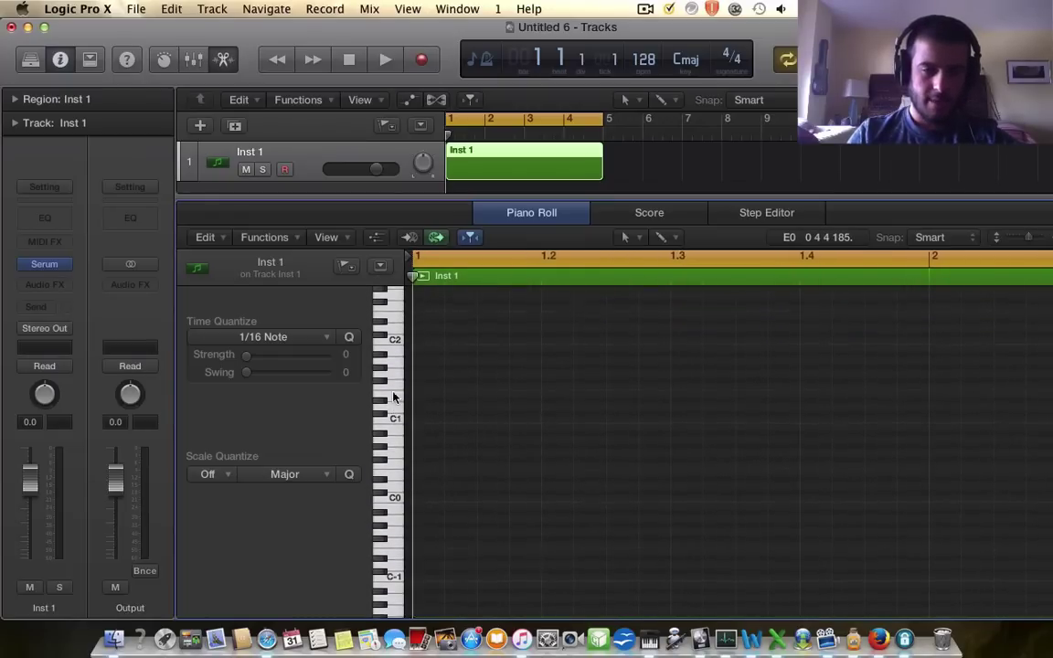
left_click(393, 395)
key("super+Right")
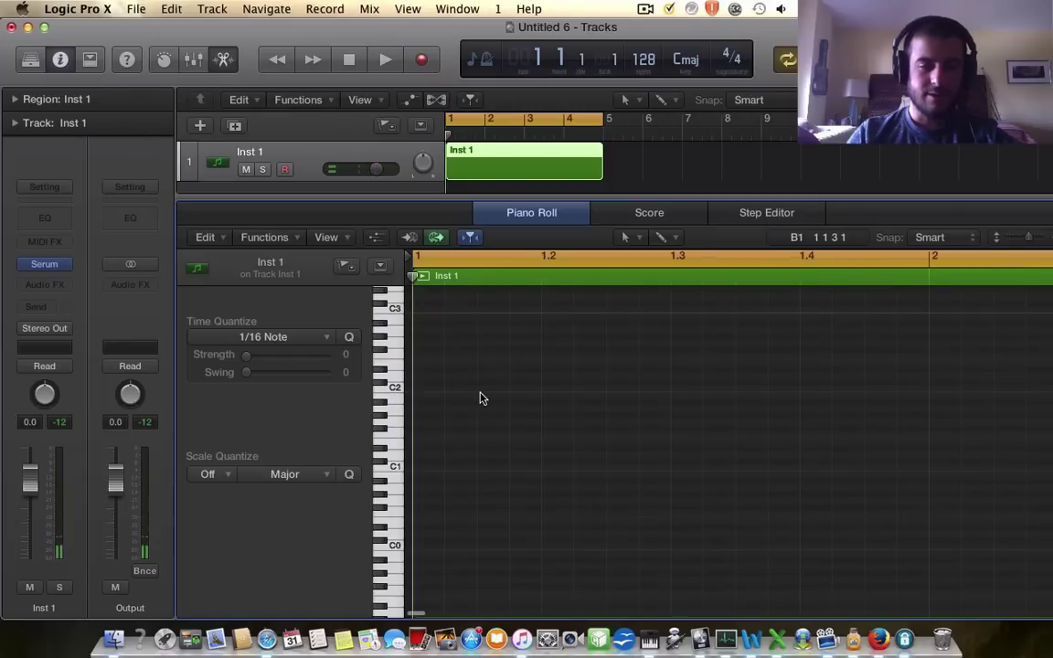
scroll(481, 399, "up", 4)
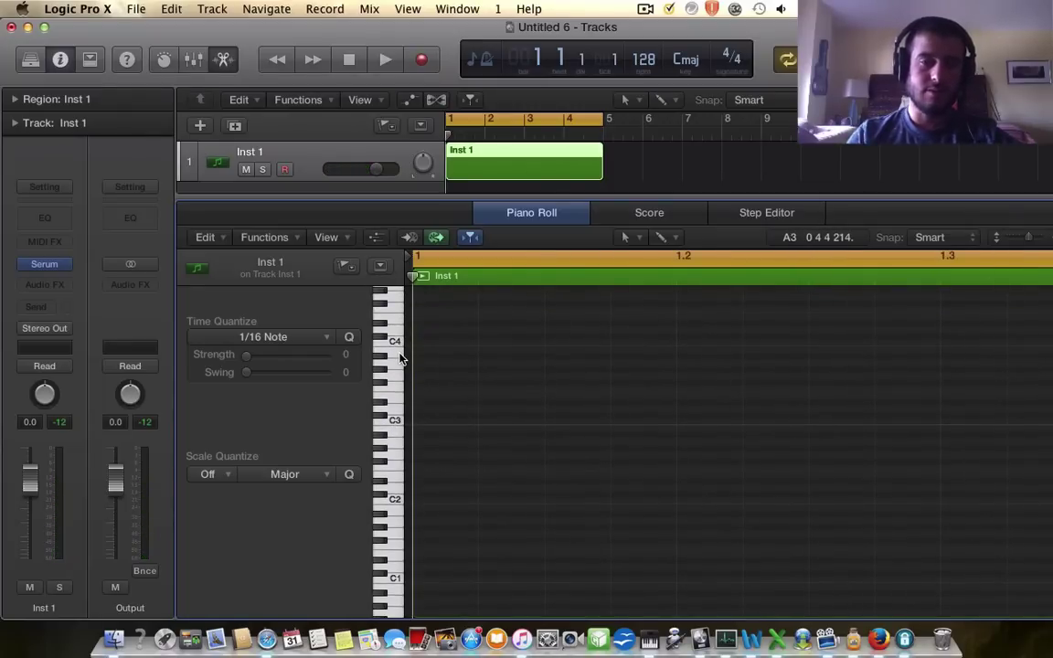
scroll(436, 390, "up", 3)
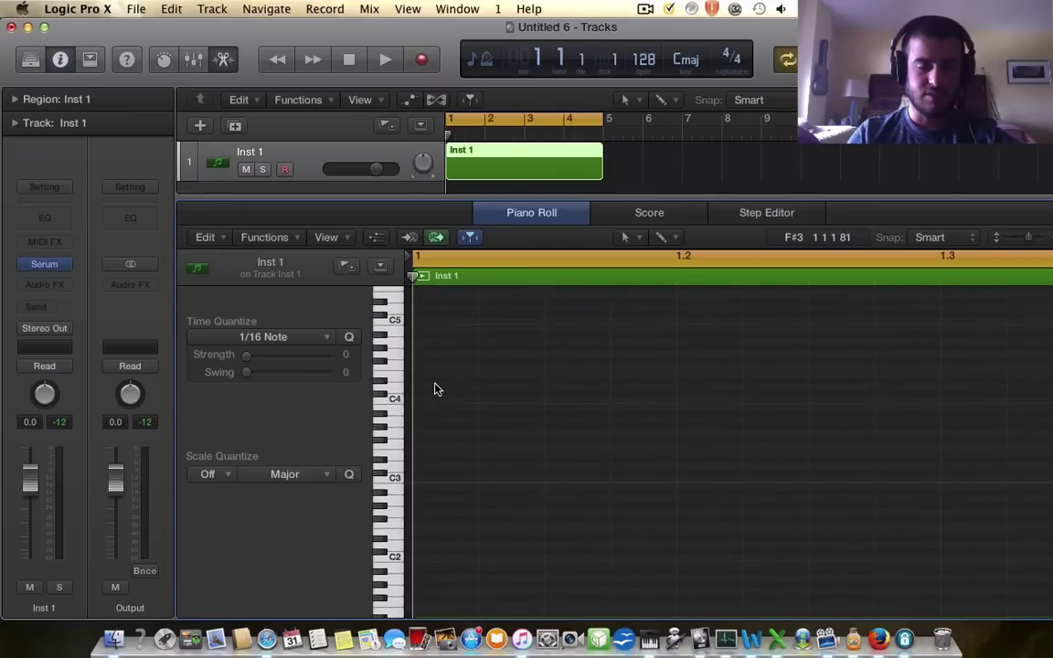
scroll(407, 407, "up", 1)
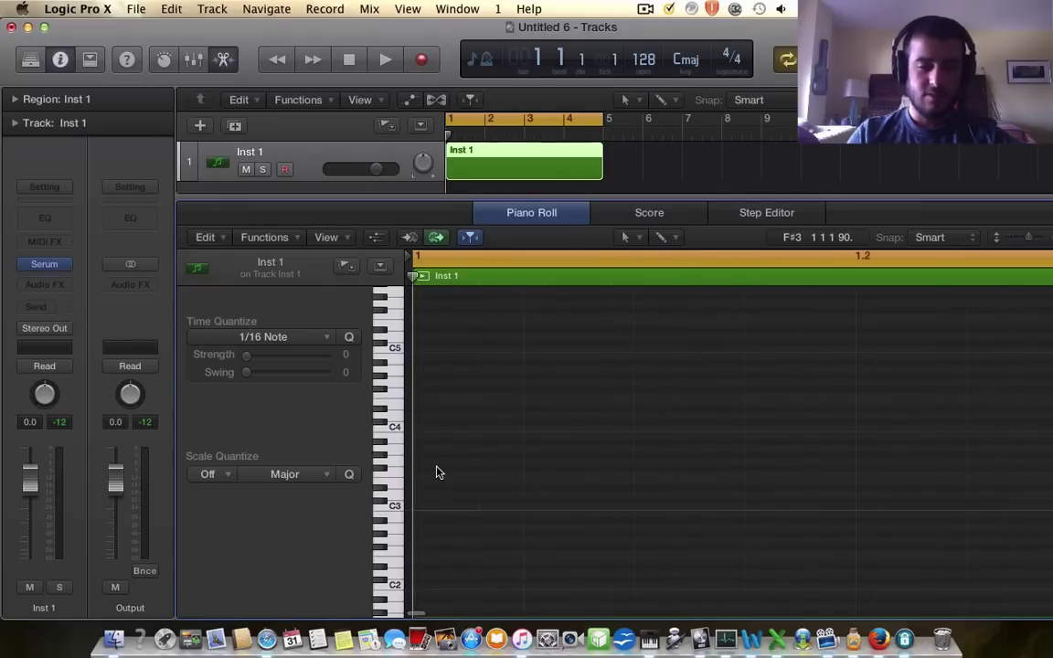
scroll(403, 423, "down", 1)
scroll(403, 423, "down", 2)
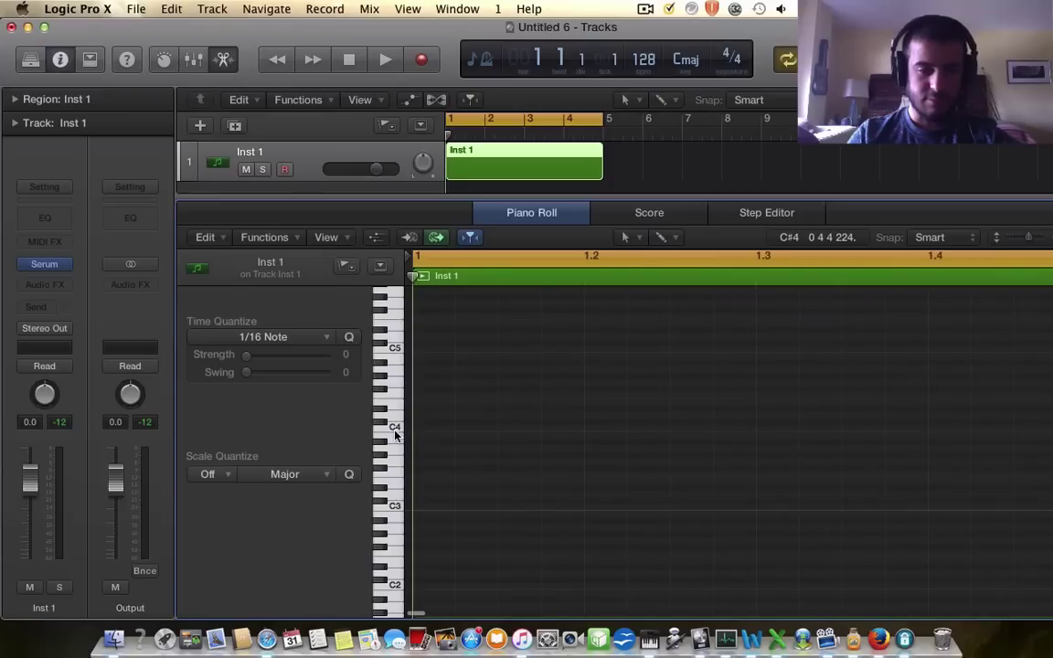
mouse_move(421, 429)
left_mouse_down()
mouse_move(583, 427)
mouse_move(489, 425)
mouse_move(449, 437)
left_mouse_up()
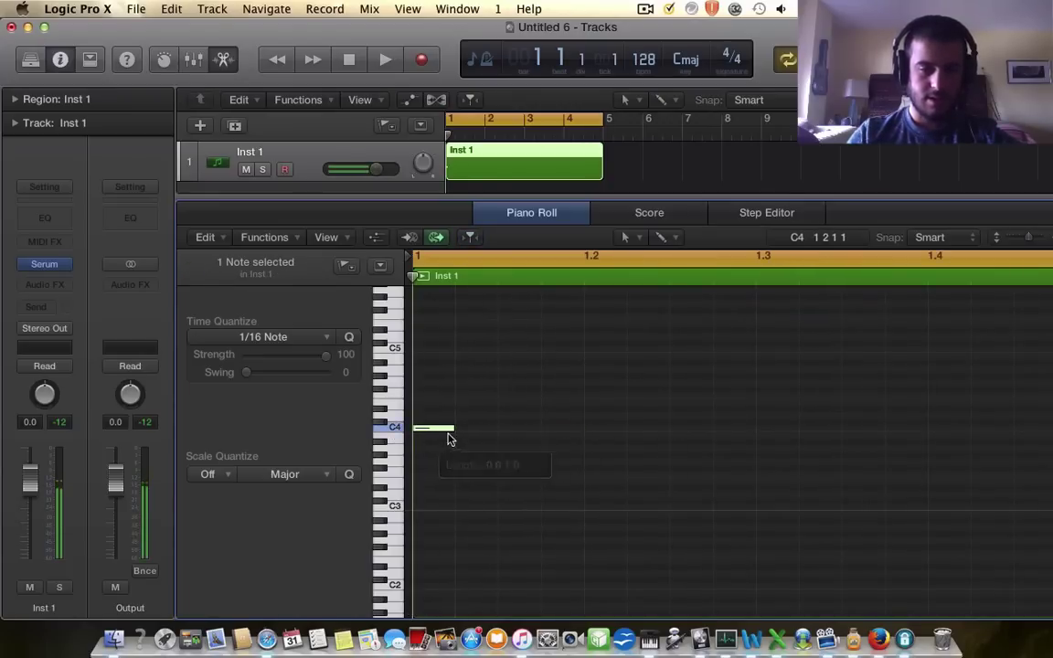
Step: Reopen Serum, assign Env 2 to modulate the filter cutoff, and switch on the MG Low 12 filter for oscillators A and B
left_click(42, 264)
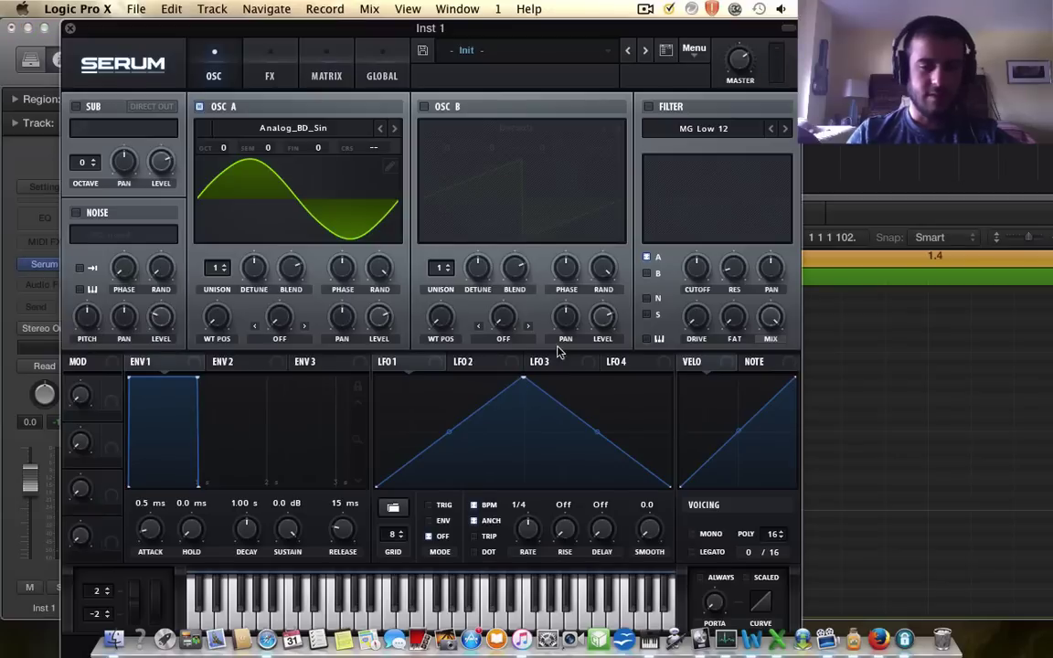
left_click(241, 363)
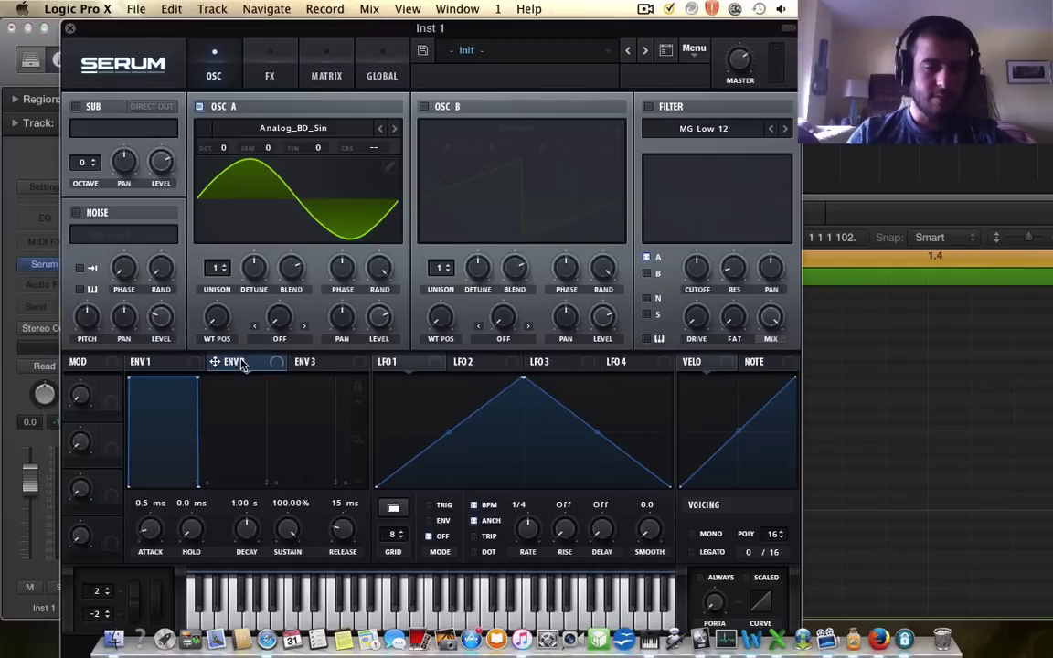
left_click_drag(258, 363, 697, 266)
left_click(650, 108)
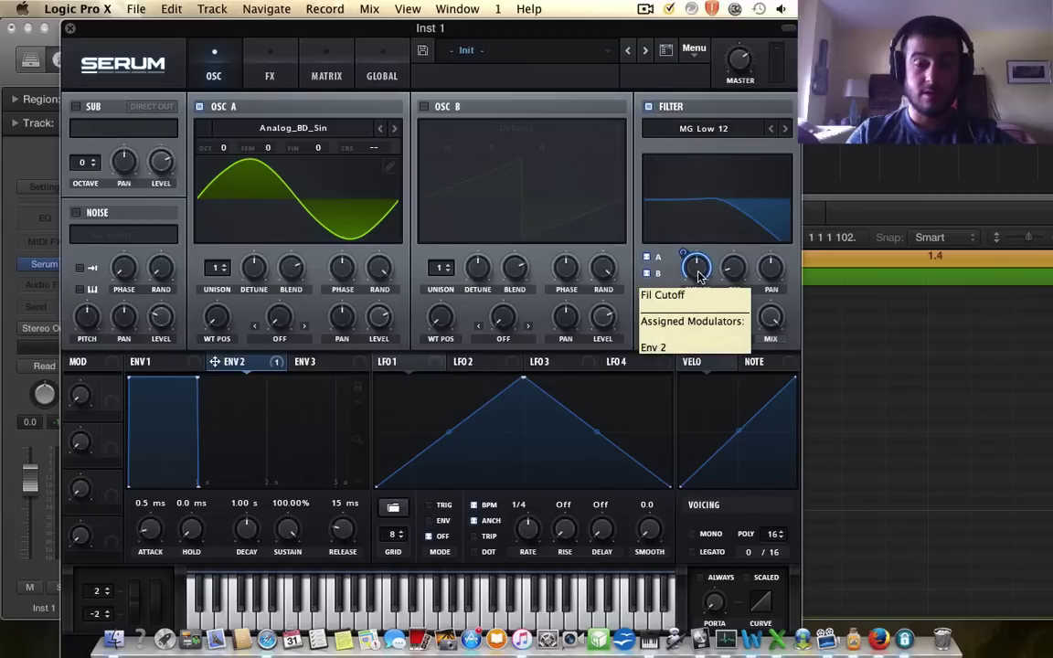
Step: Lower the filter cutoff and shape Env 2 with 0% sustain and a 479 ms decay
left_click_drag(697, 277, 690, 321)
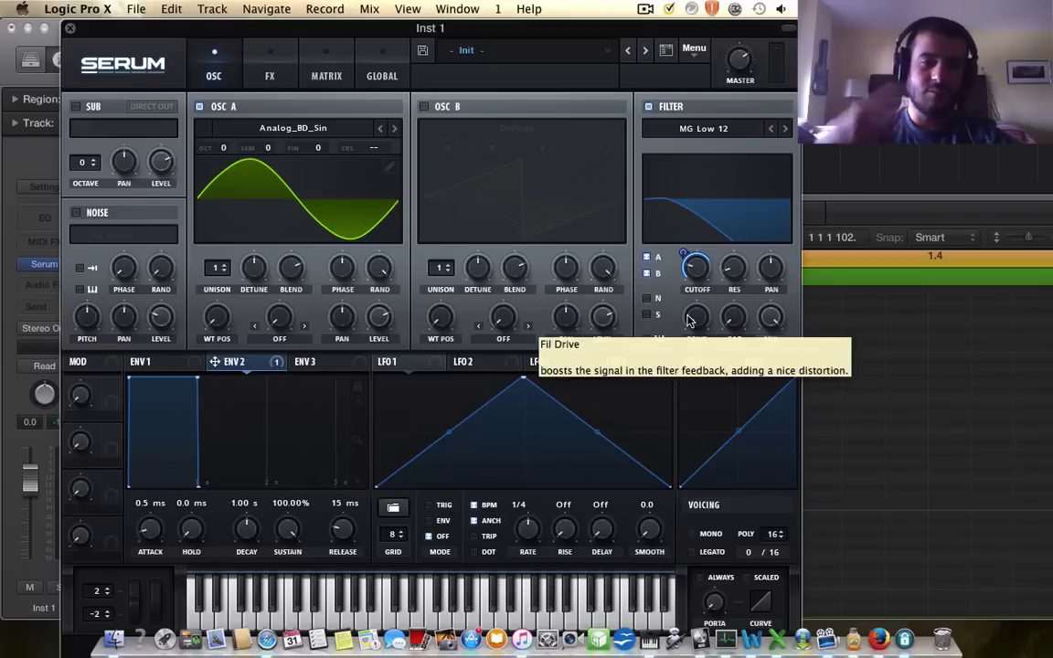
left_click_drag(695, 268, 697, 279)
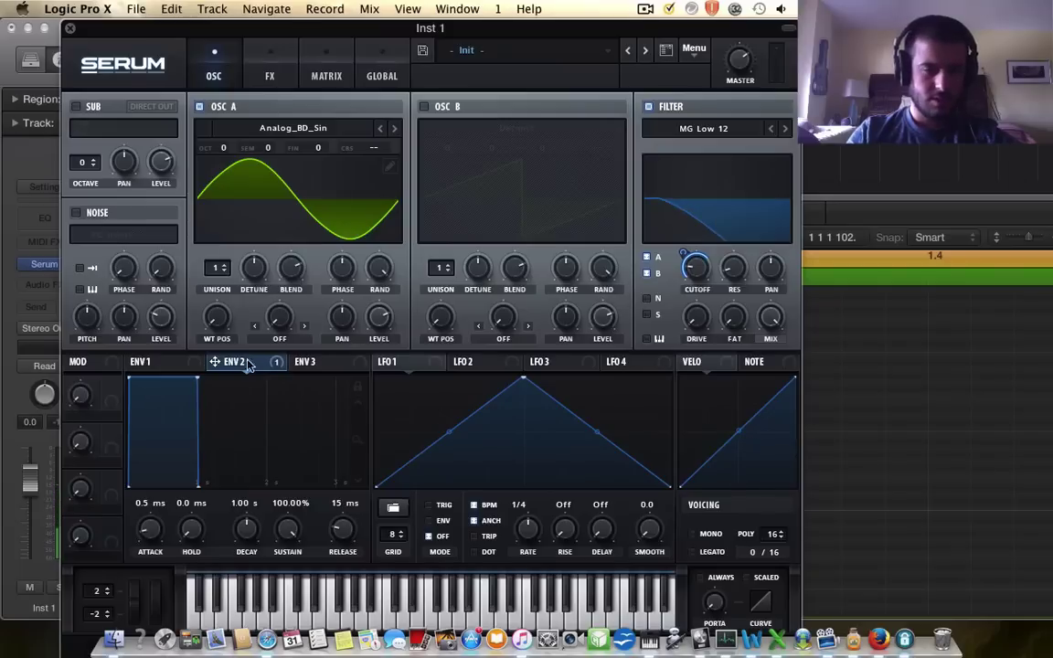
left_click_drag(287, 531, 244, 536)
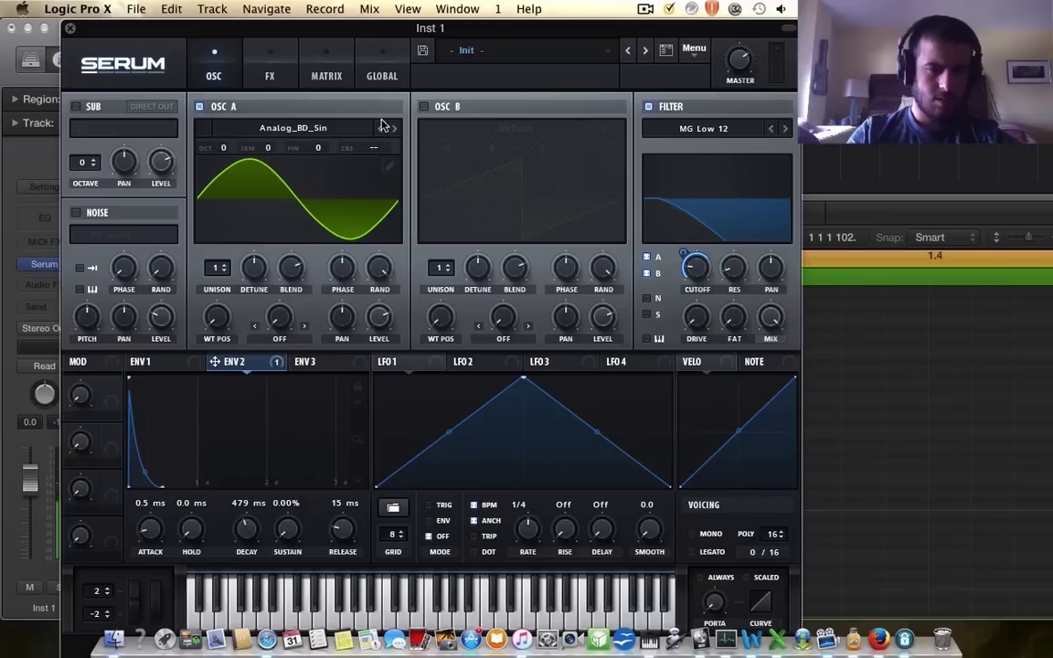
Step: Enable OSC B with the Analog_BD_Sin wavetable and raise its octave to +1
left_click(425, 107)
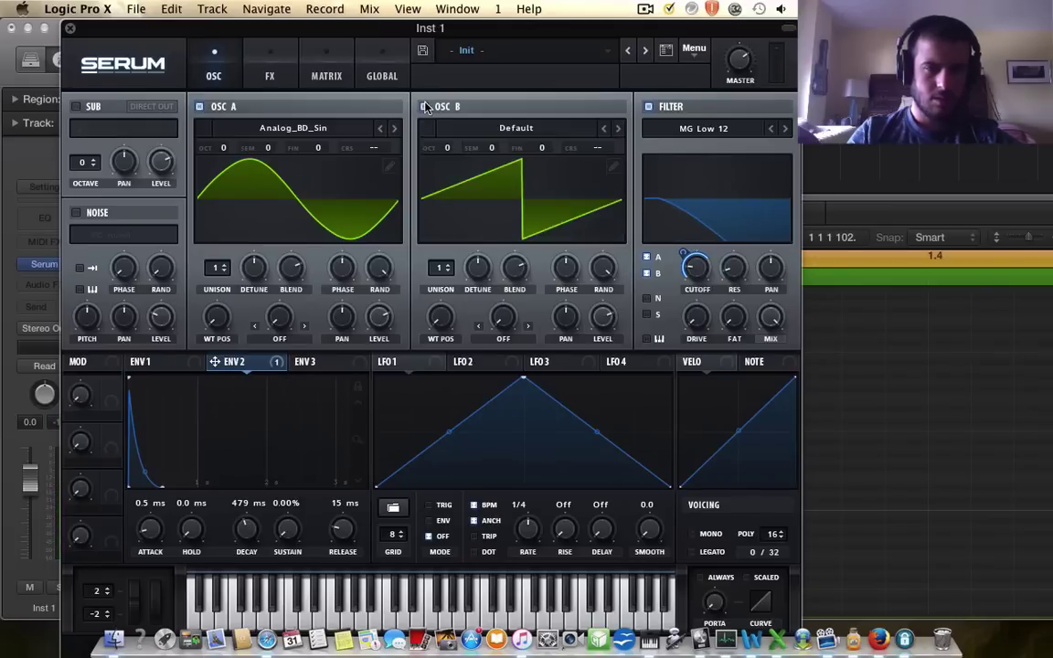
left_click(616, 130)
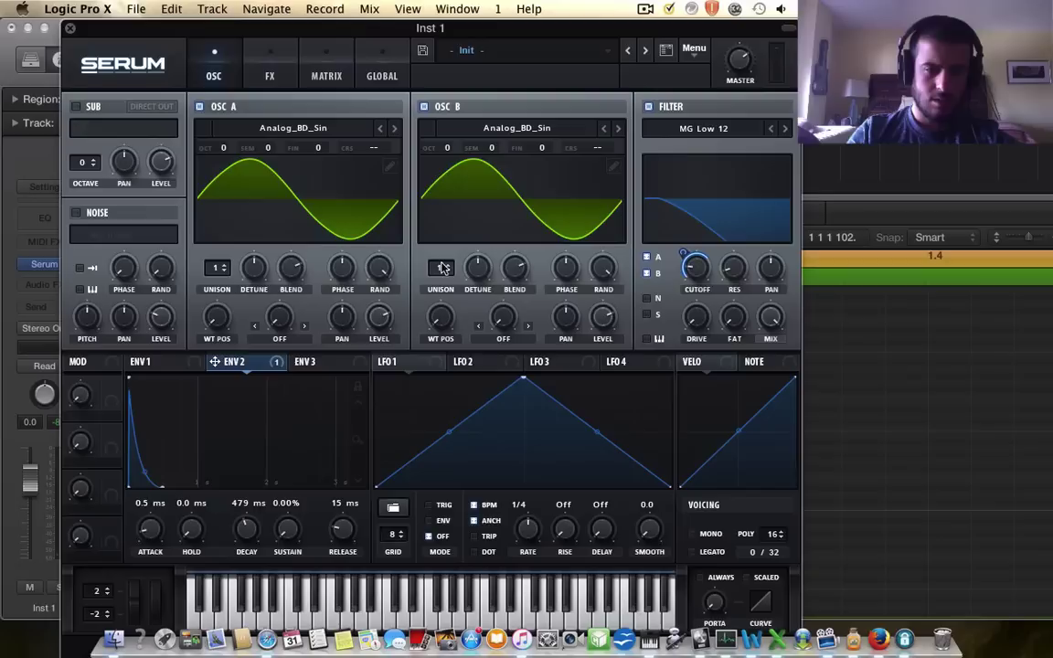
left_click_drag(442, 147, 445, 137)
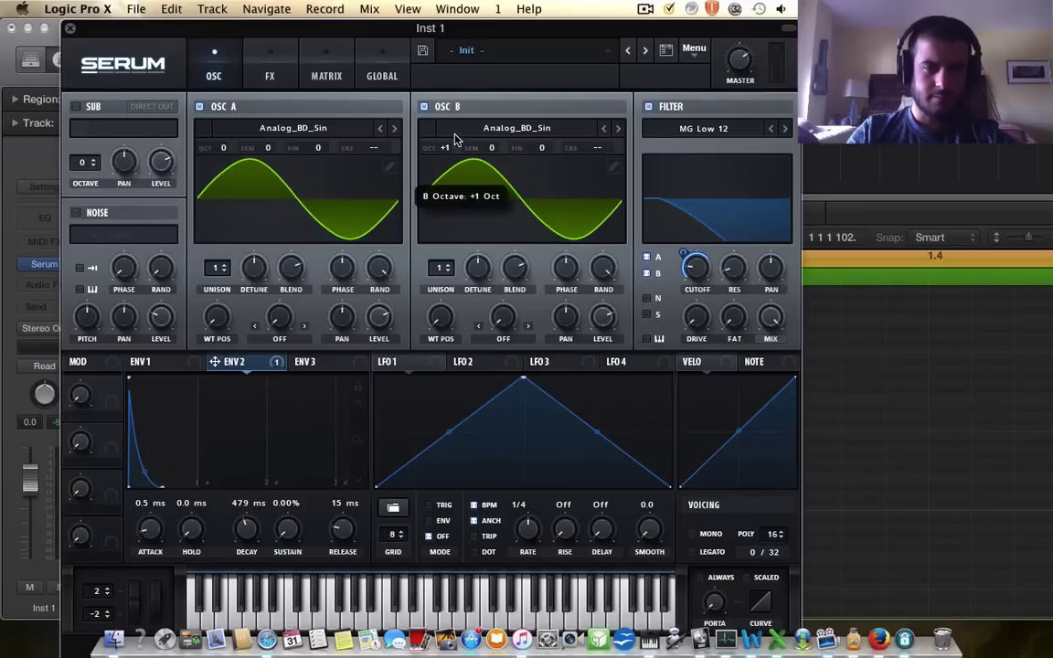
Step: Enable the Reverb effect in Serum's effects rack
left_click(268, 73)
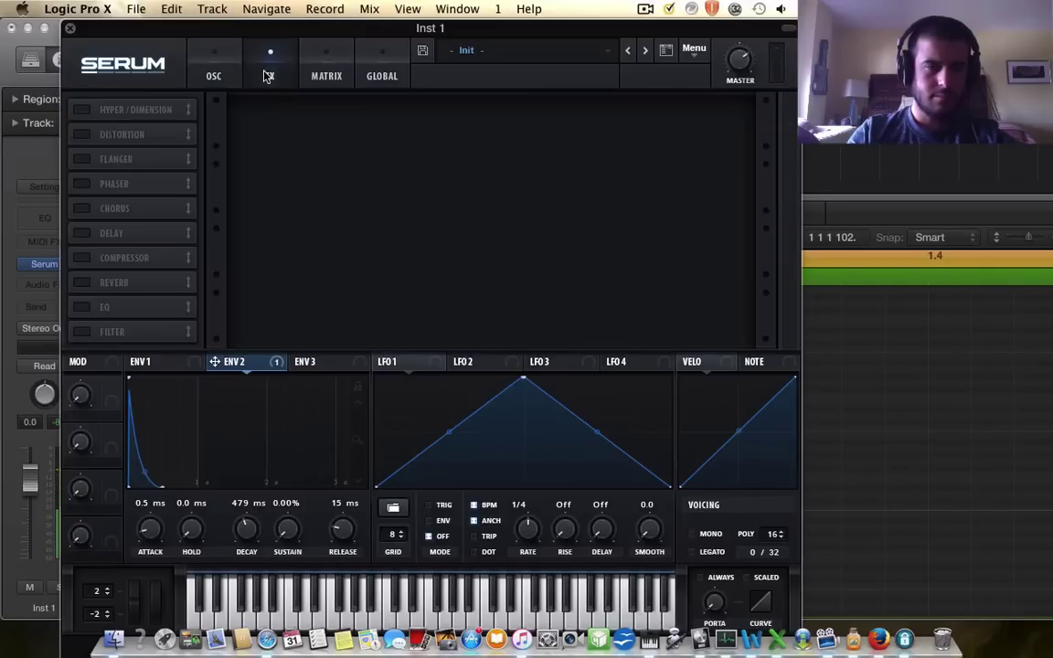
left_click(88, 279)
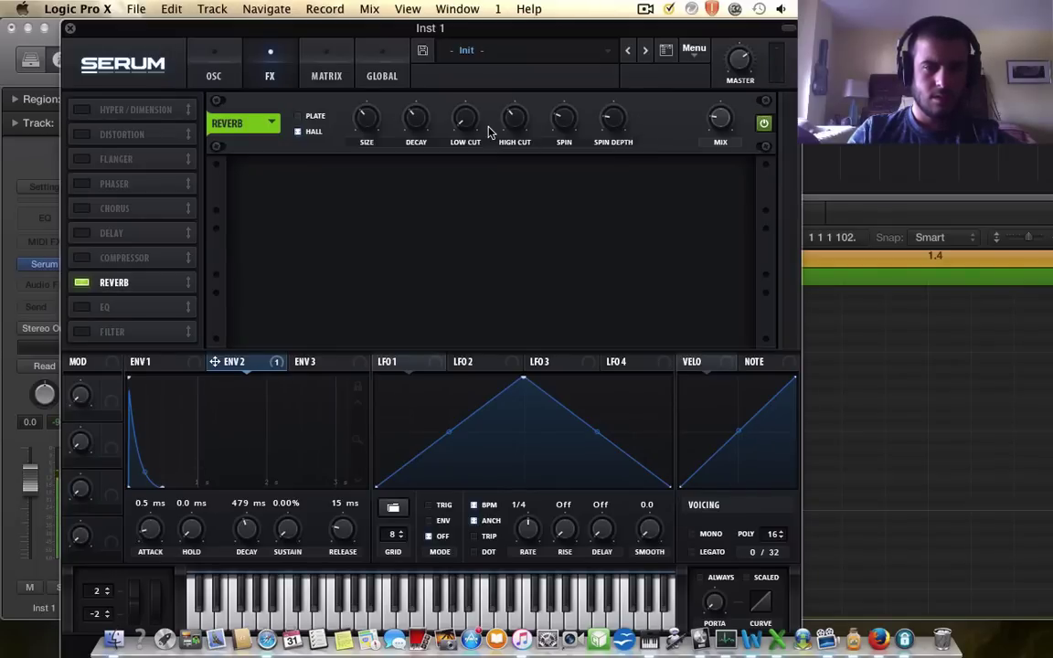
Step: Switch Serum's reverb type to Plate and close the plug-in window
left_click(307, 119)
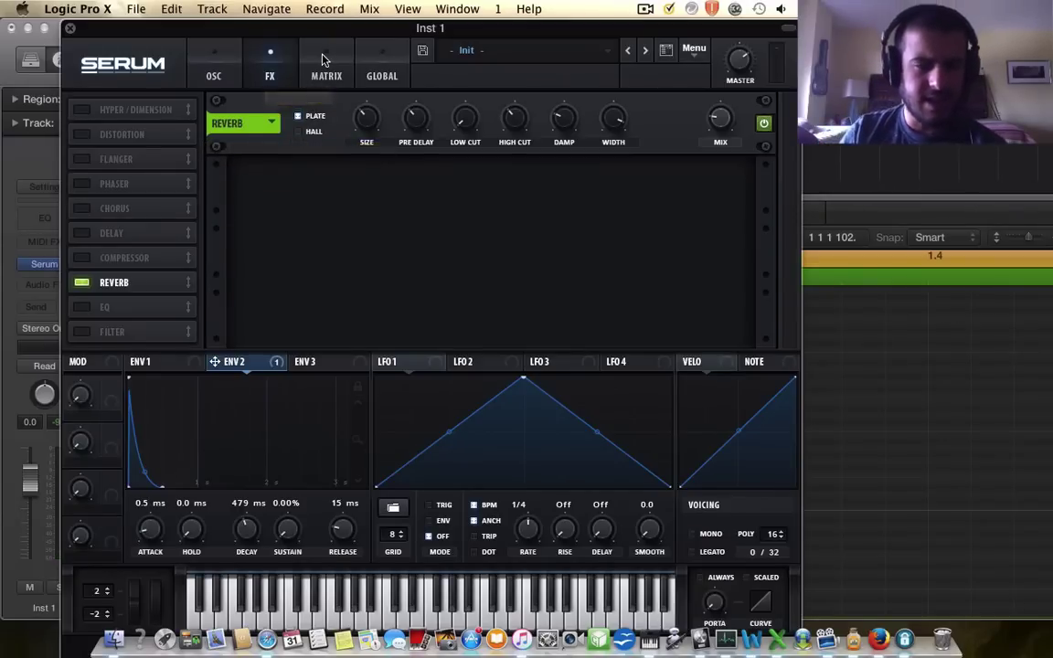
left_click(71, 28)
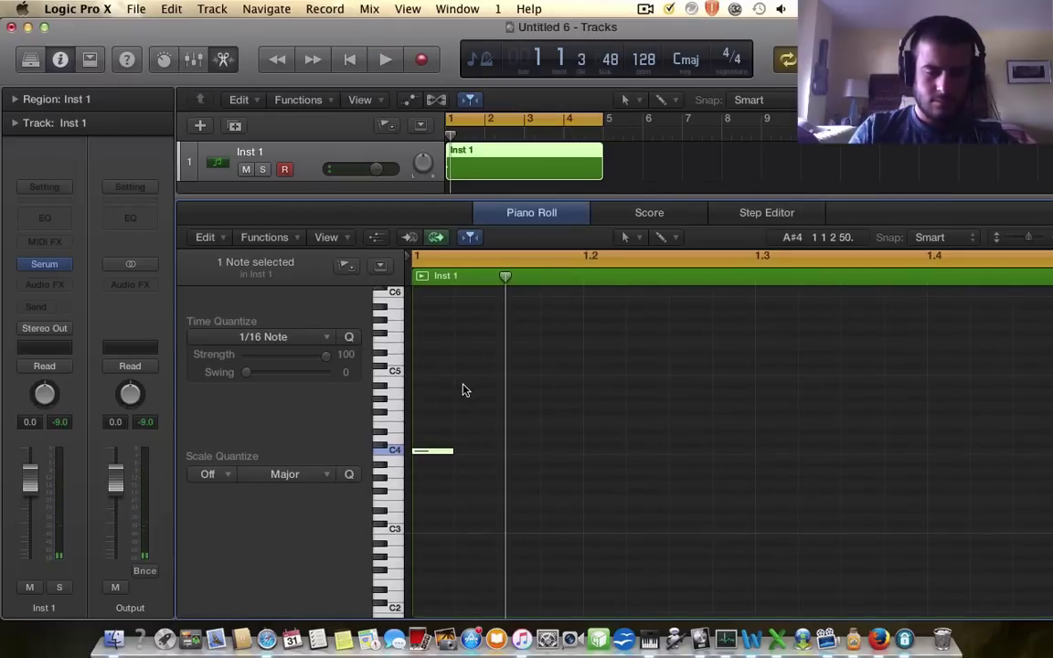
Step: Set the cycle range to start at 2.3 and extend past bar 3, and play that section
scroll(464, 387, "up", 2)
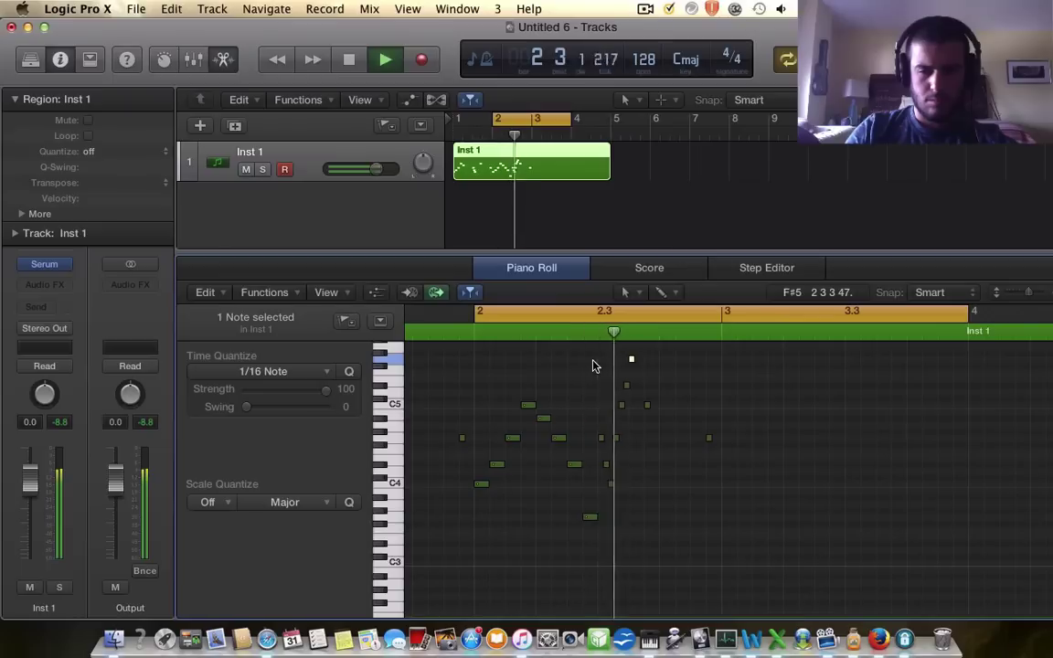
key("space")
key("super+Right")
key("super+Right")
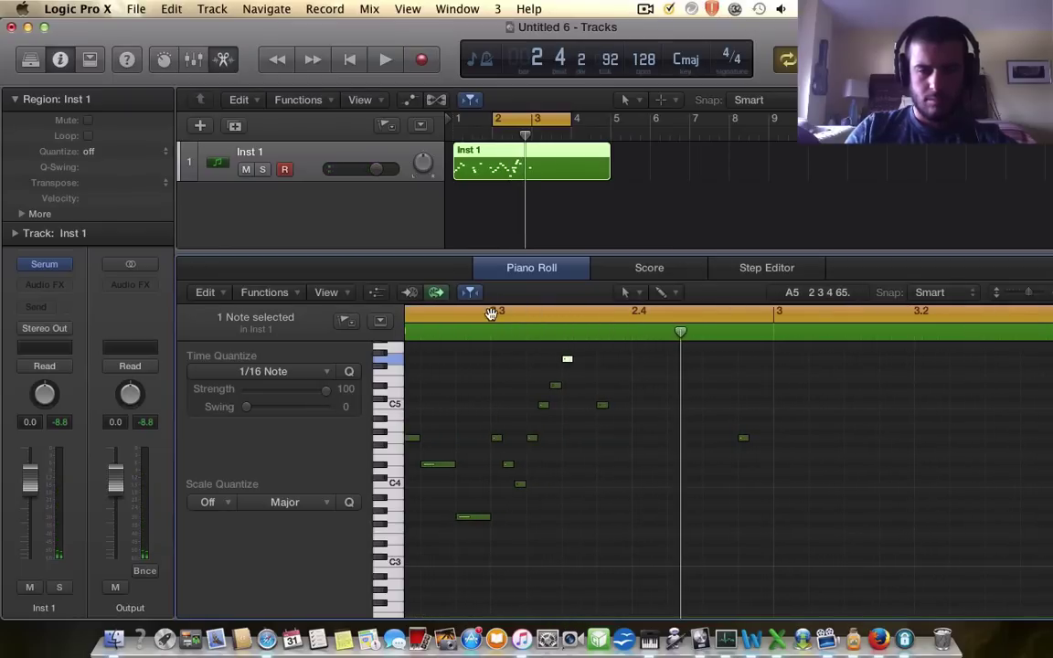
left_click_drag(491, 310, 921, 311)
key("space")
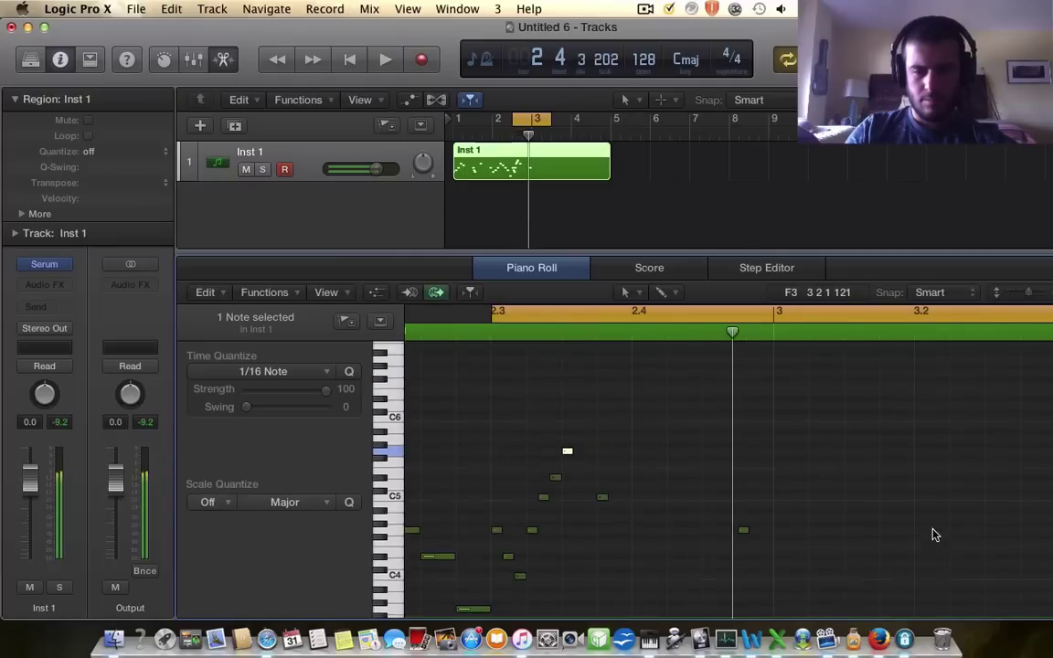
Step: Select all the notes, fit them in the piano roll, and set the cycle range to bars 1 to 5
key("super+a")
key("z")
key("super+u")
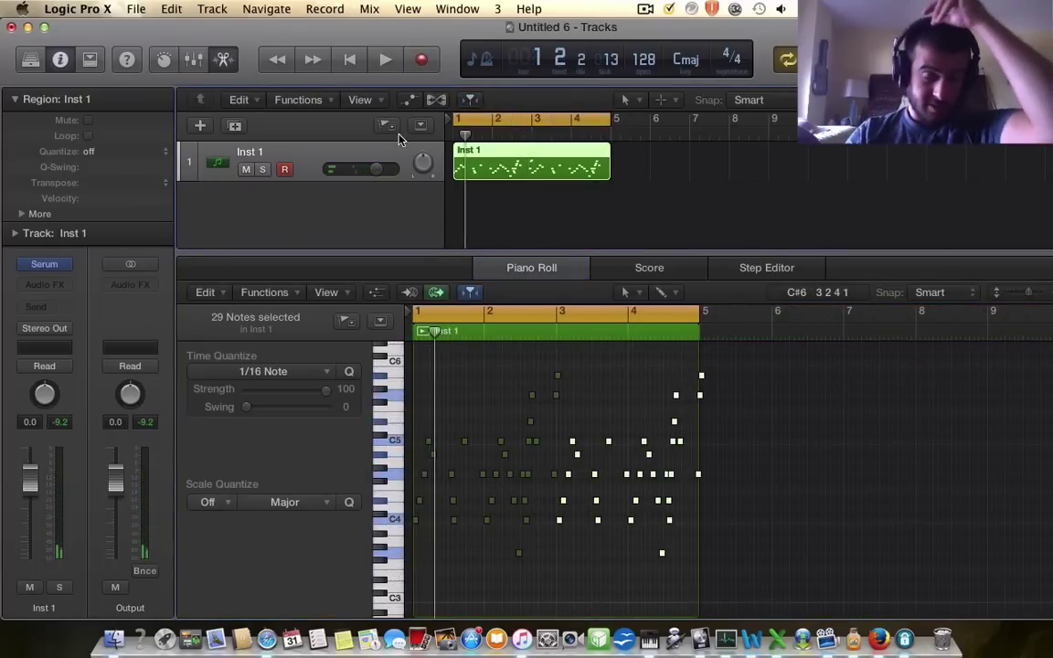
Step: Collapse the Region inspector and open Inst 1's Serum patch to review its settings, closing it when done
left_click(13, 101)
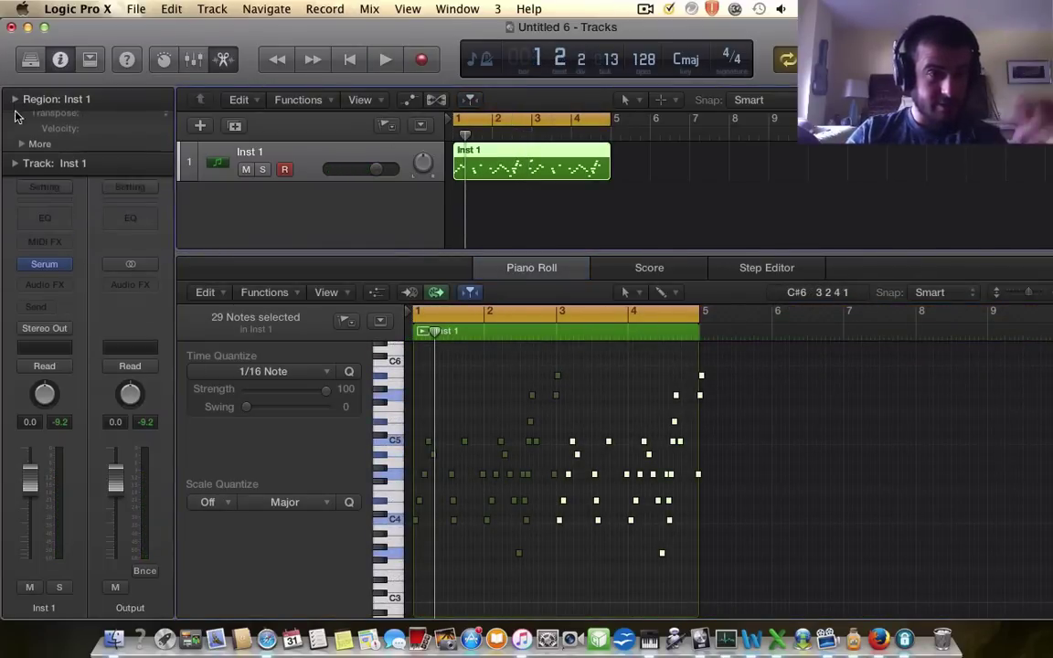
left_click(46, 265)
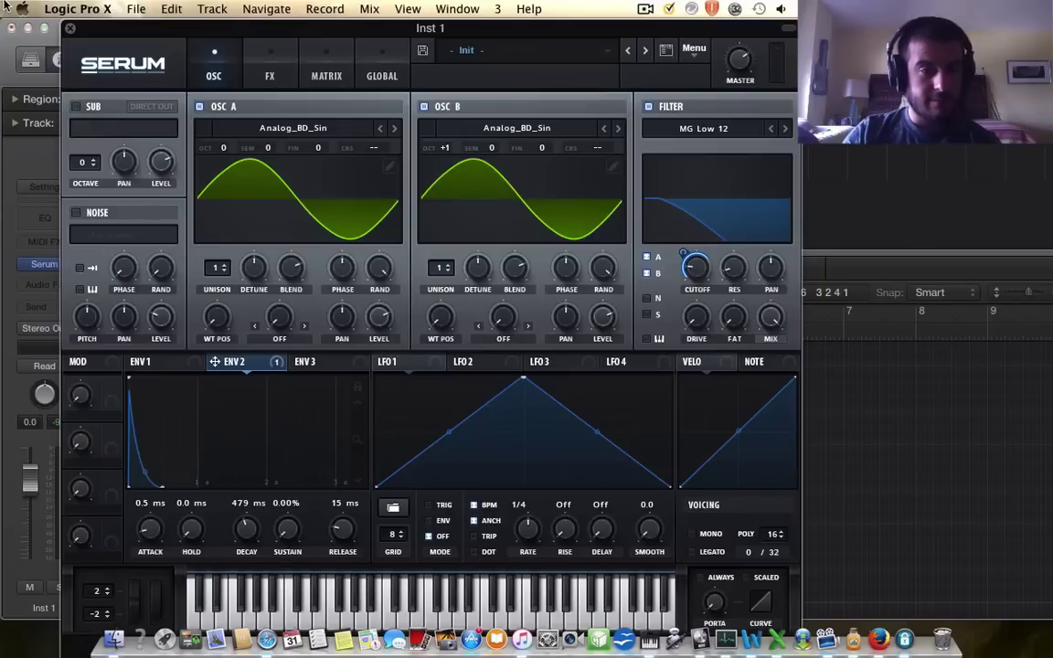
left_click(69, 29)
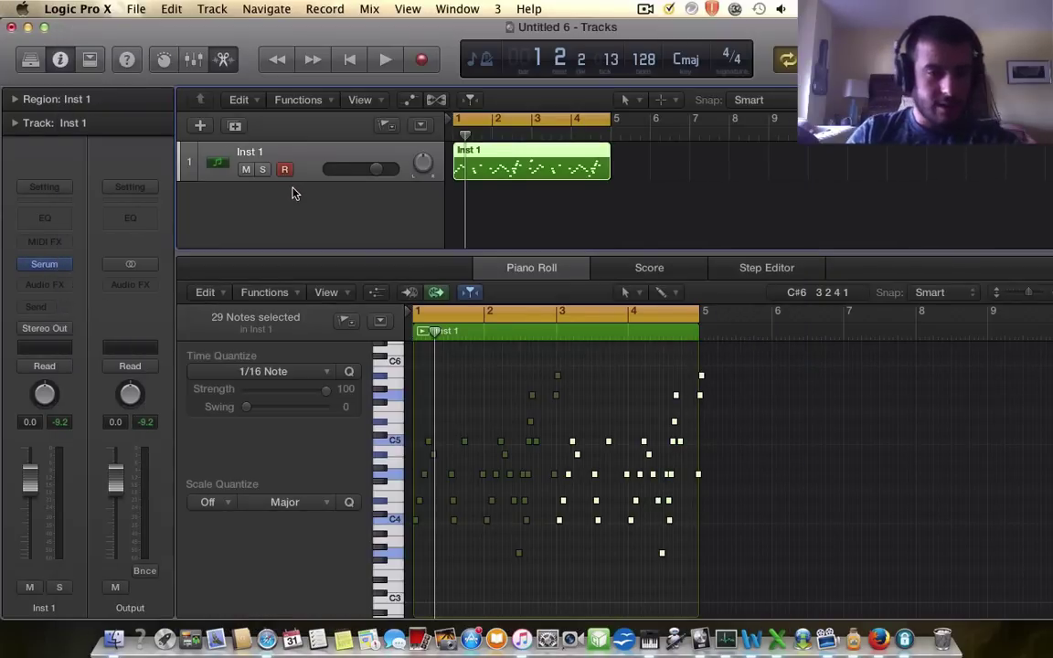
Step: Rename the first instrument track "wierd leads"
double_click(262, 153)
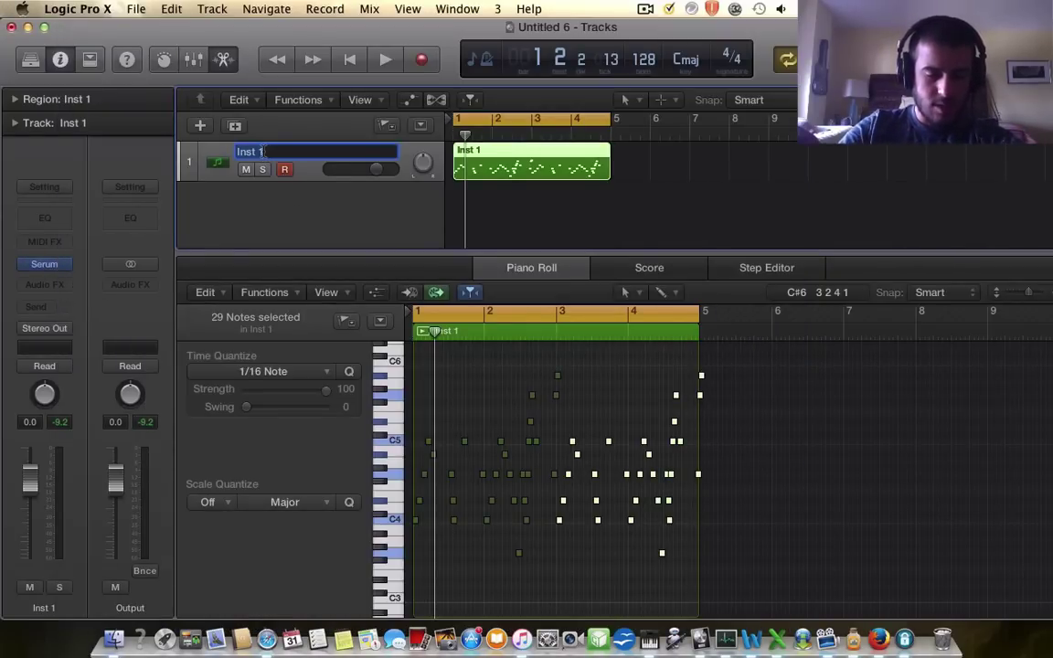
type("wierd lea")
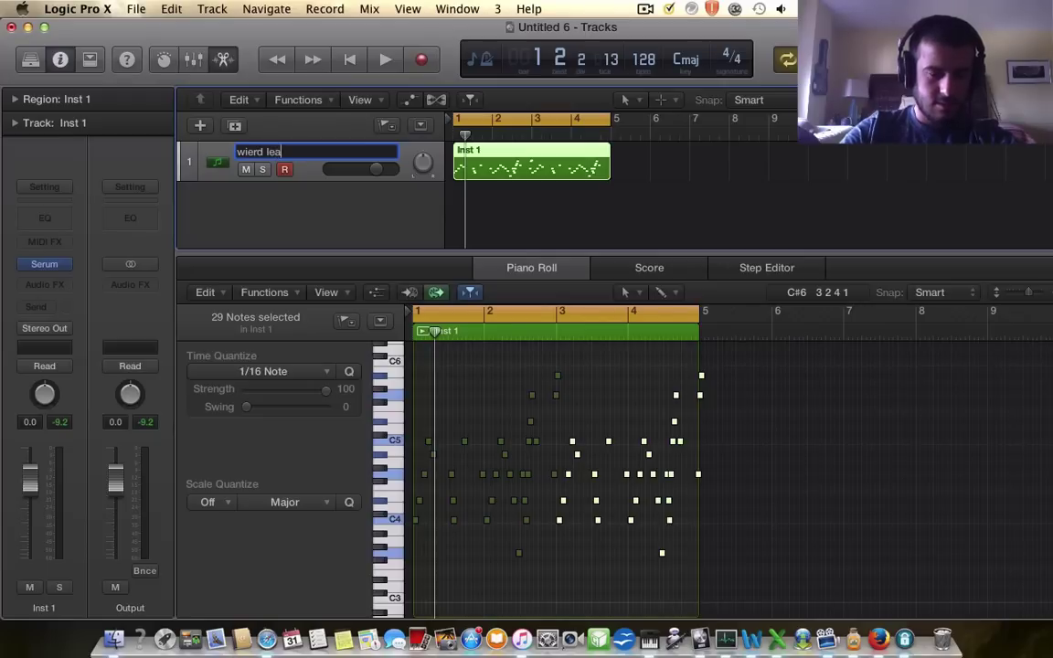
type("ds")
key("Return")
Step: Add a second software instrument track and load a stereo Serum instance on it
double_click(243, 192)
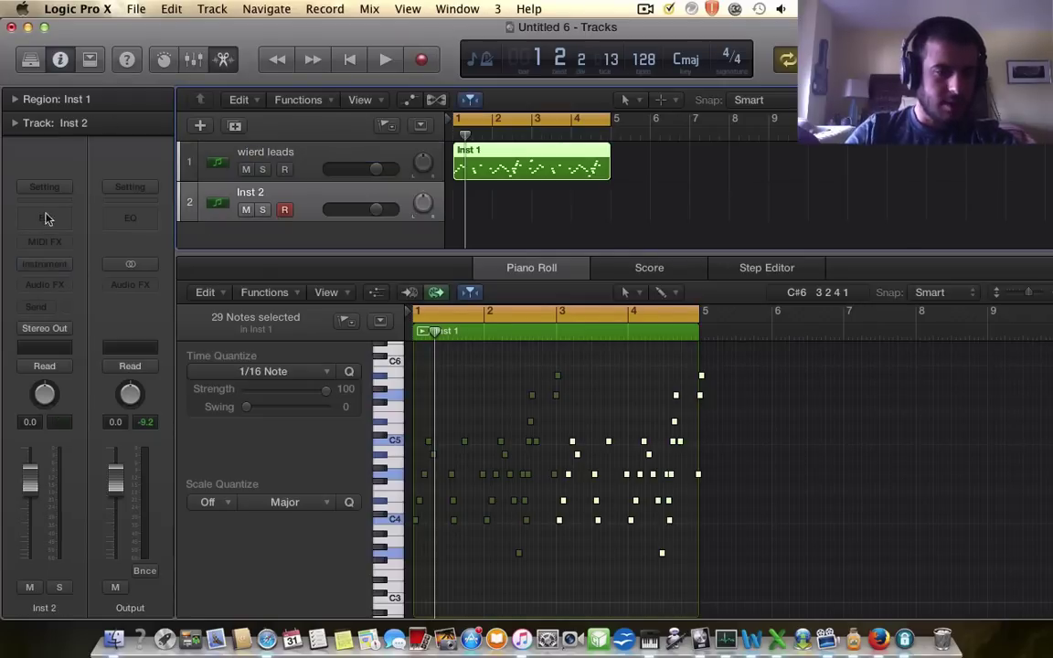
left_click(55, 259)
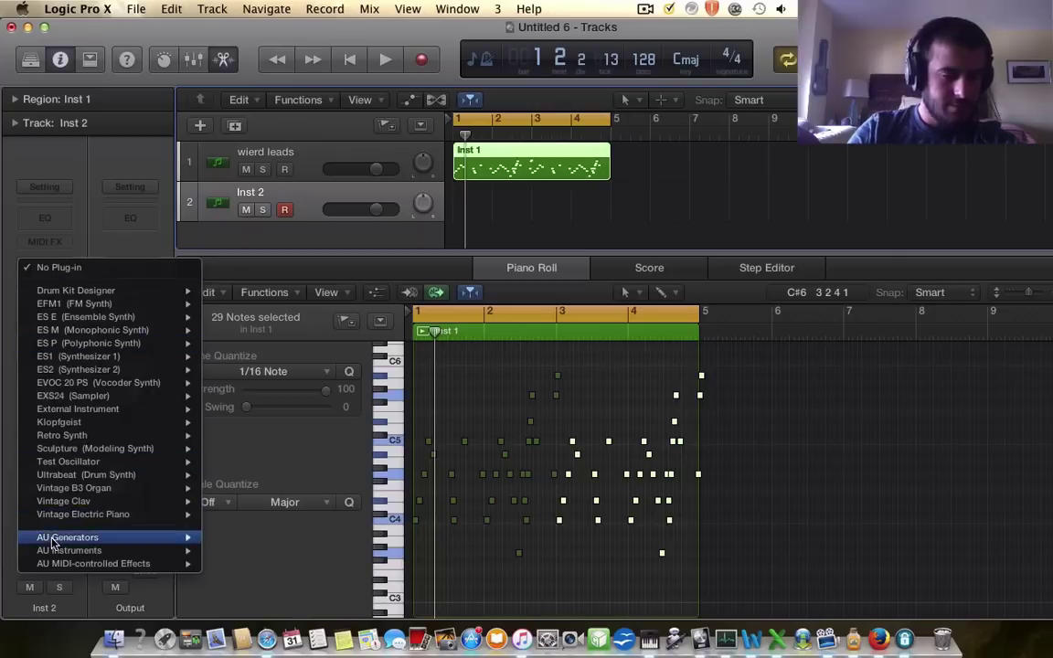
mouse_move(66, 552)
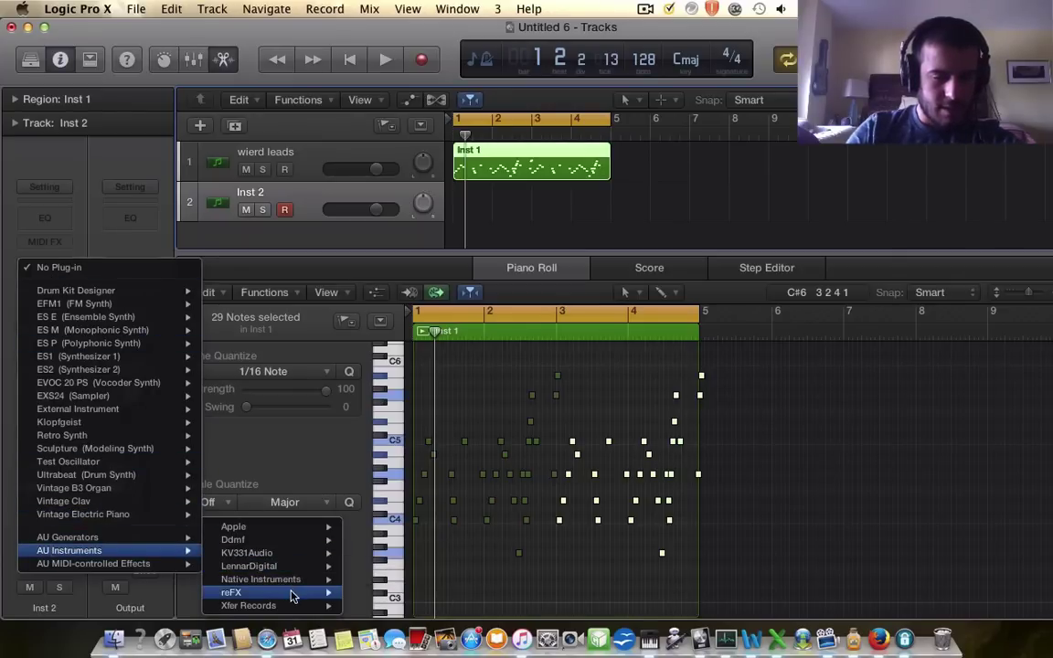
mouse_move(292, 608)
mouse_move(375, 606)
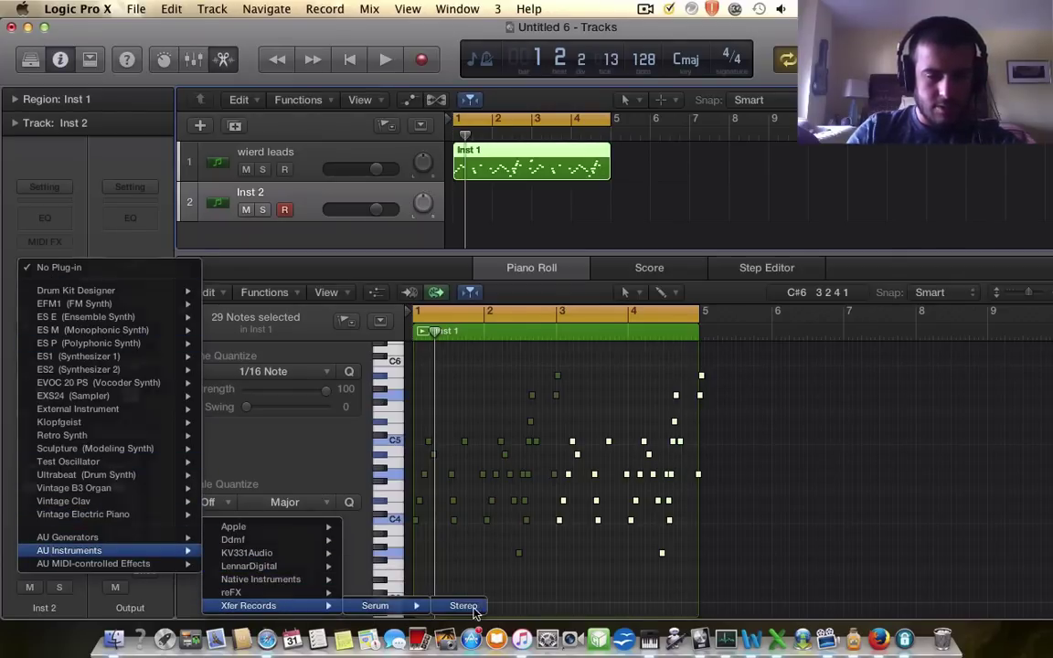
left_click(474, 608)
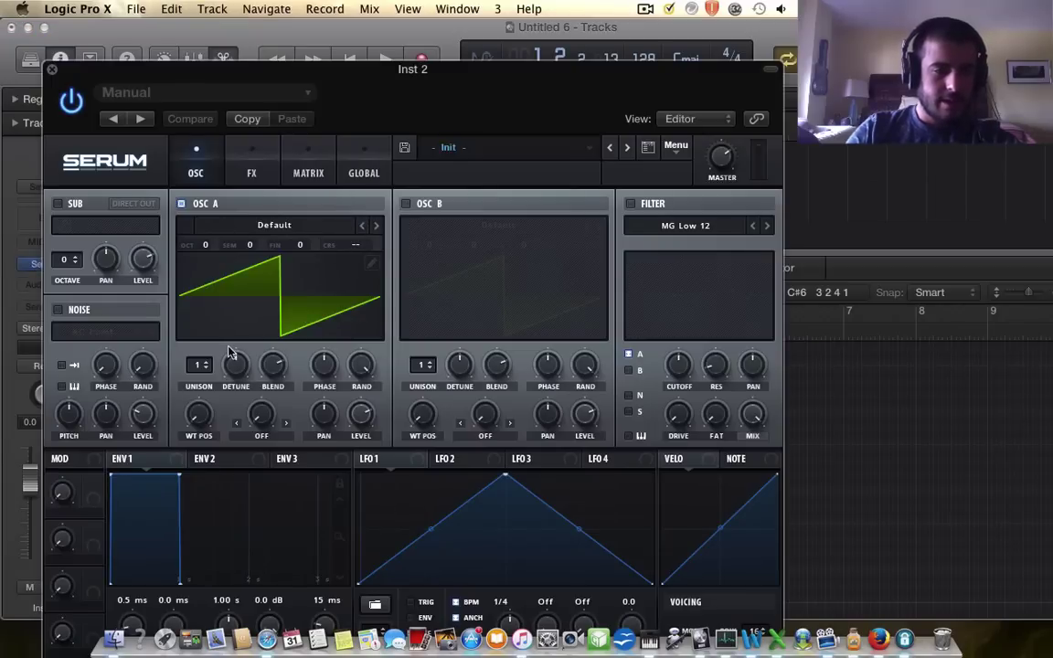
Step: Set OSC A's unison to 16 voices, enable the filter with type MG Low 24, and close Serum
left_click_drag(198, 365, 128, 205)
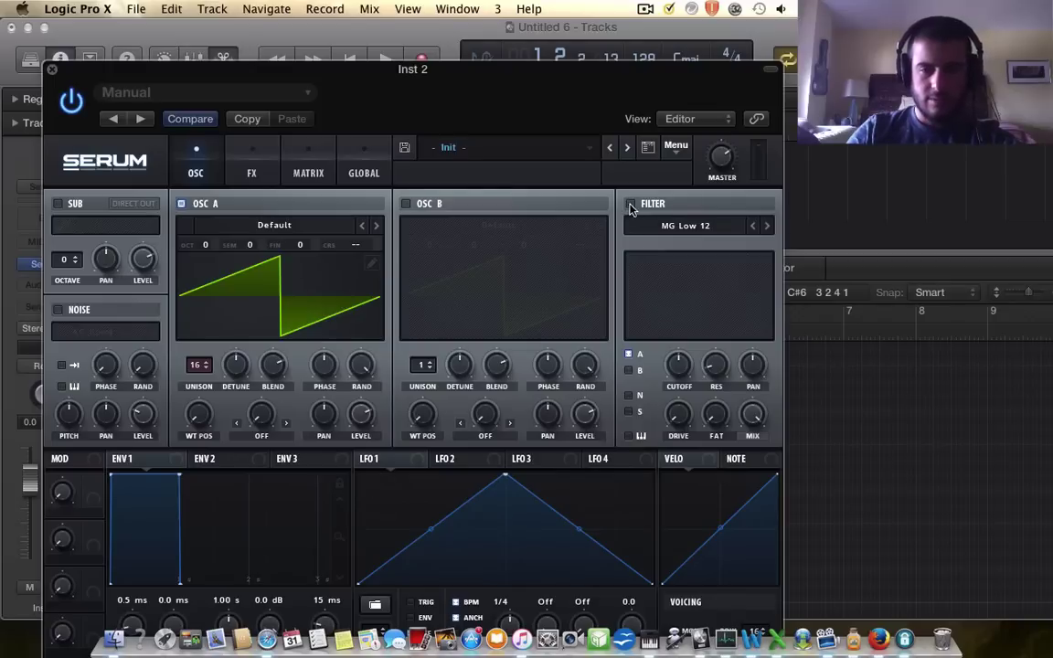
left_click(630, 204)
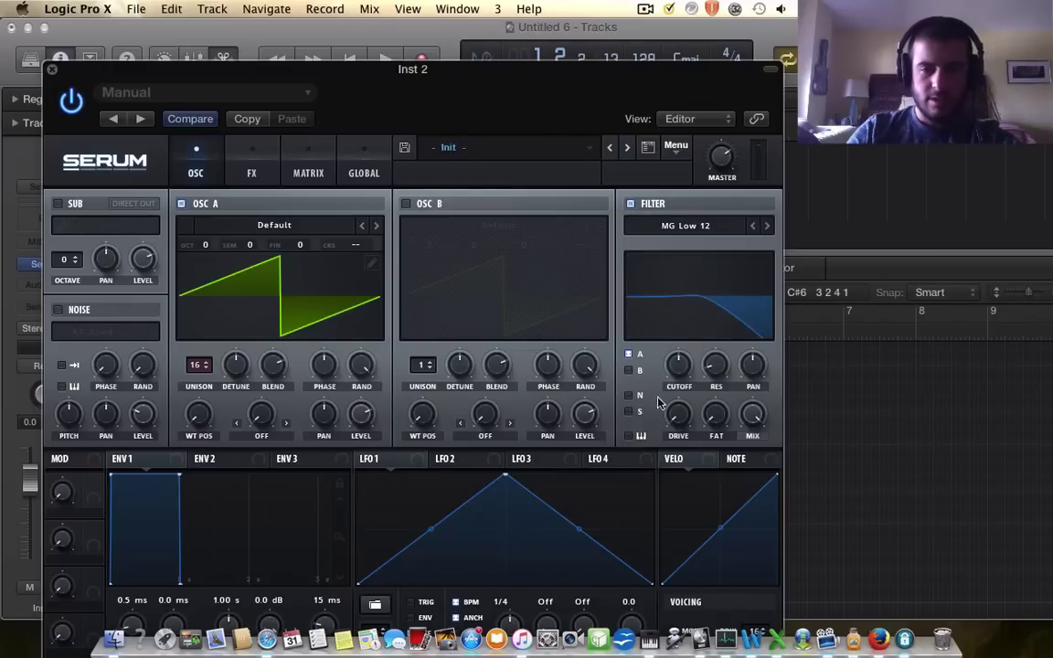
left_click(768, 227)
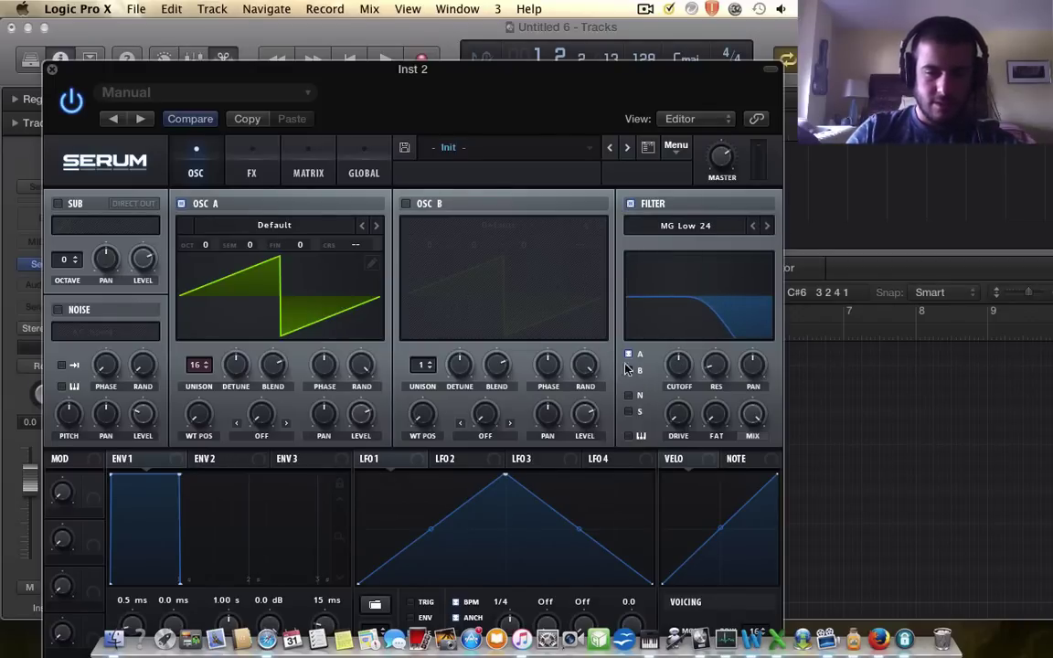
left_click(53, 72)
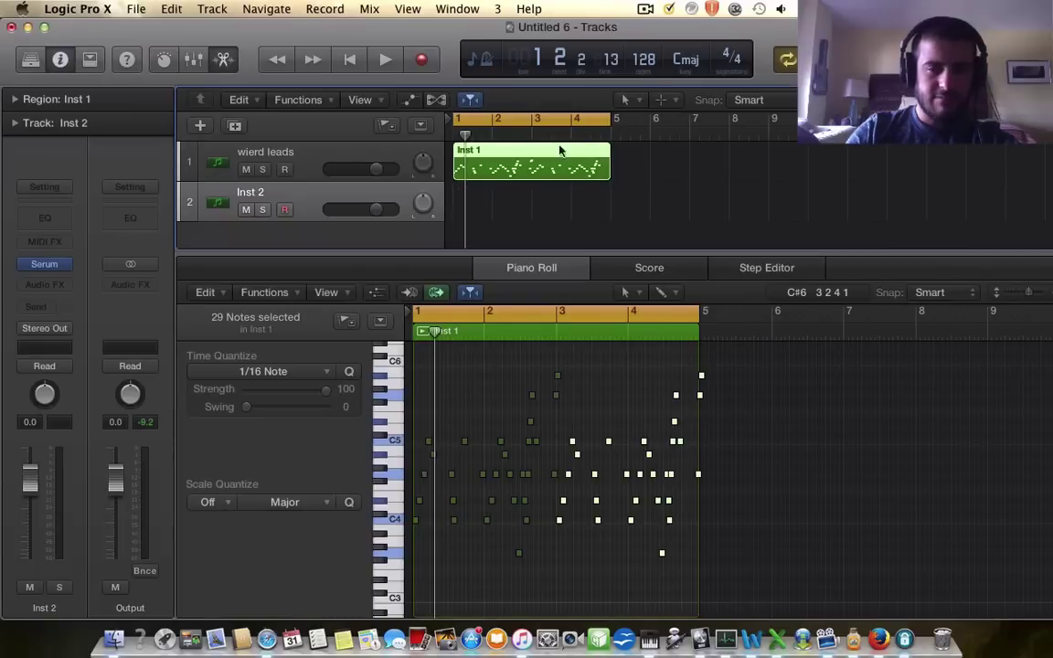
Step: Select both notes of the Inst 2 region and lower the filter cutoff in that track's Serum
mouse_move(416, 482)
left_mouse_down()
mouse_move(563, 482)
mouse_move(549, 480)
mouse_move(566, 511)
mouse_move(536, 484)
mouse_move(515, 487)
mouse_move(515, 565)
left_mouse_up()
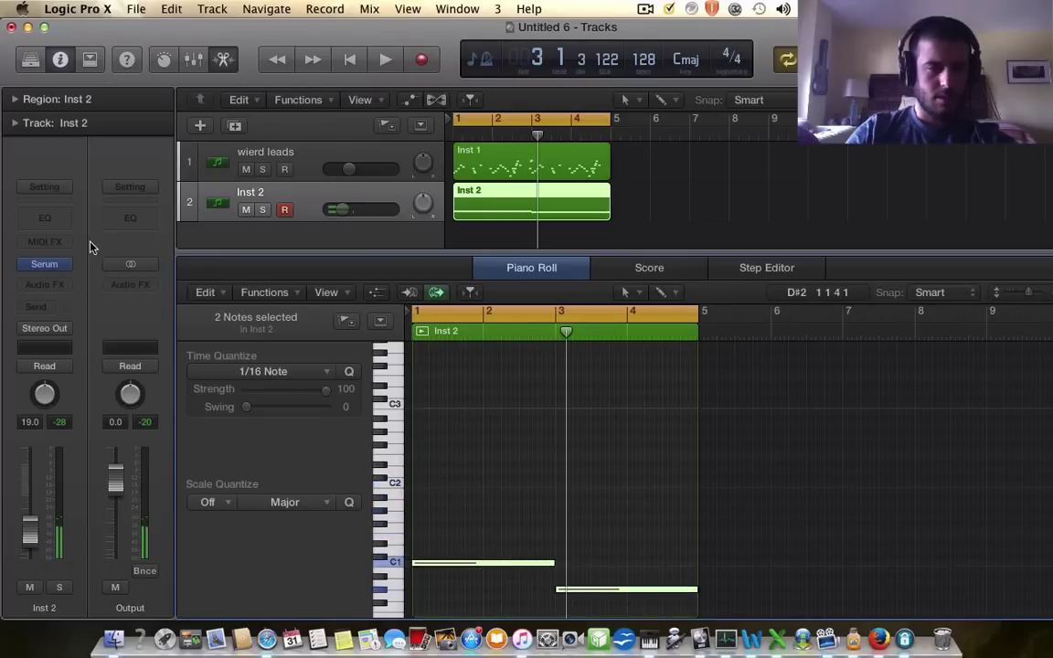
left_click(43, 265)
left_click_drag(684, 372, 678, 377)
key("space")
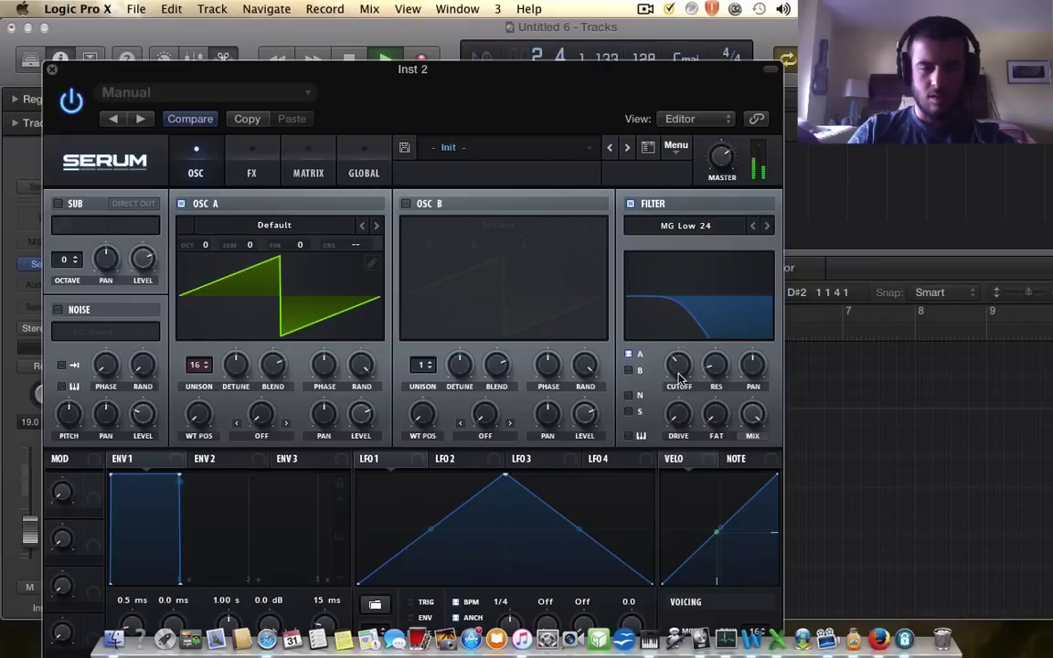
left_click(52, 68)
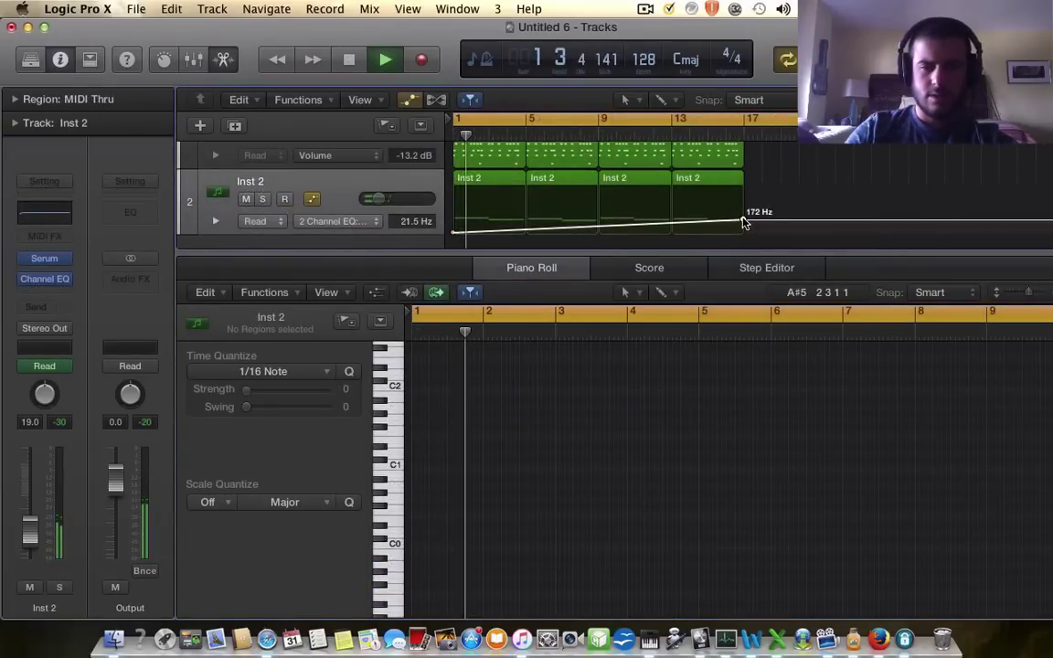
Step: Raise the end point of Inst 2's Channel EQ Low Cut Frequency automation to 530 Hz, just before bar 17
left_click_drag(744, 219, 742, 216)
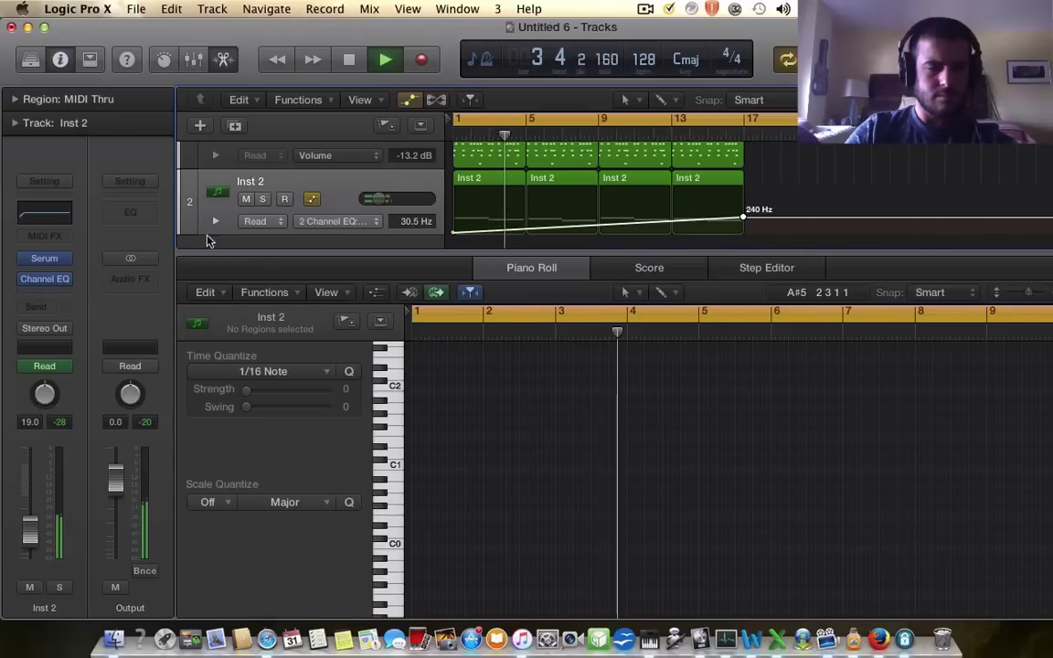
scroll(348, 198, "down", 1)
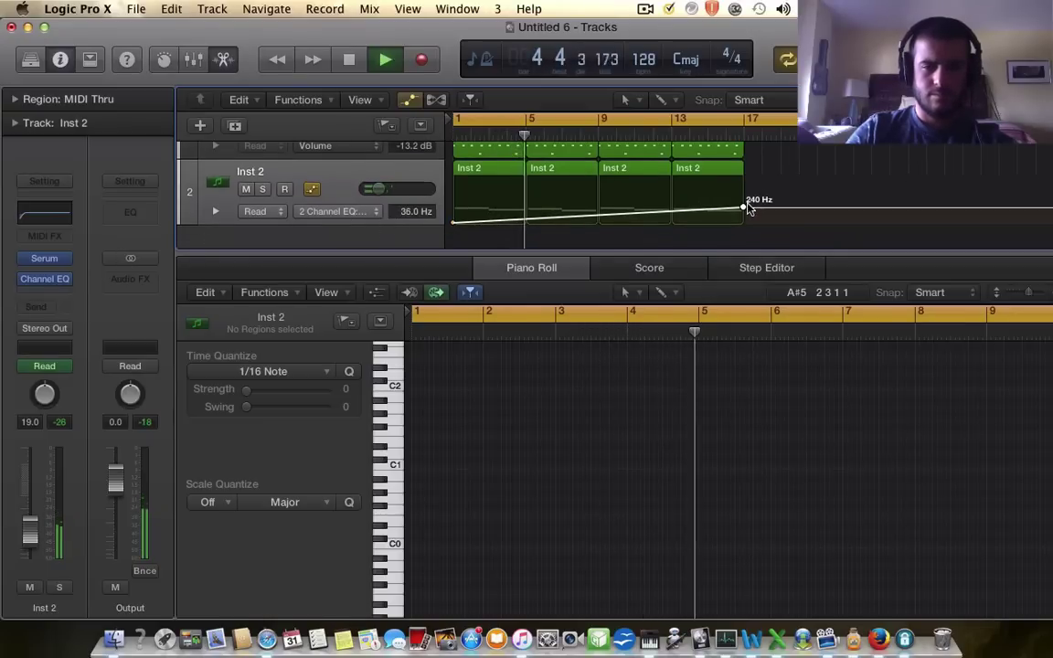
left_click_drag(743, 208, 744, 205)
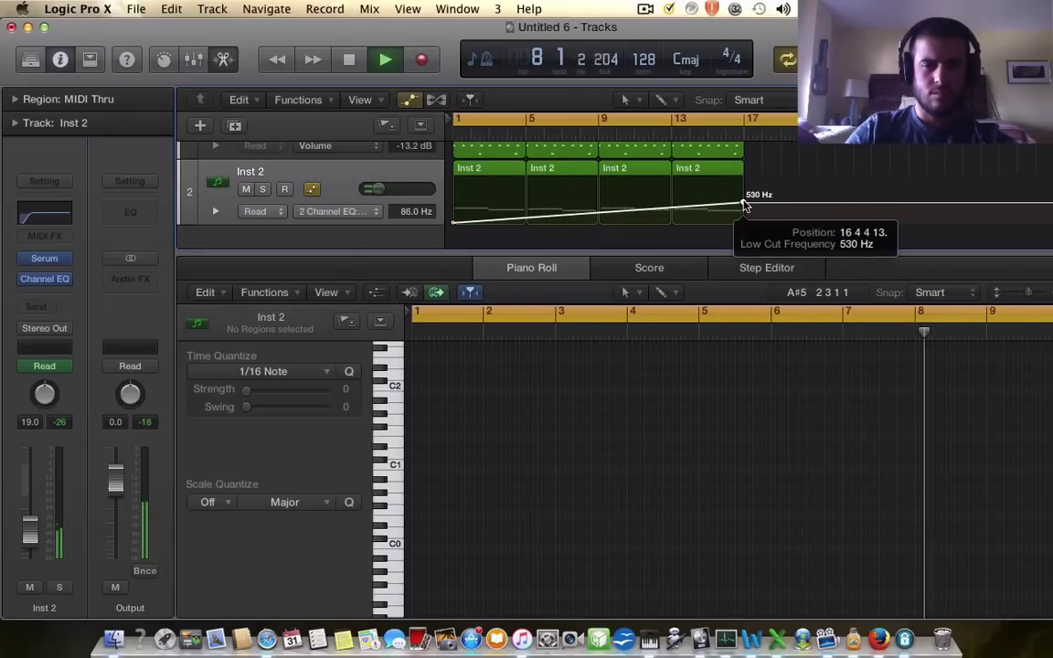
Step: Enlarge the tracks area and add a third software instrument track with a stereo Serum instance
left_click_drag(350, 254, 350, 431)
key("space")
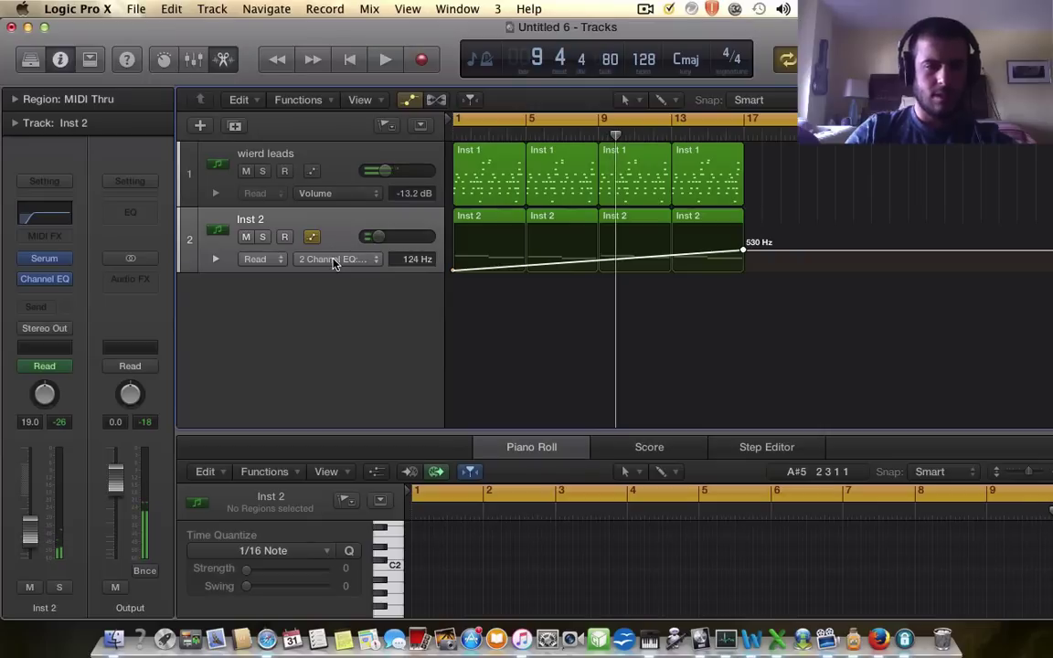
double_click(334, 291)
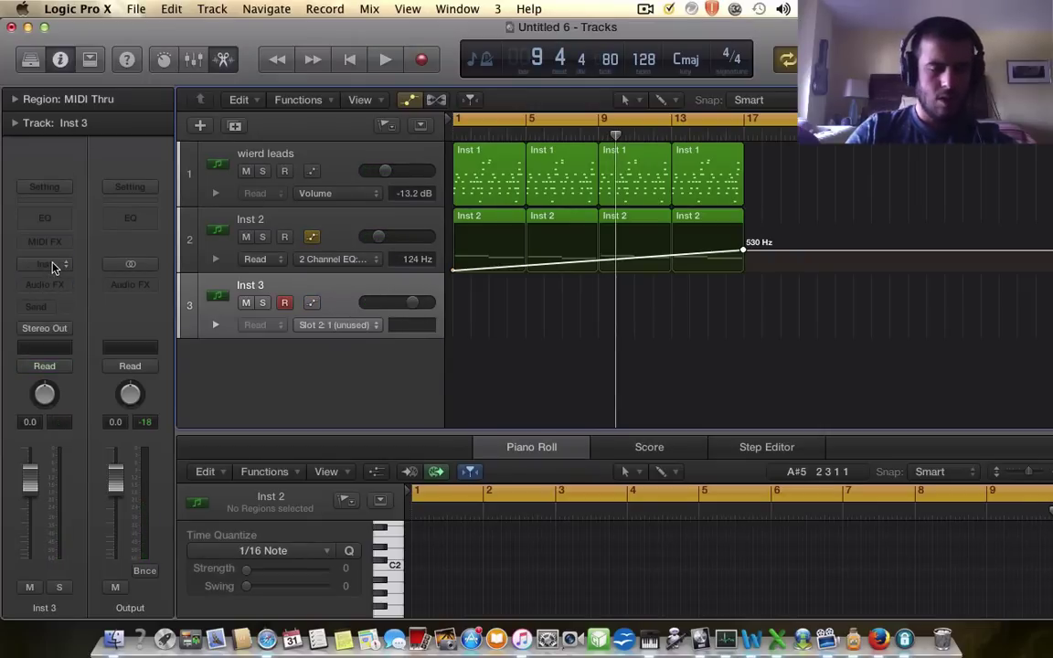
left_click(52, 265)
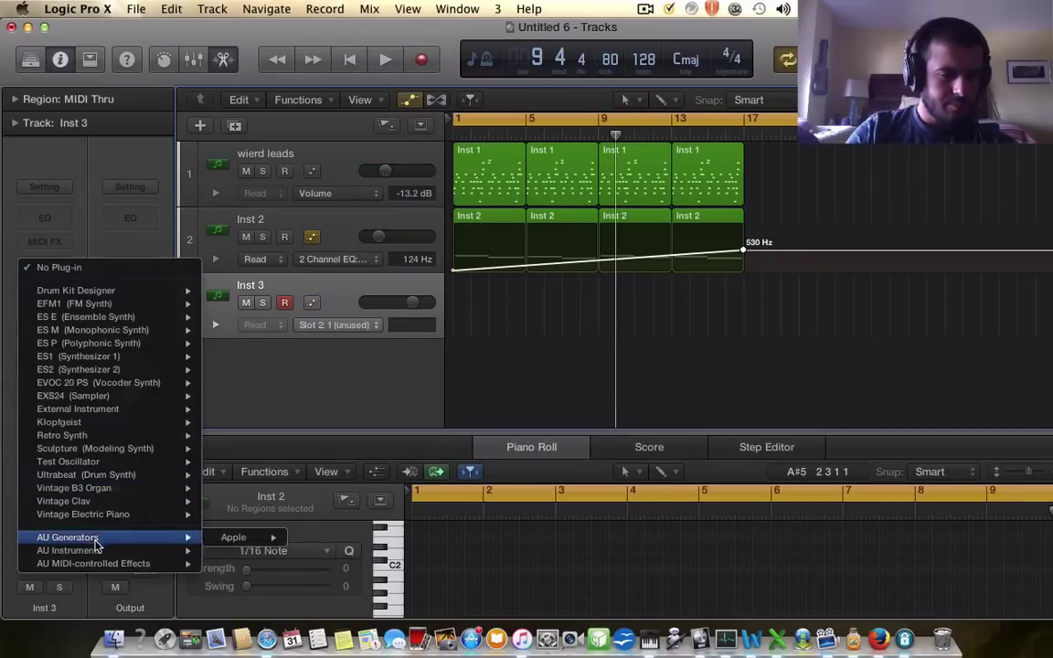
mouse_move(83, 551)
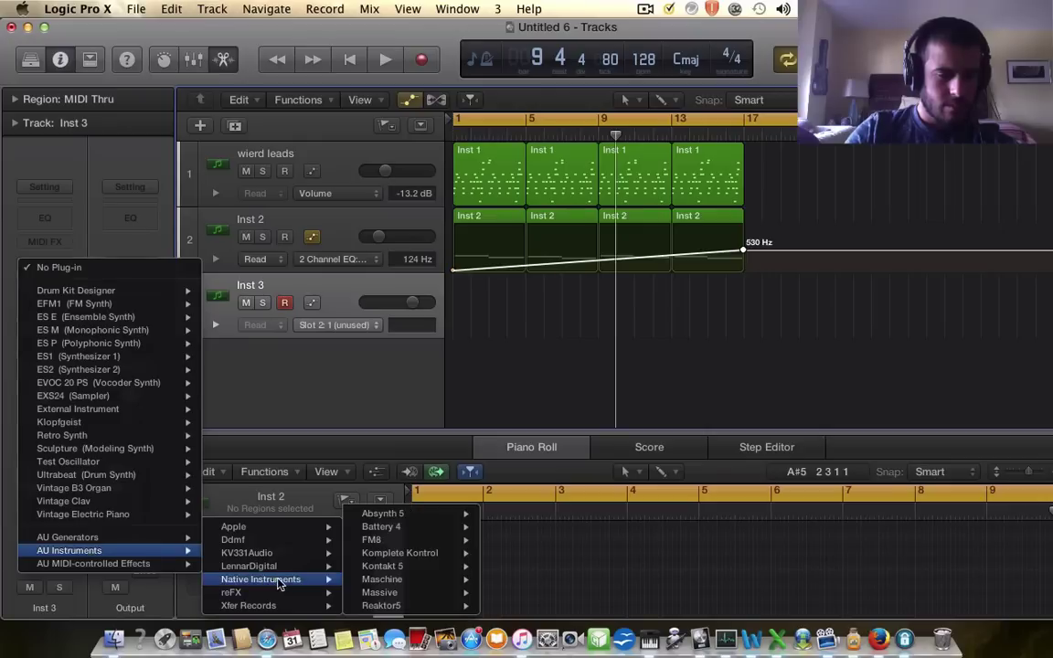
mouse_move(240, 605)
mouse_move(412, 607)
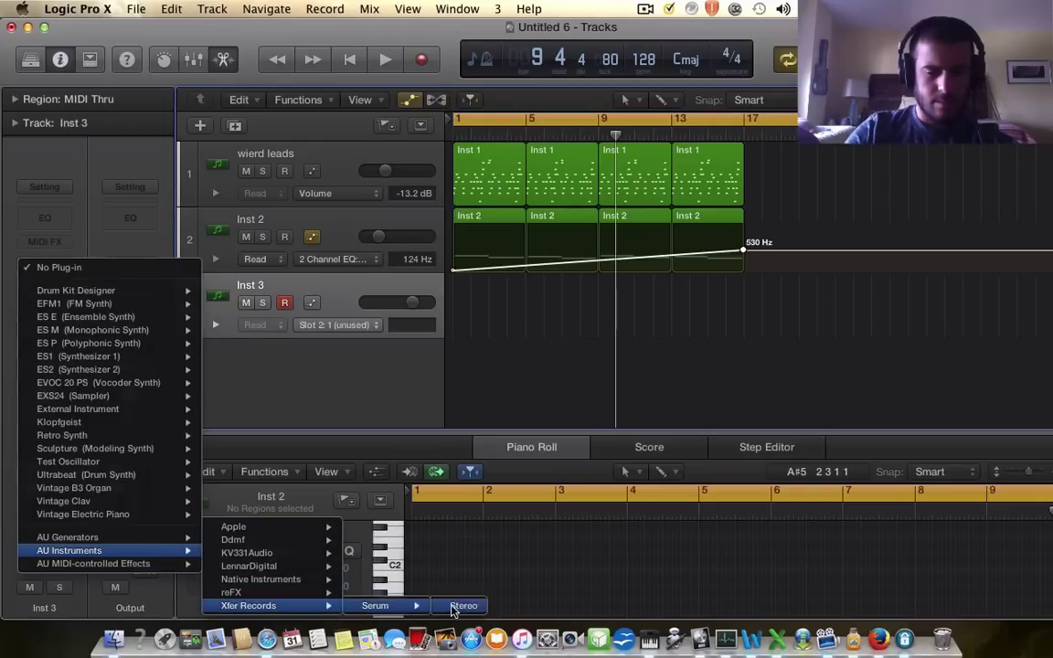
left_click(462, 606)
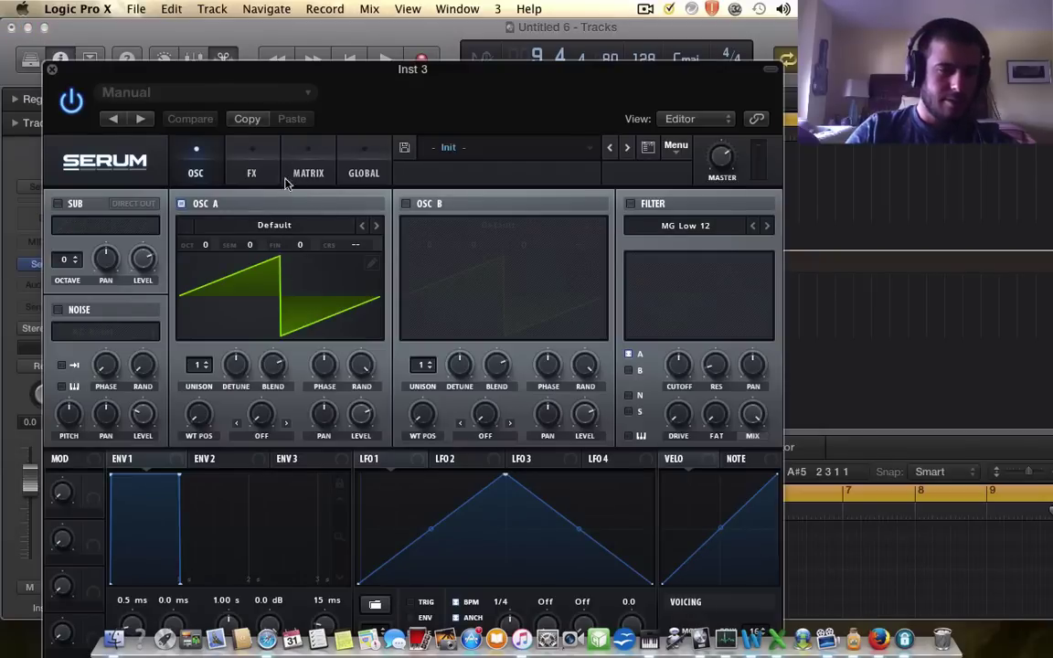
Step: Change OSC A's wavetable to BS2 - Filthy and open it in the wavetable editor
left_click(378, 226)
left_click(378, 226)
left_click(378, 226)
left_click(378, 226)
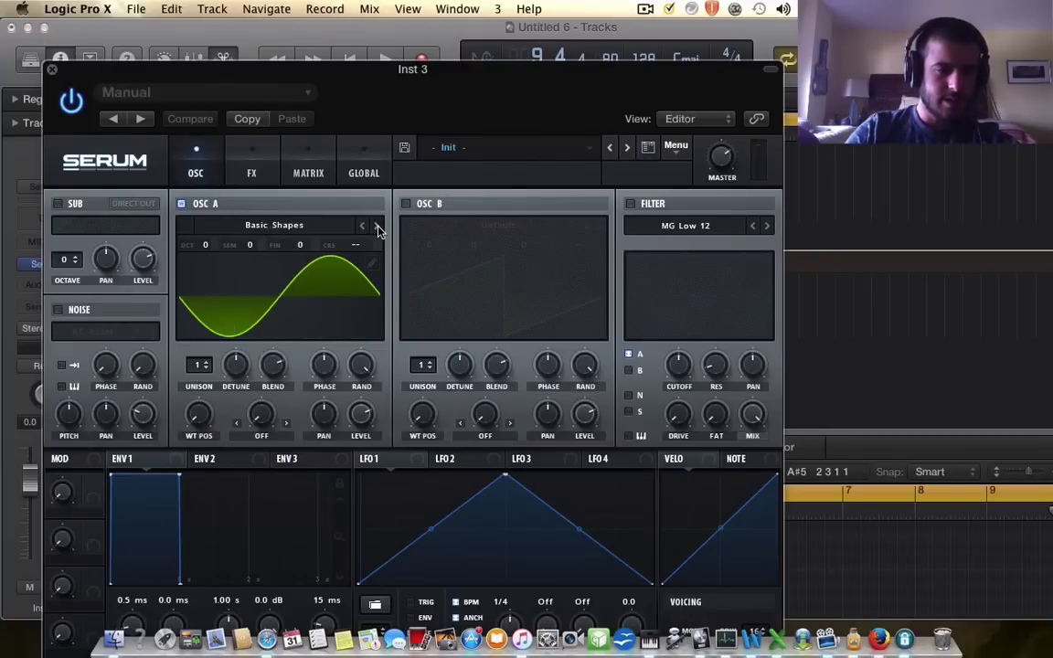
left_click(377, 226)
left_click(378, 226)
left_click(378, 226)
left_click(377, 226)
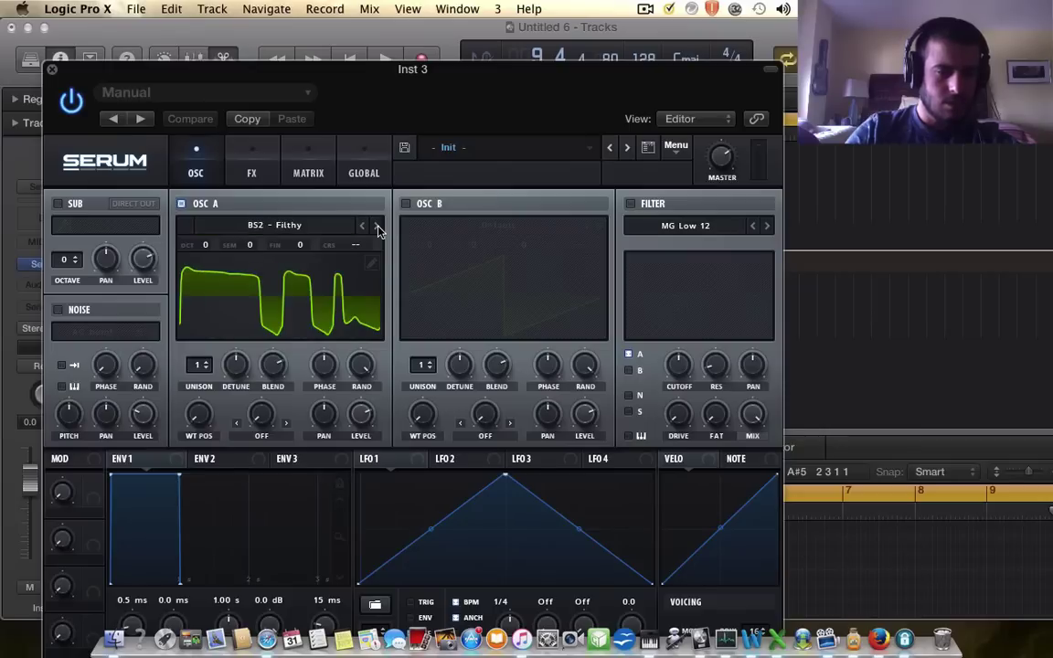
left_click(371, 265)
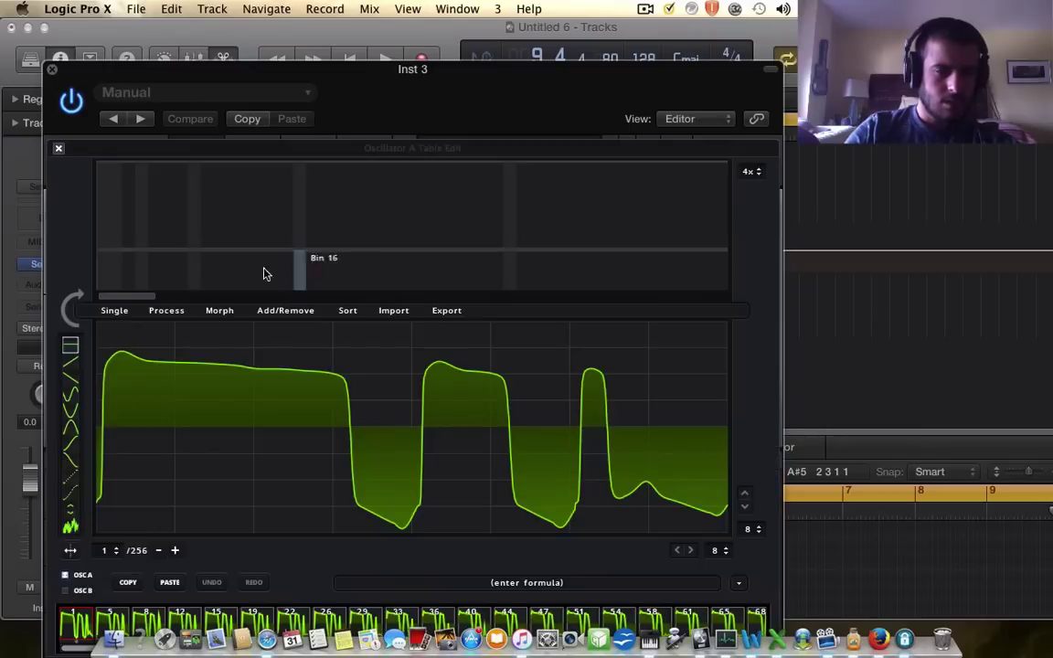
Step: Redraw the first frame of OSC A's wavetable as a pulse, high for the first quarter and low for the rest, and close the editor
left_click(59, 147)
left_click(371, 265)
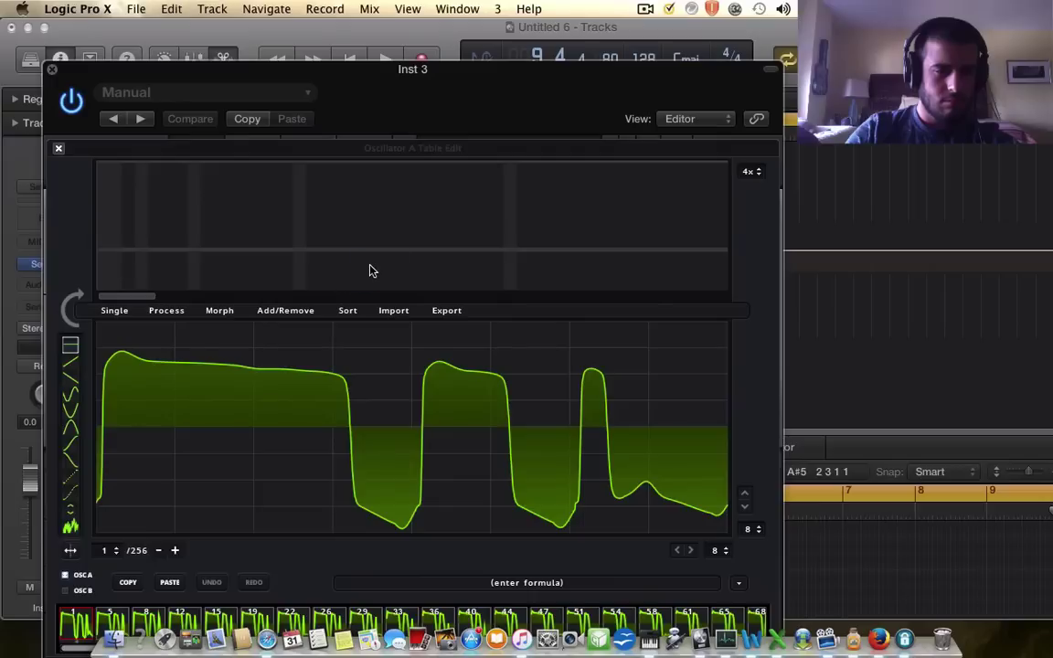
mouse_move(107, 345)
left_mouse_down()
mouse_move(129, 326)
mouse_move(189, 332)
left_mouse_up()
mouse_move(259, 410)
left_mouse_down()
mouse_move(267, 531)
mouse_move(741, 566)
left_mouse_up()
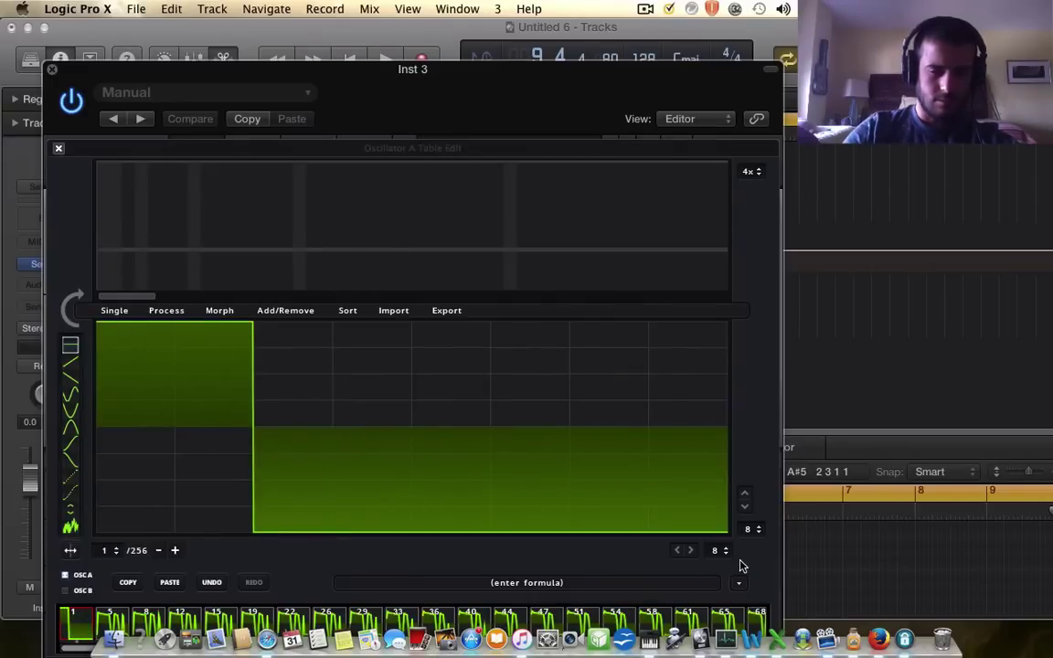
left_click(58, 148)
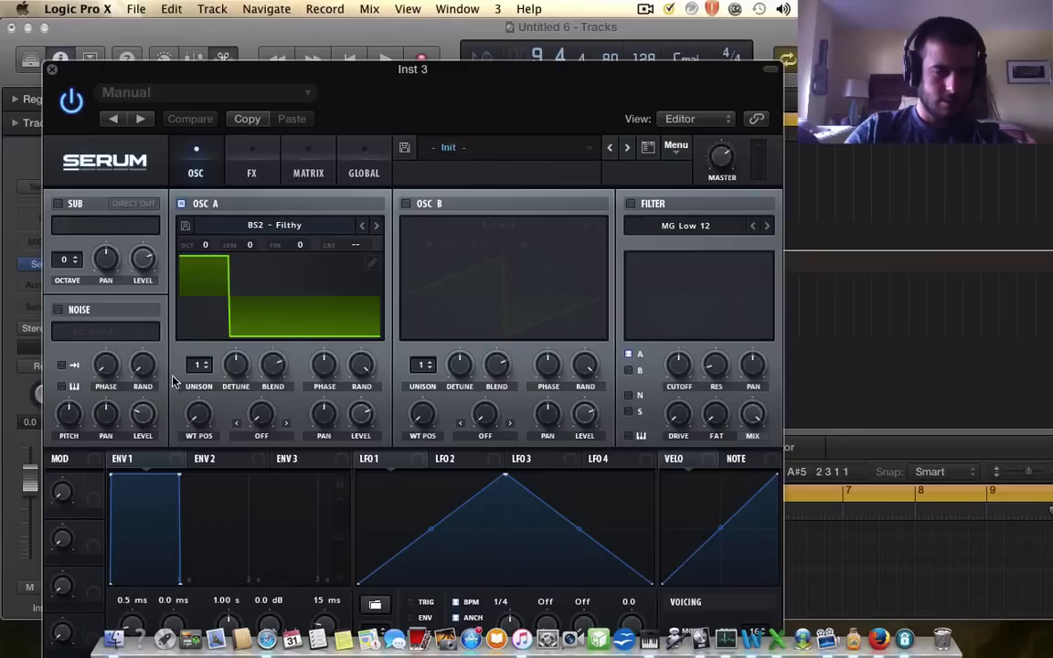
Step: Adjust OSC A's unison and shorten the note at the start of the Inst 3 region to about an eighth note
left_click_drag(199, 365, 243, 418)
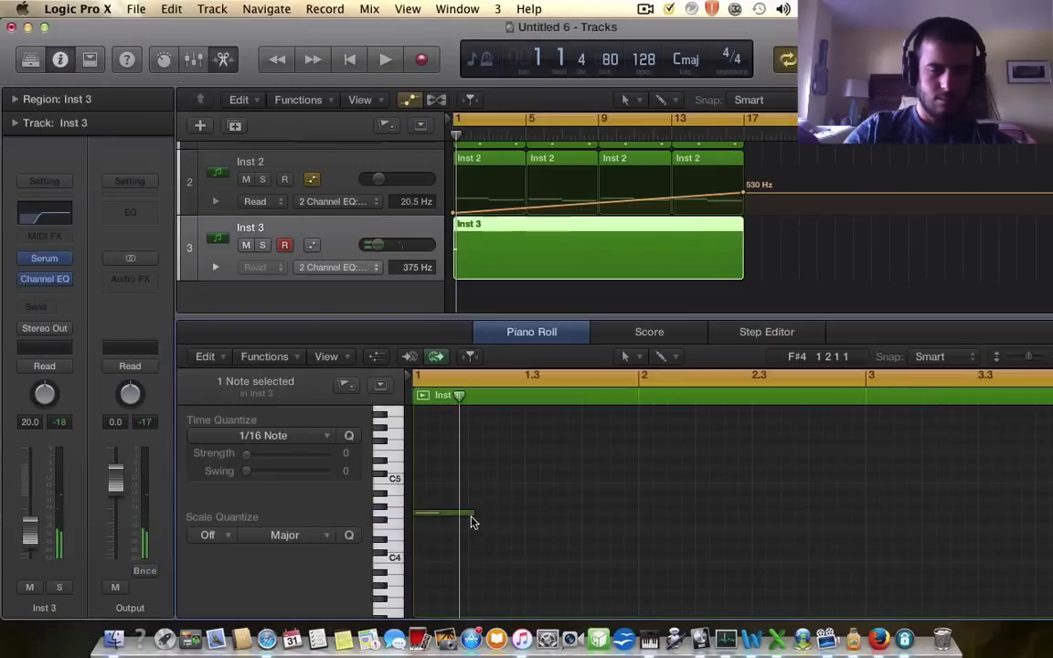
left_click_drag(471, 518, 439, 513)
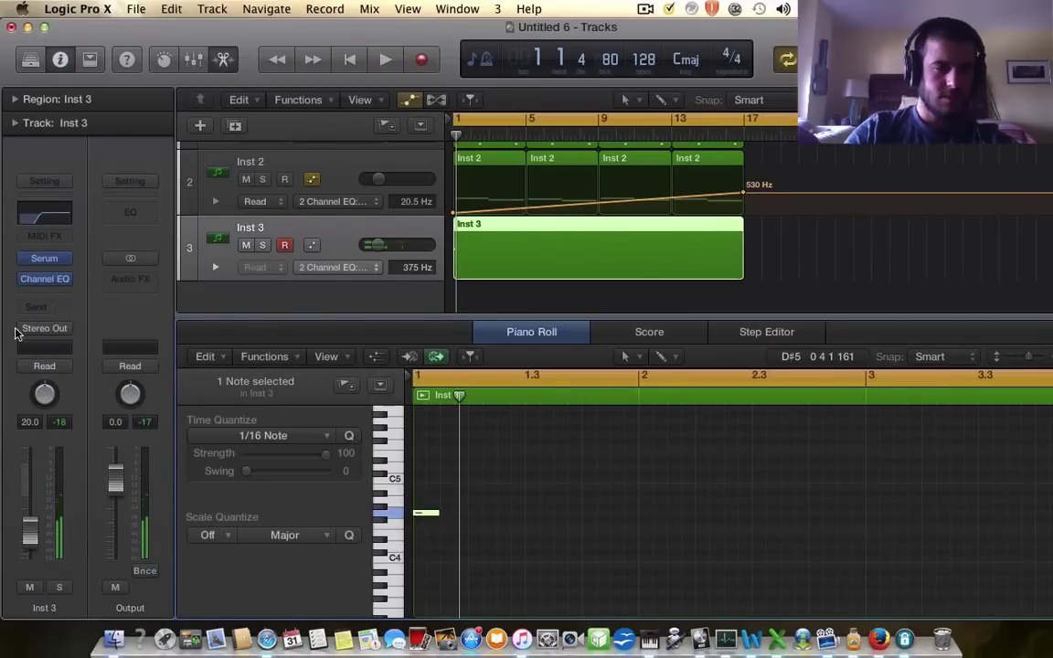
Step: Enable a Plate reverb alongside the Diode 1 distortion in Inst 3's Serum effects, with the reverb size raised, and close the plug-in
left_click(41, 260)
left_click(260, 176)
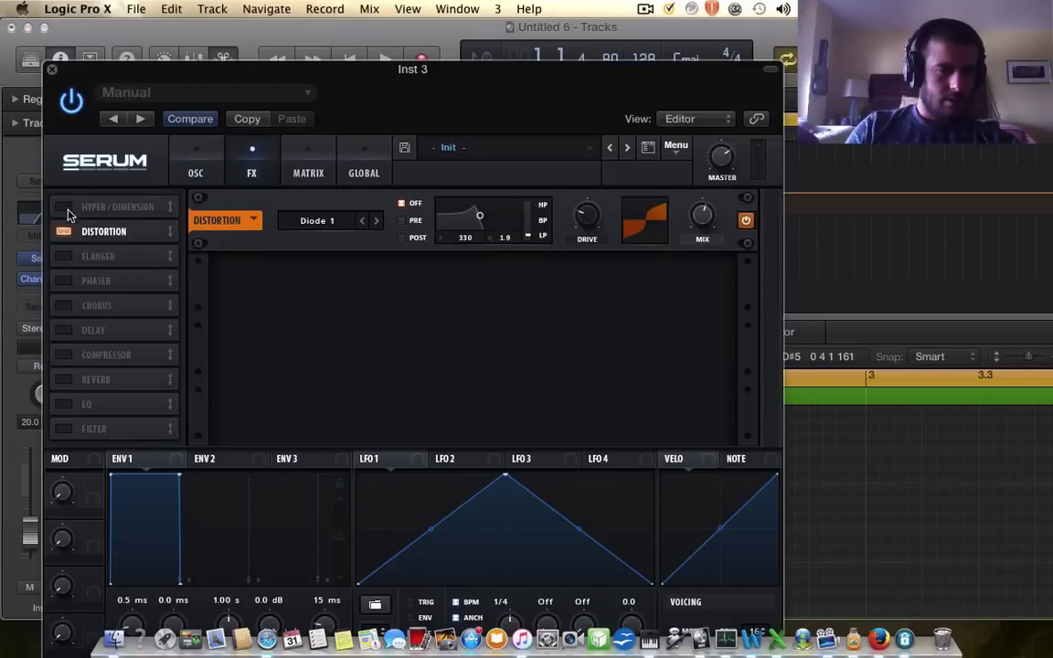
left_click(64, 380)
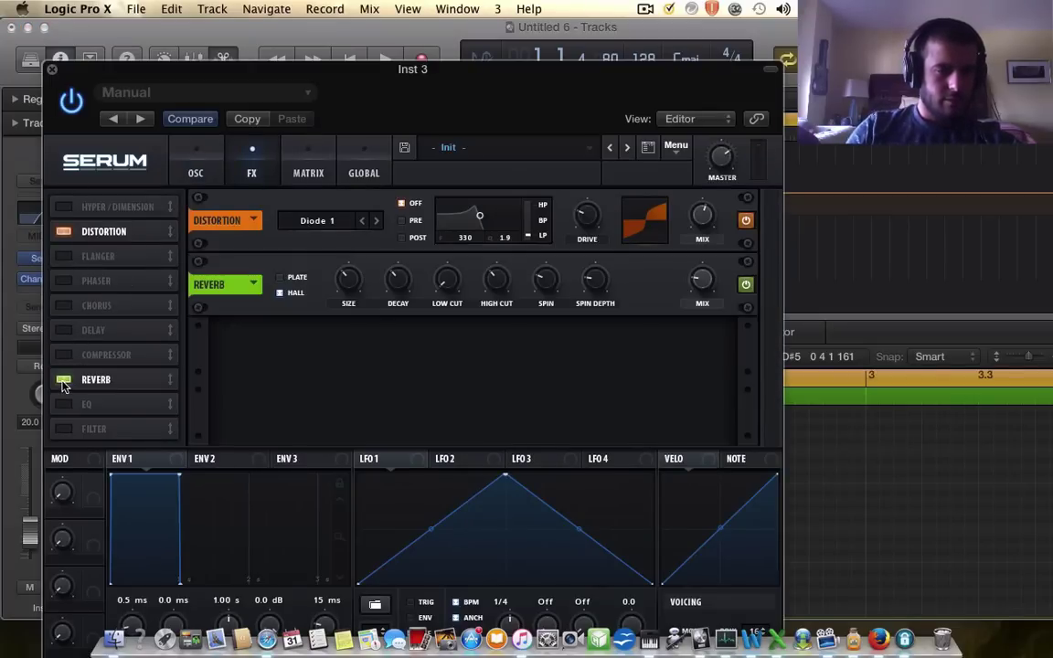
left_click_drag(340, 277, 346, 248)
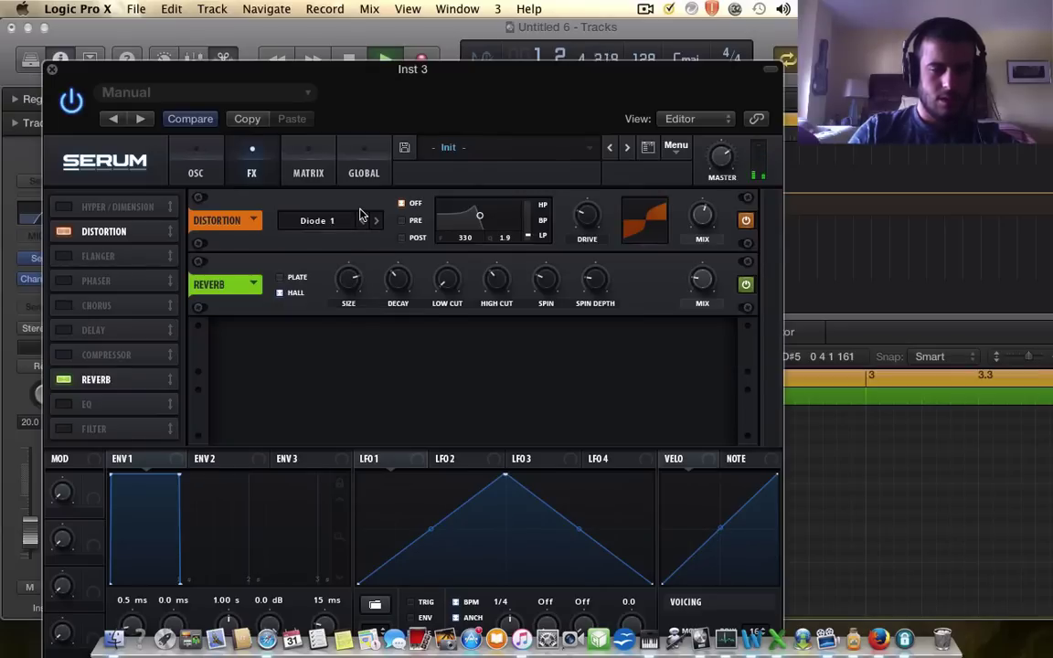
left_click(280, 277)
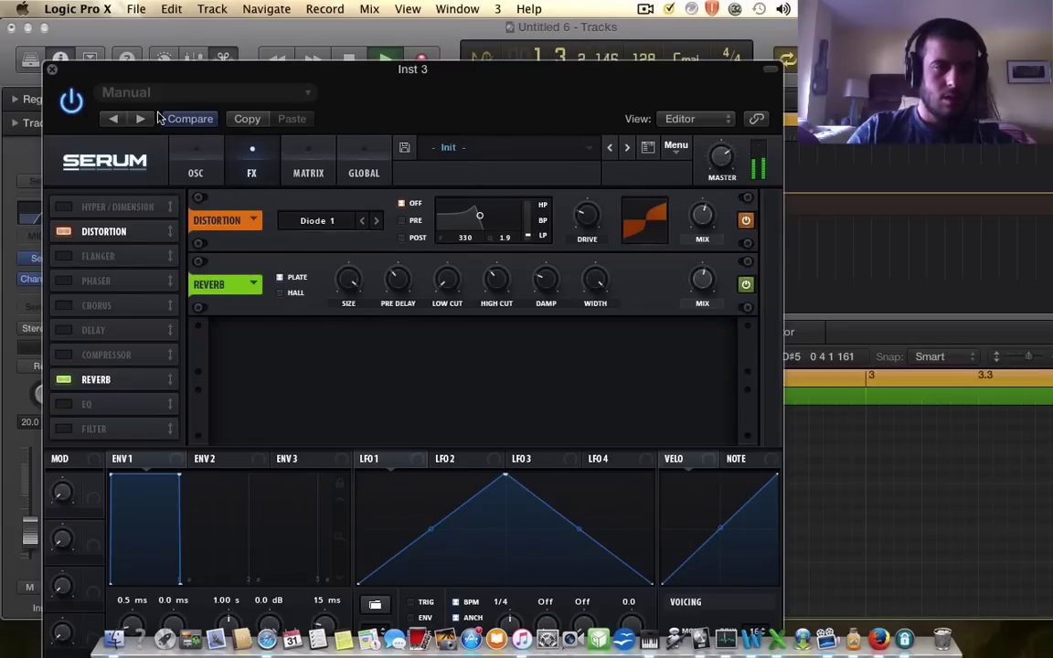
left_click(51, 69)
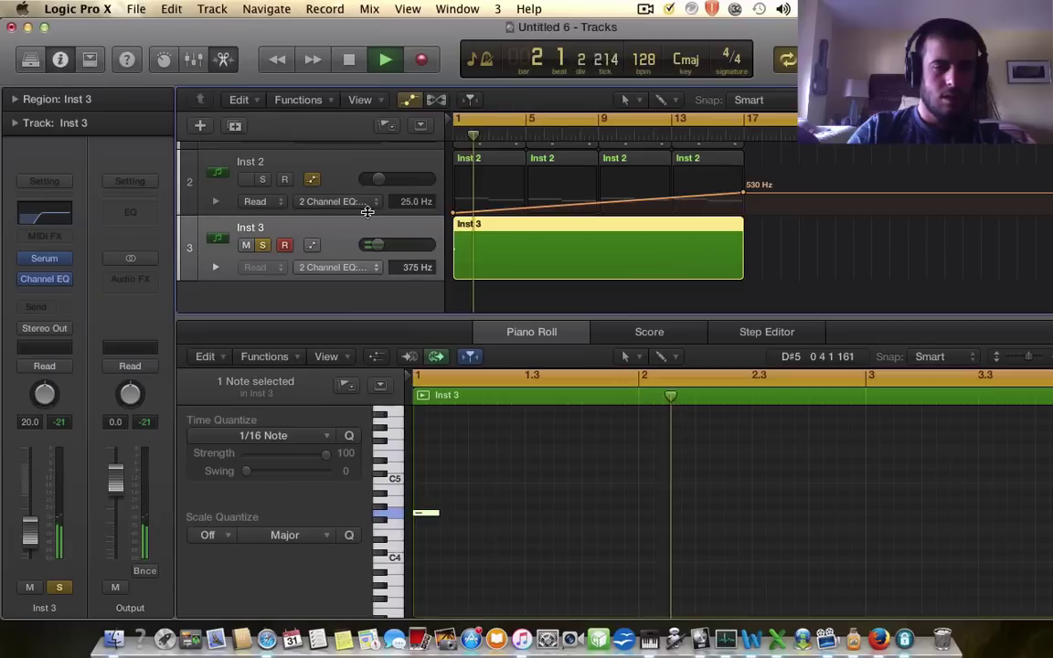
Step: Try bouncing the Inst 3 region in place and undo the bounce
right_click(548, 272)
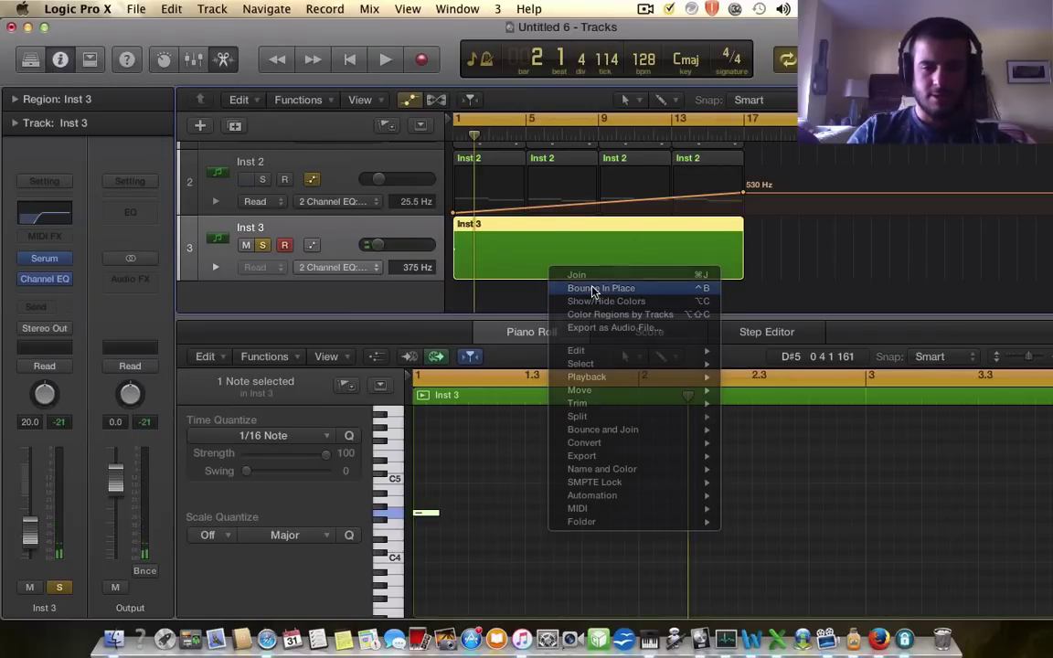
left_click(599, 288)
left_click(700, 334)
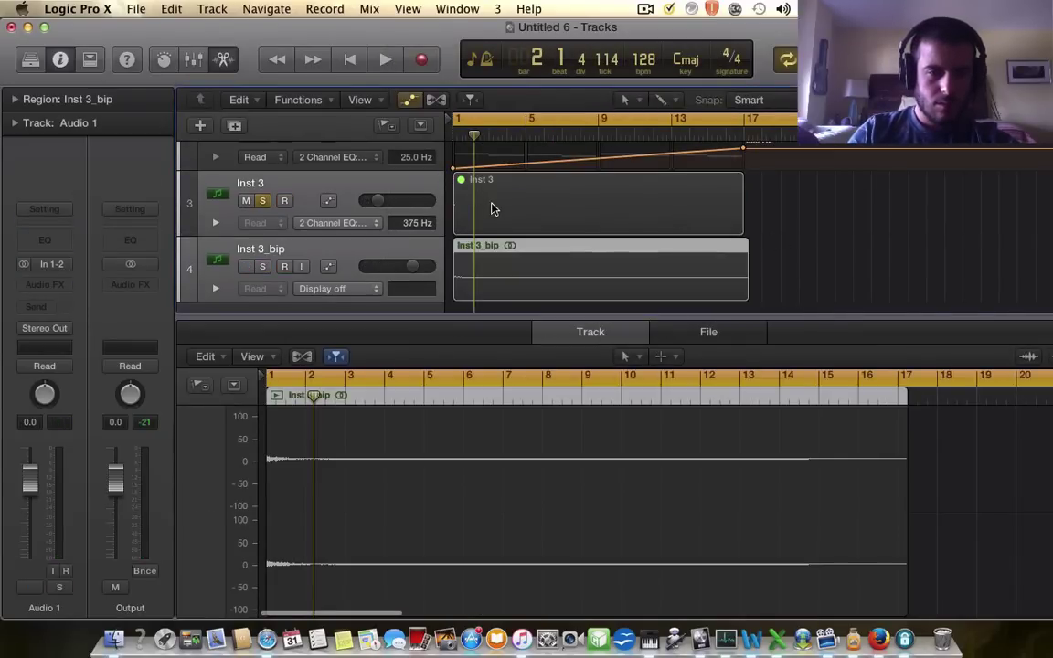
left_click(171, 8)
mouse_move(212, 9)
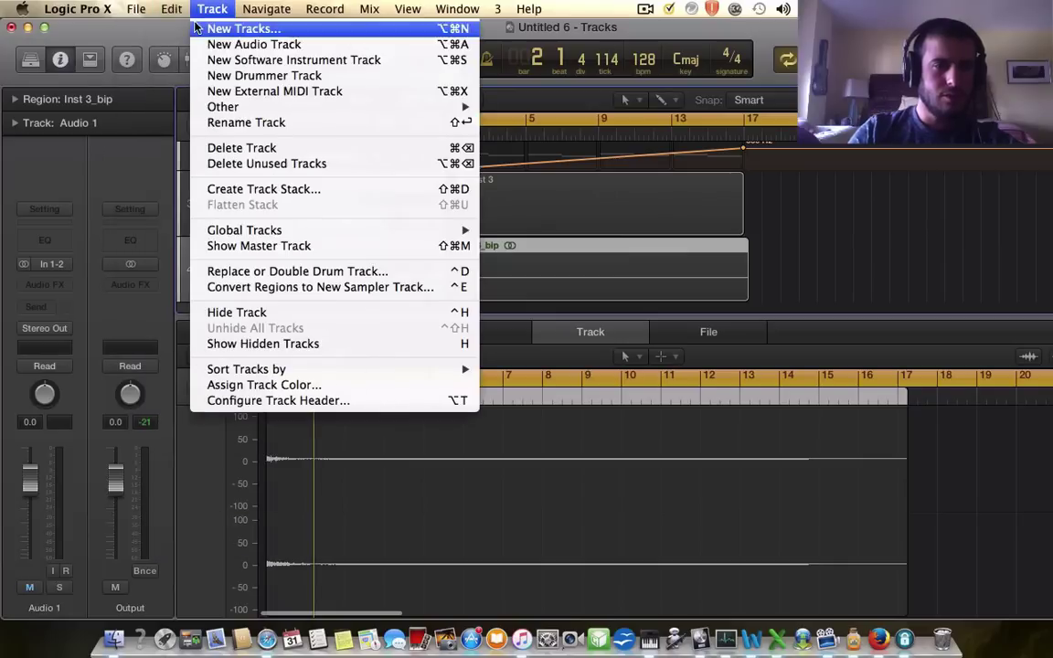
mouse_move(170, 8)
left_click(157, 29)
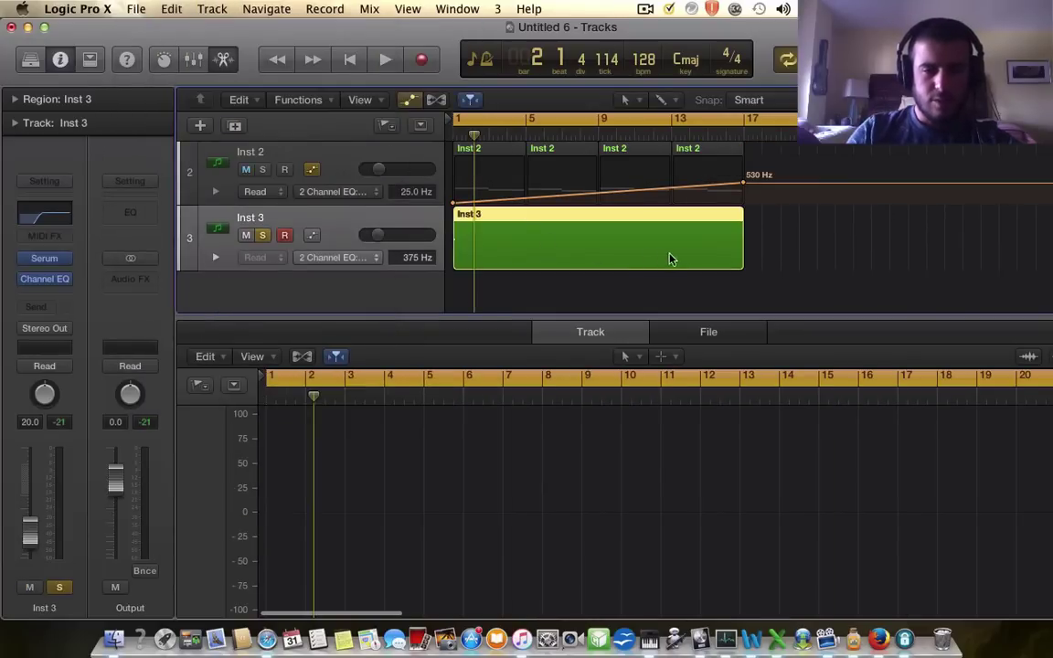
Step: Raise the Inst 3 track volume to +3.4 dB and bounce its region in place
double_click(616, 251)
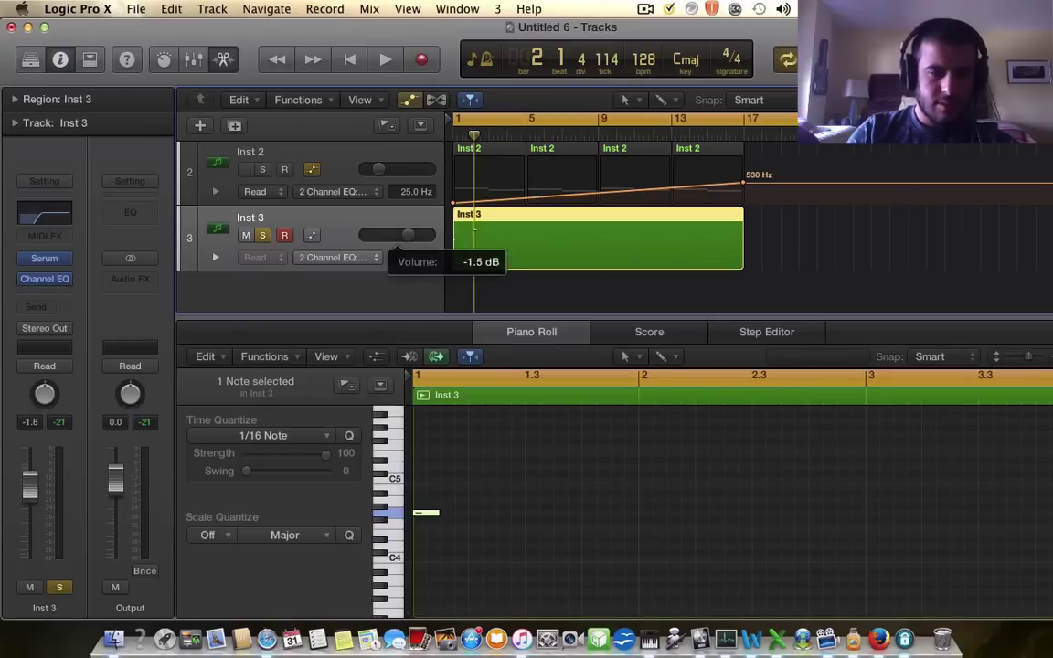
right_click(529, 245)
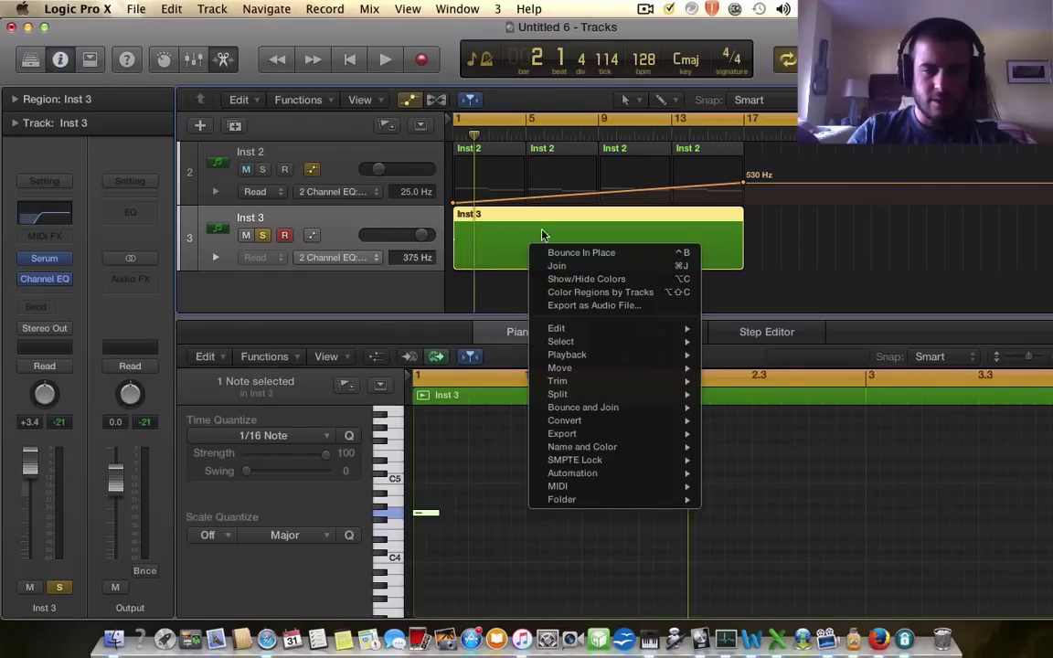
left_click(571, 253)
key("Return")
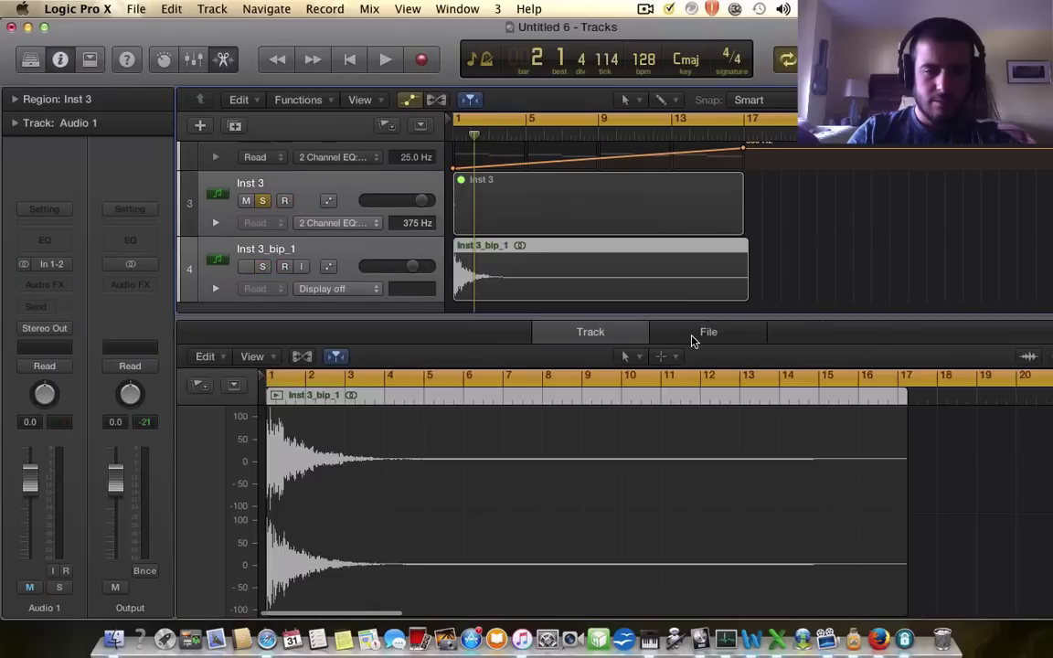
Step: Delete the original Inst 3 region and its instrument track, keeping only the bounced audio track
left_click(570, 217)
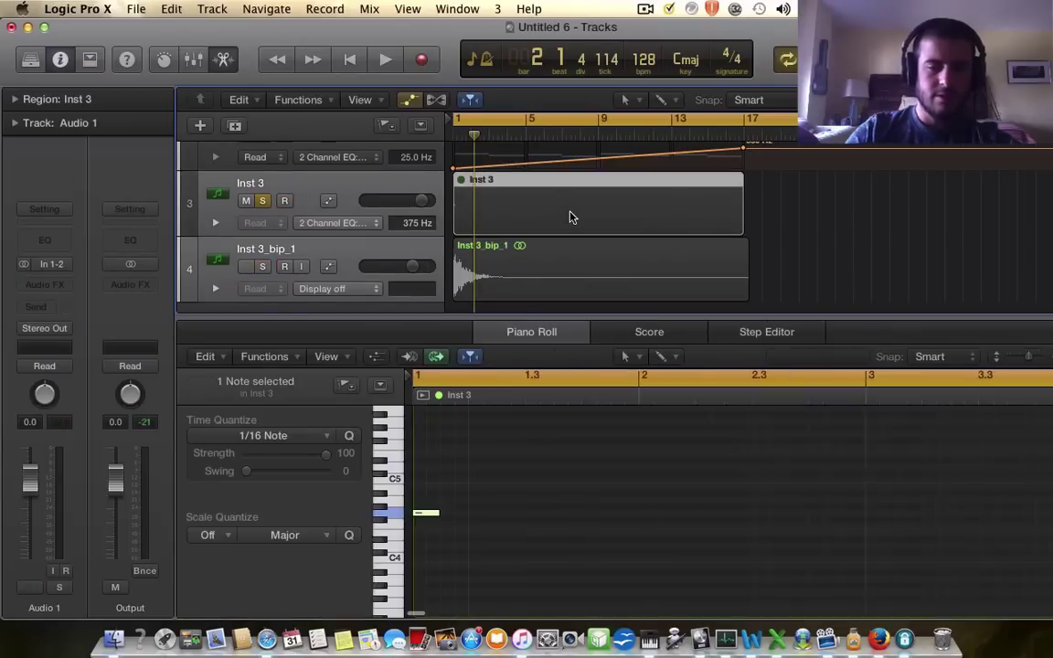
left_click(497, 276)
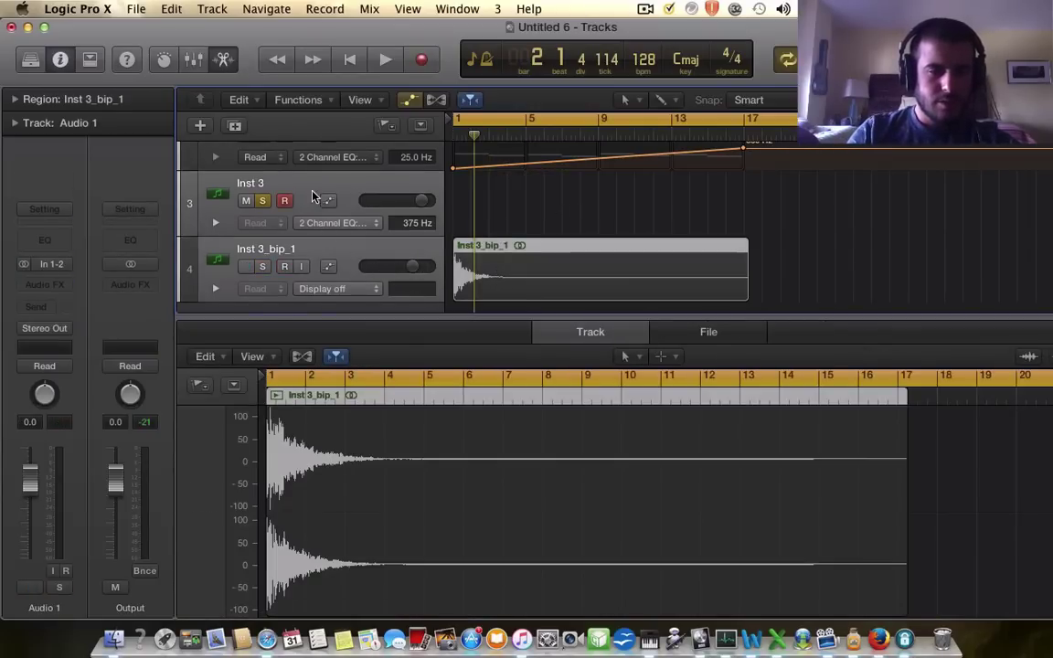
left_click(281, 171)
key("super+BackSpace")
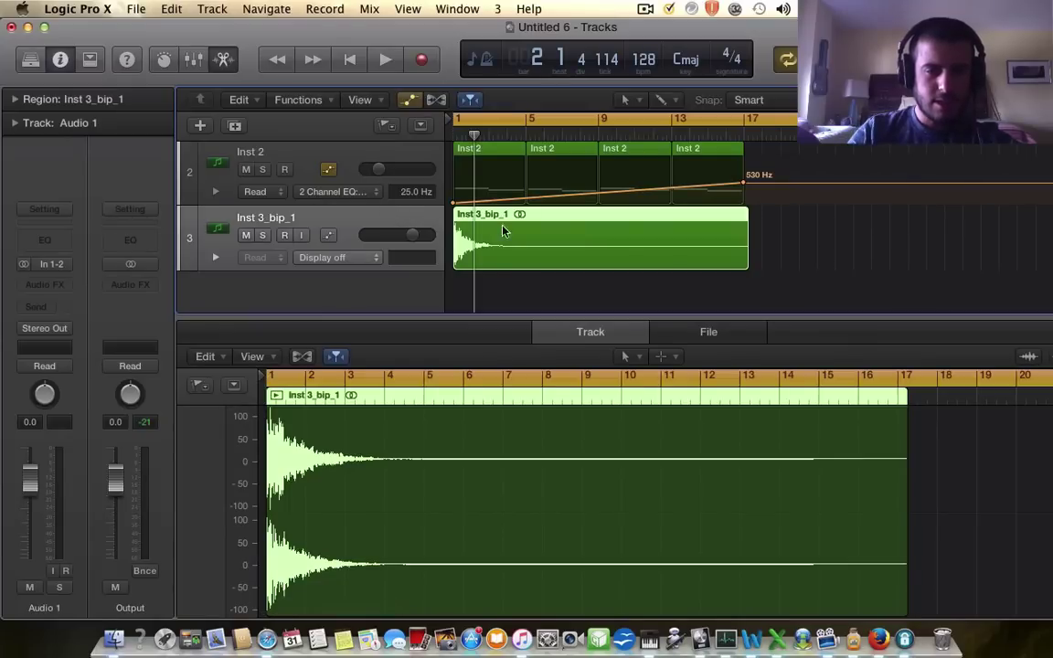
Step: Save the project as "my computer ya no" in the Logic folder
left_click(135, 9)
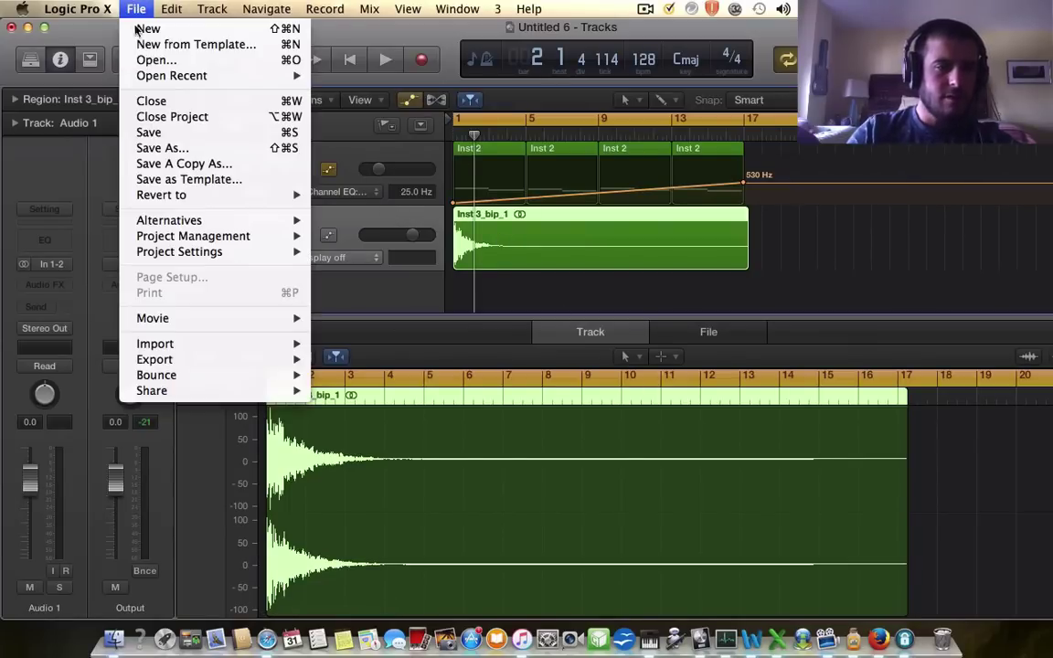
left_click(141, 132)
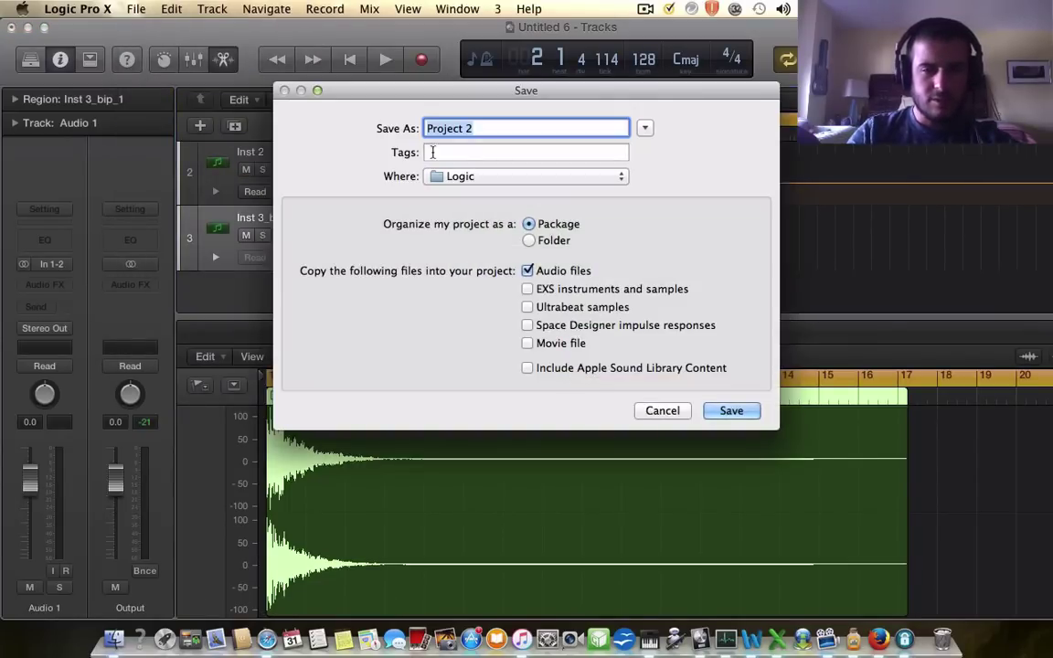
type("my com")
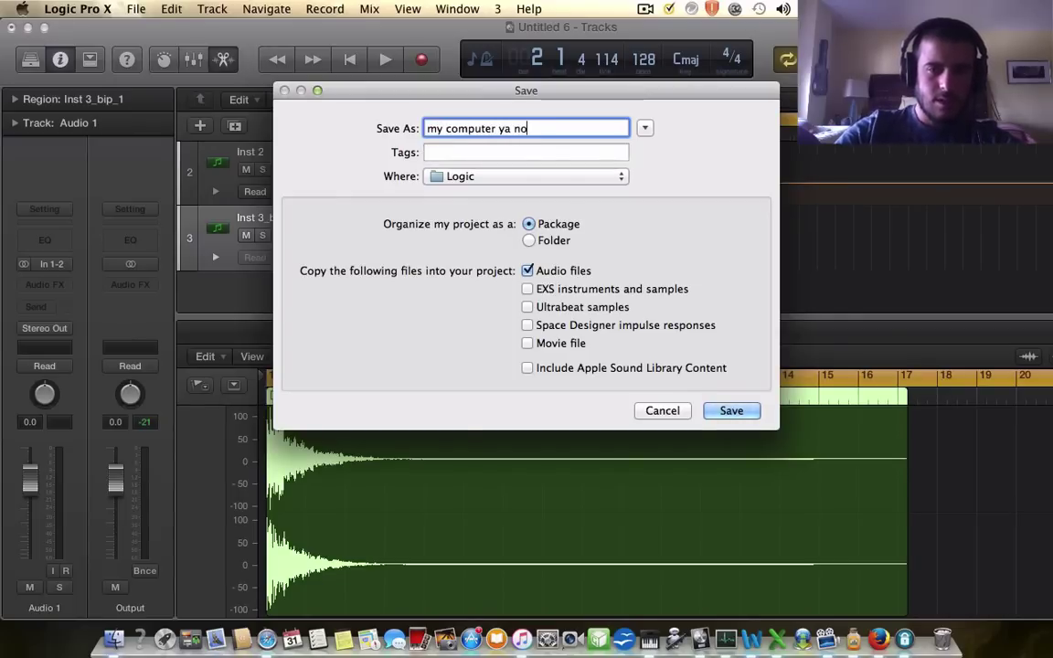
type("puter ya no")
key("Return")
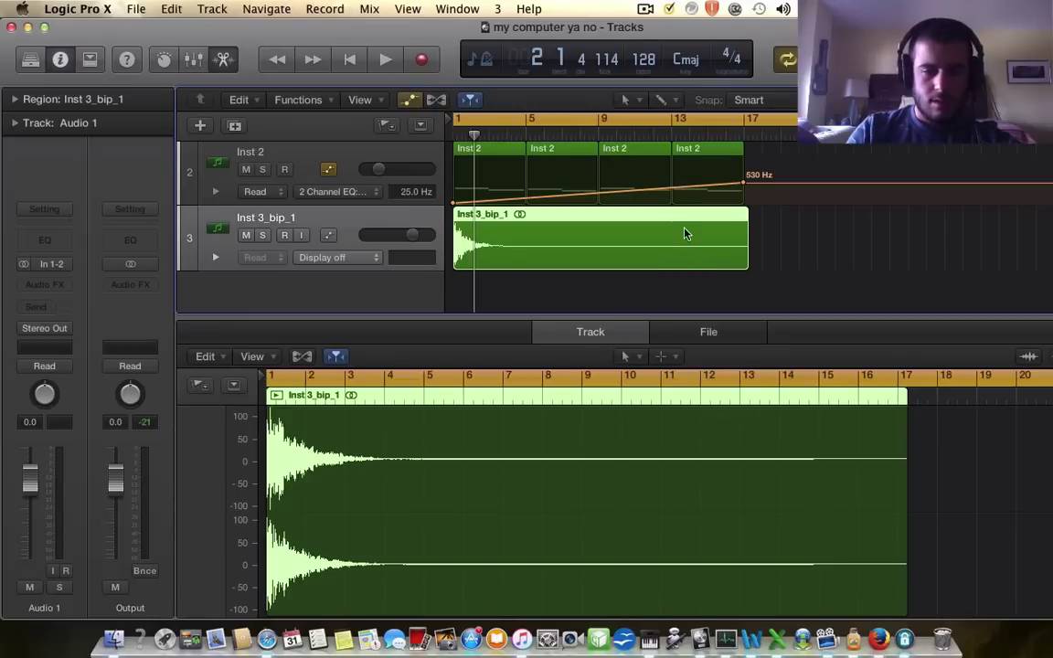
Step: Reverse the bounced Inst 3 audio in the audio file editor
left_click(704, 331)
left_click(320, 362)
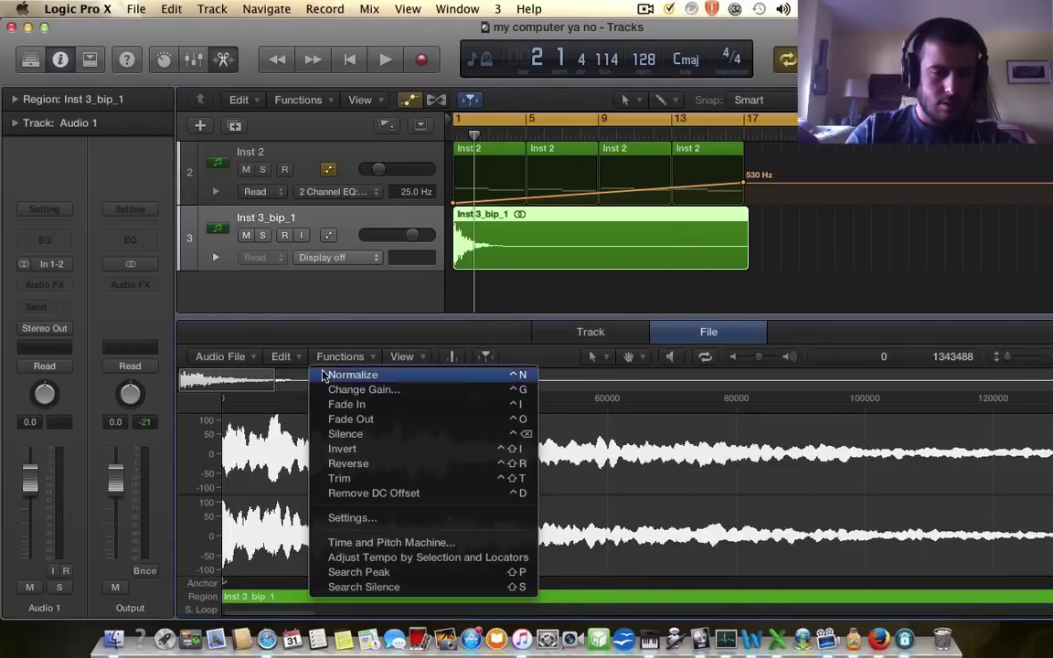
left_click(347, 464)
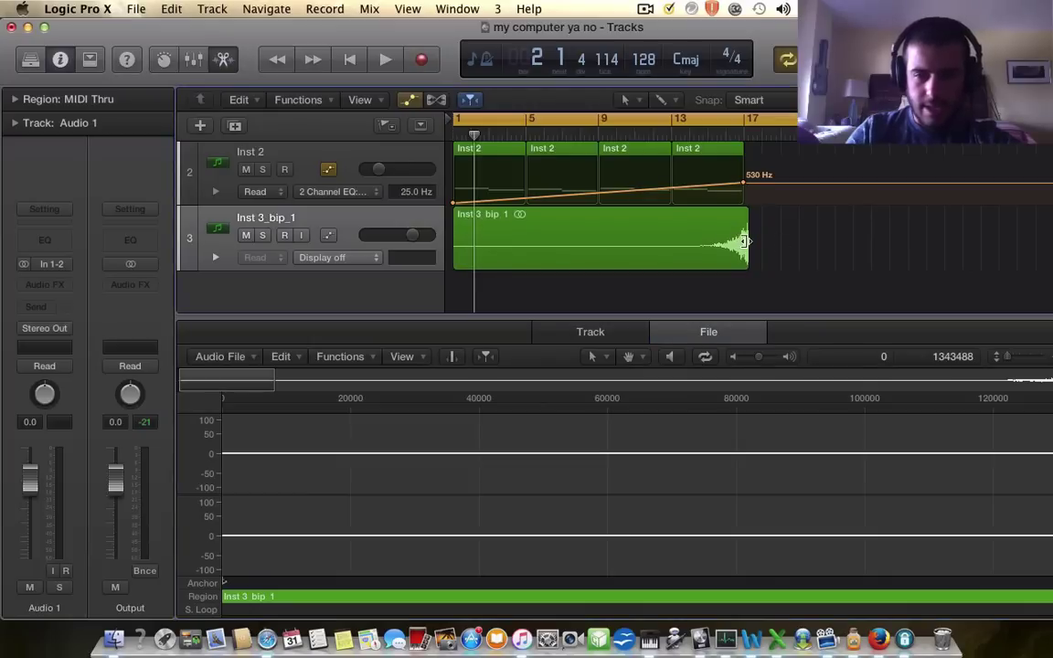
Step: Split the reversed region in the middle of bar 16 with the Scissors Tool and delete the piece after the cut
left_click(665, 100)
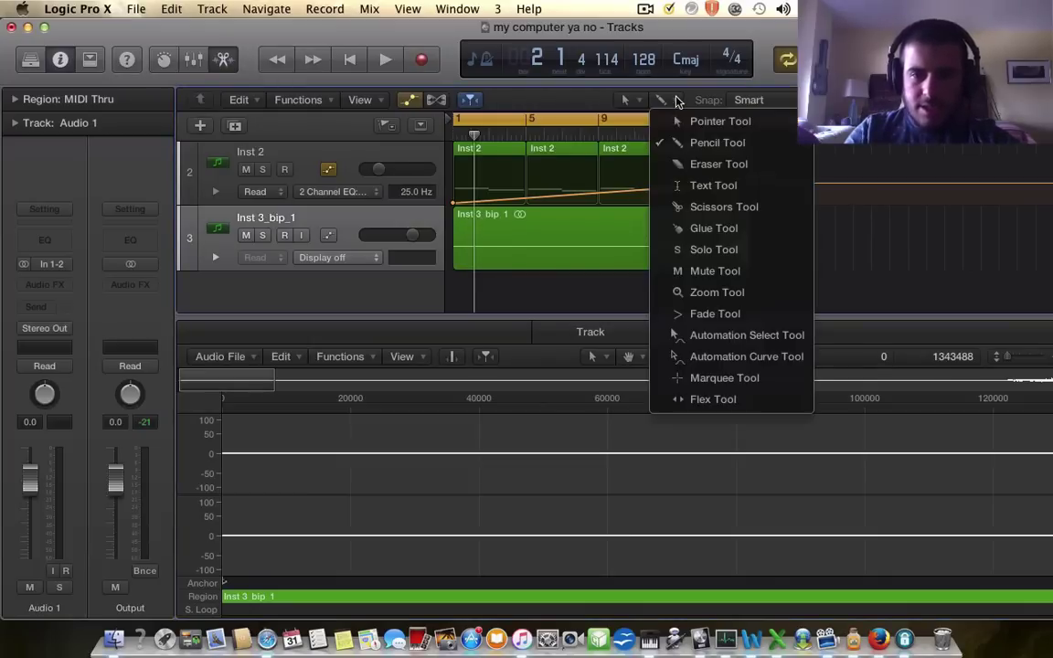
left_click(700, 220)
scroll(774, 265, "right", 10)
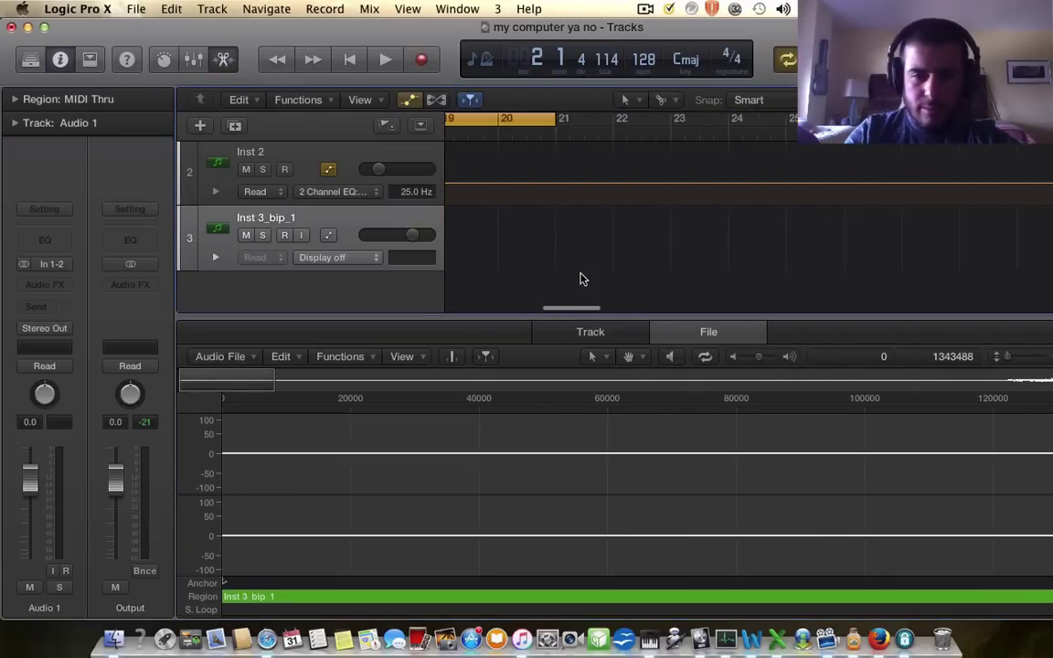
scroll(583, 279, "left", 5)
left_click(551, 245)
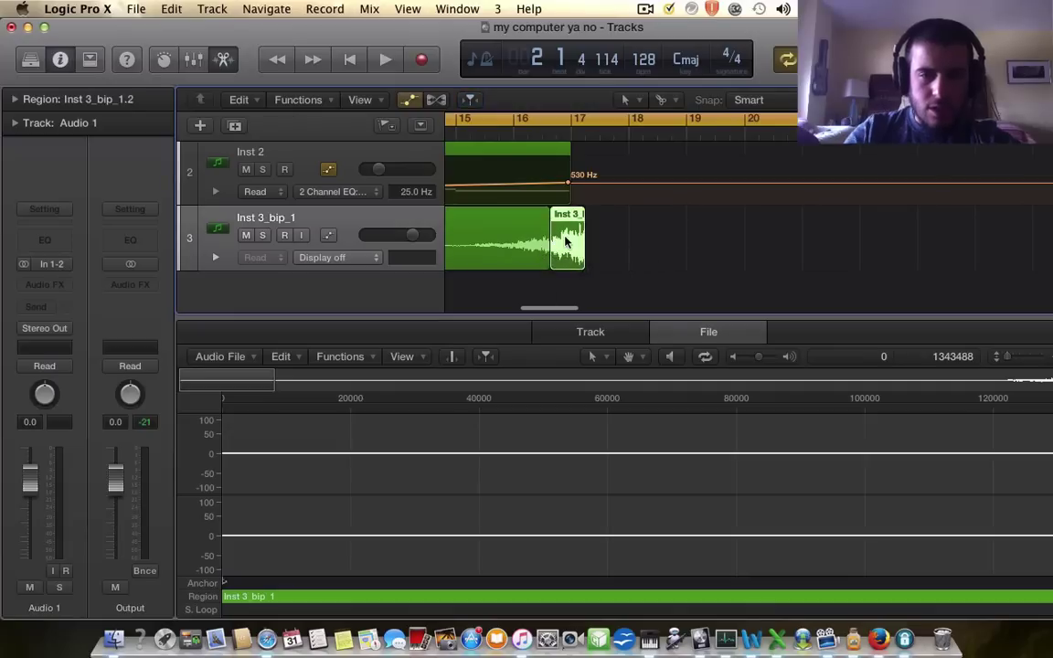
key("Delete")
Step: Move the remaining reversed region so that its end lines up exactly with bar 17
scroll(553, 241, "left", 1)
left_click_drag(540, 242, 564, 245)
key("super+Right")
key("super+Right")
key("super+Right")
key("super+Right")
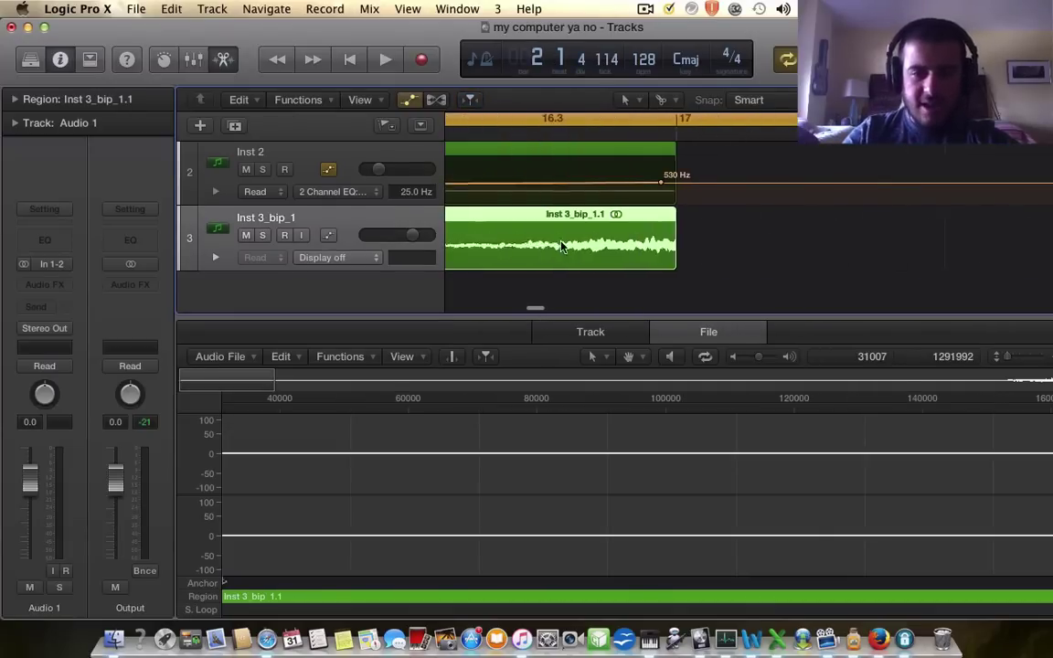
scroll(565, 243, "right", 5)
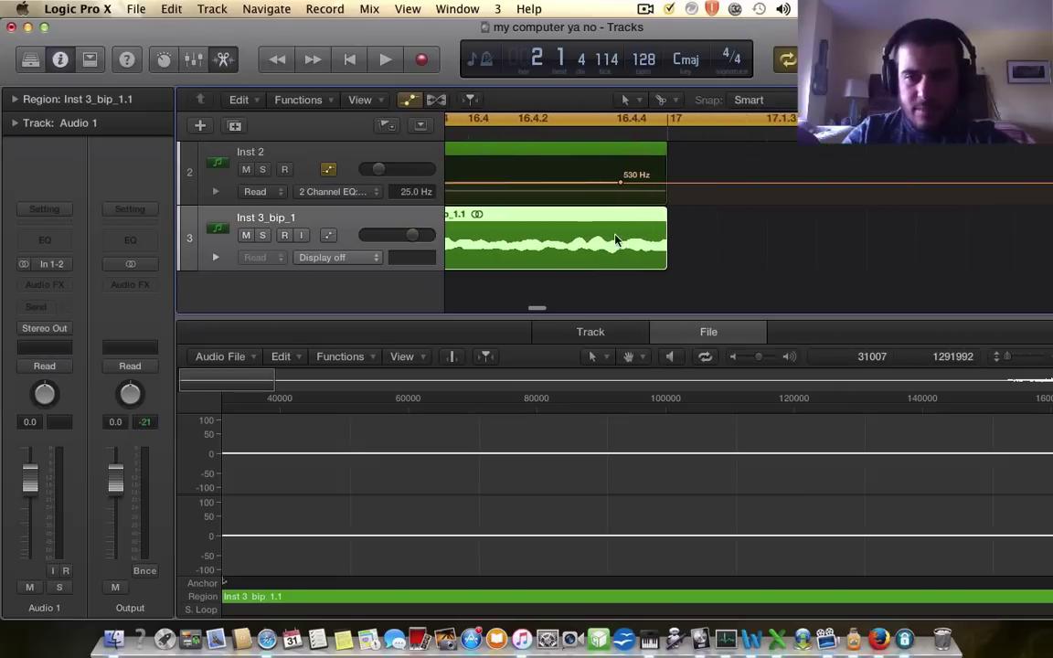
key("super+Left")
key("super+Left")
key("super+Left")
key("super+Left")
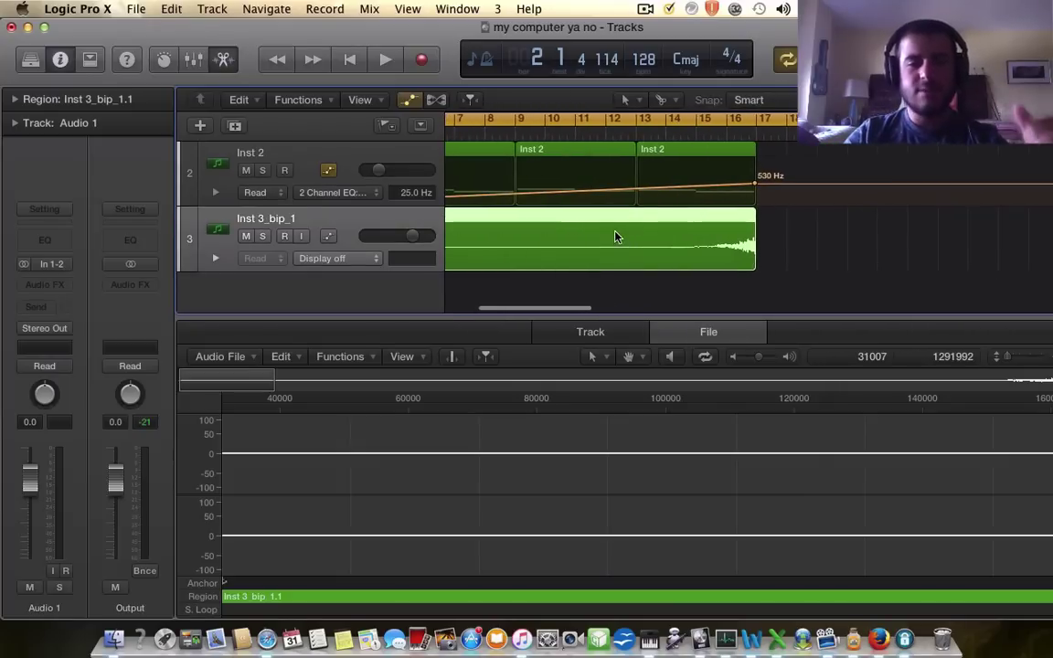
Step: Lower the reversed audio track's volume to -14.6 dB and play the arrangement
left_click_drag(414, 236, 384, 235)
key("space")
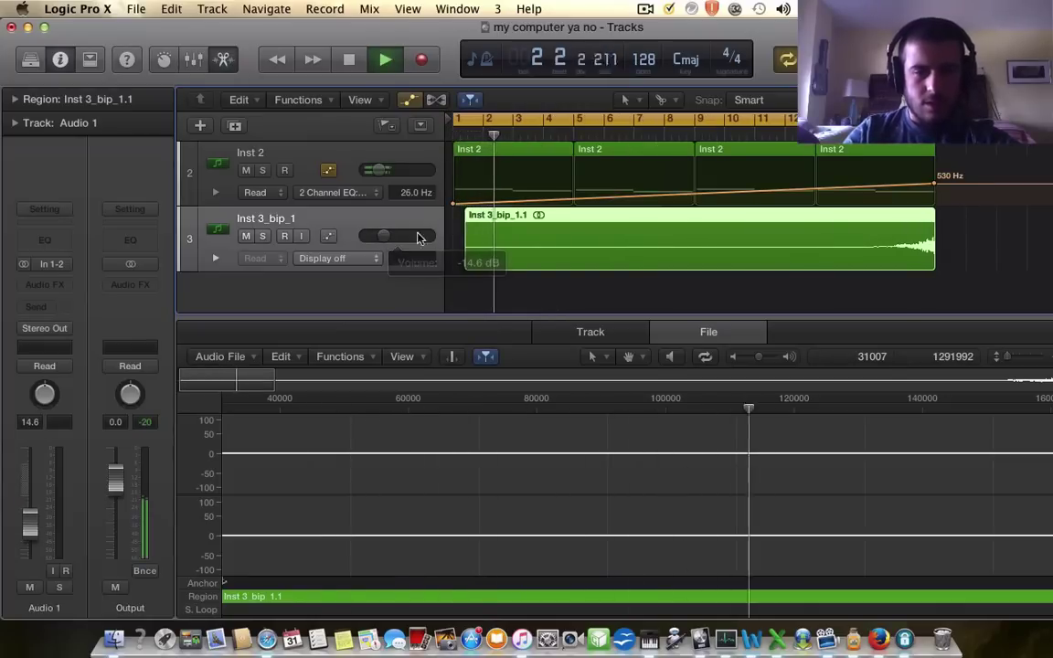
key("super+Left")
key("super+Left")
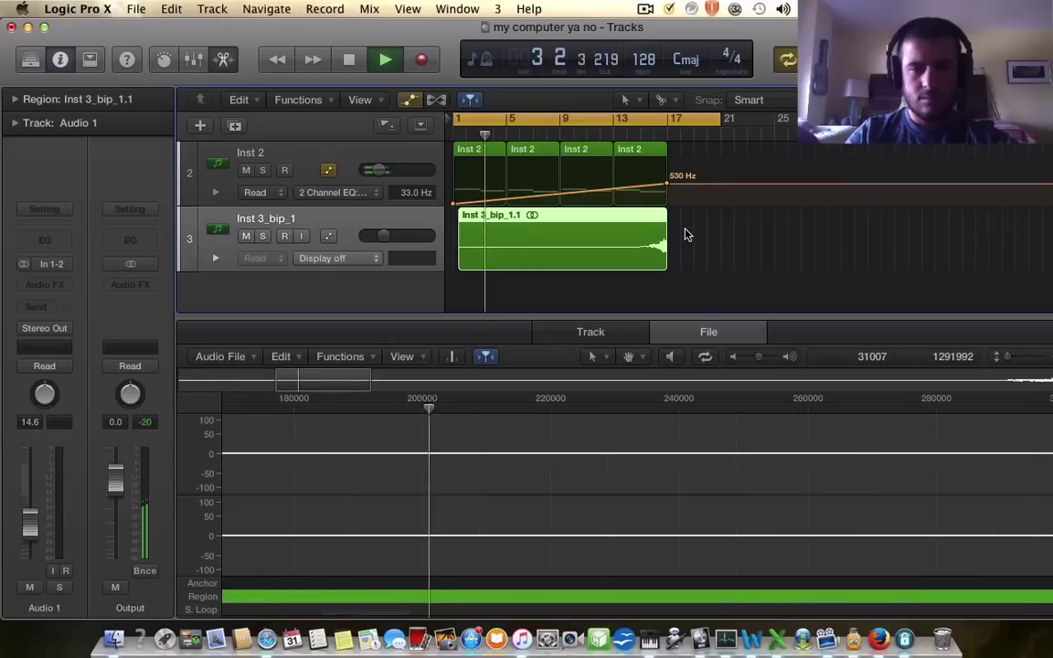
scroll(687, 235, "up", 1)
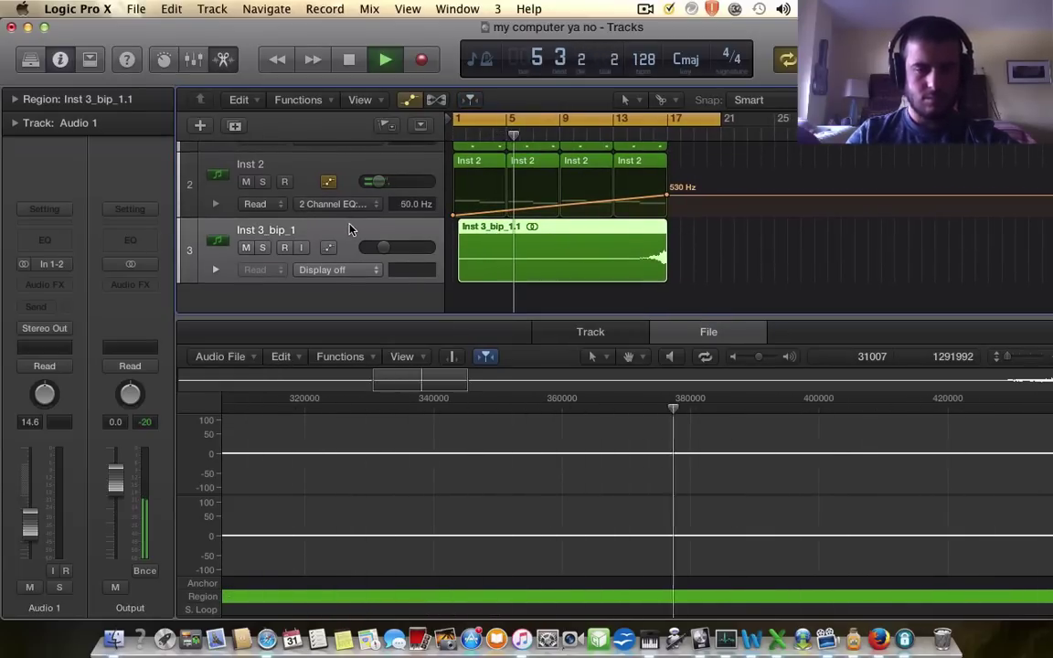
Step: Display the Serum filter cutoff (Fil Cutoff) automation lane on the Inst 2 track
left_click(338, 169)
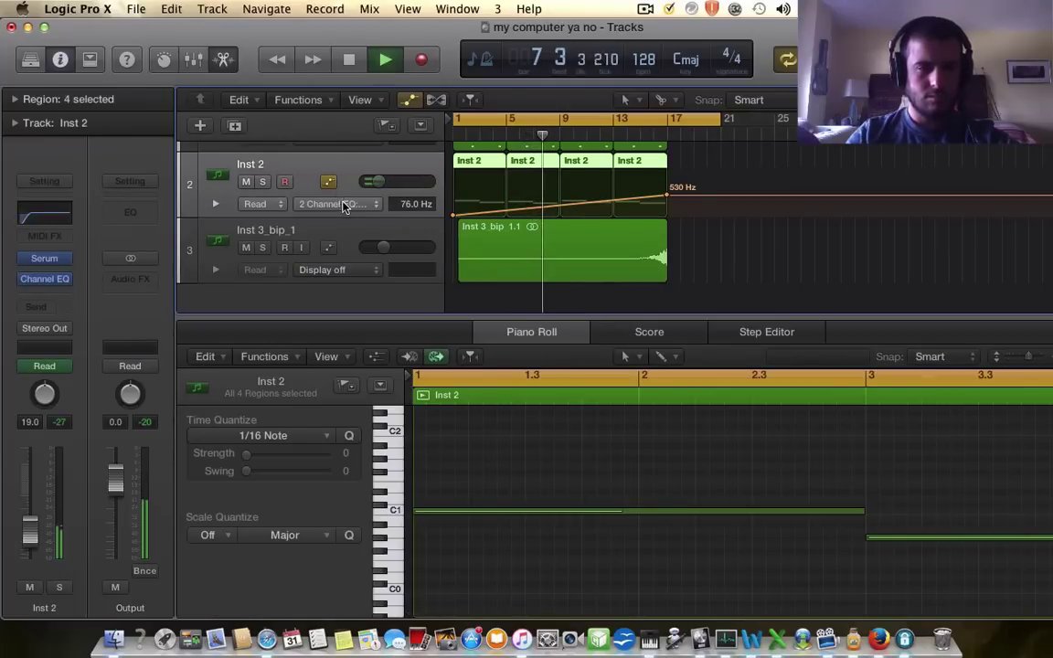
left_click(344, 205)
mouse_move(366, 265)
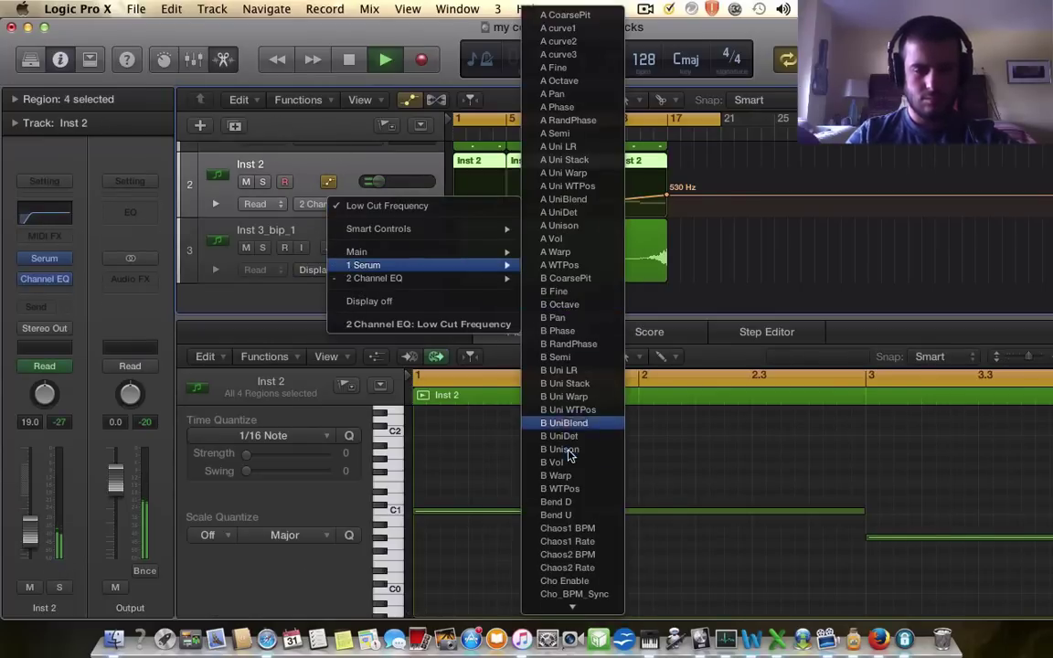
scroll(569, 454, "down", 15)
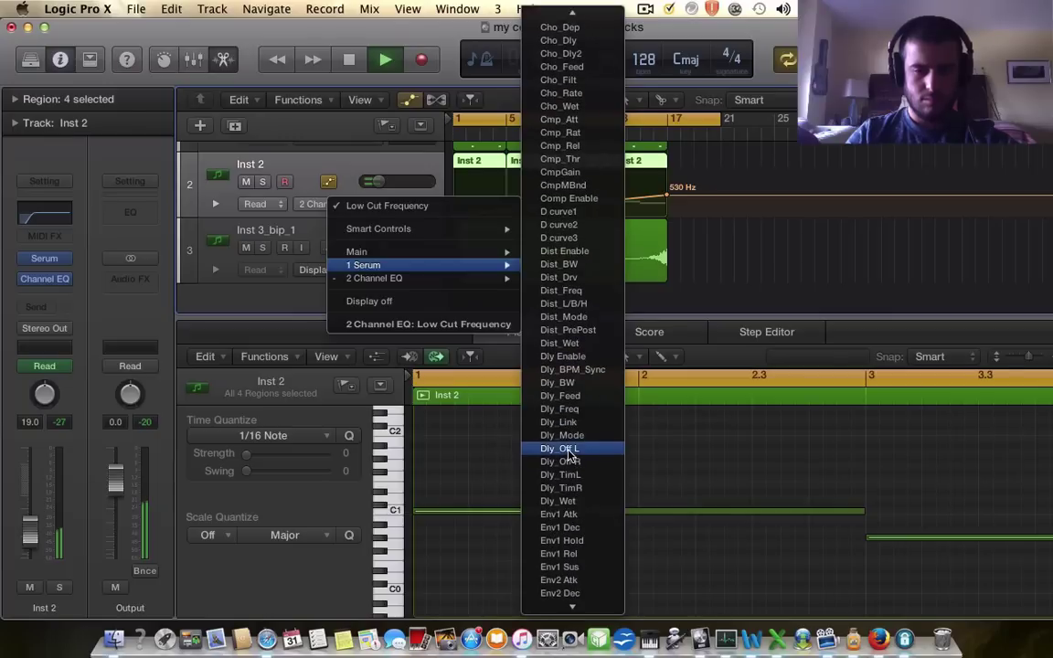
scroll(568, 454, "down", 10)
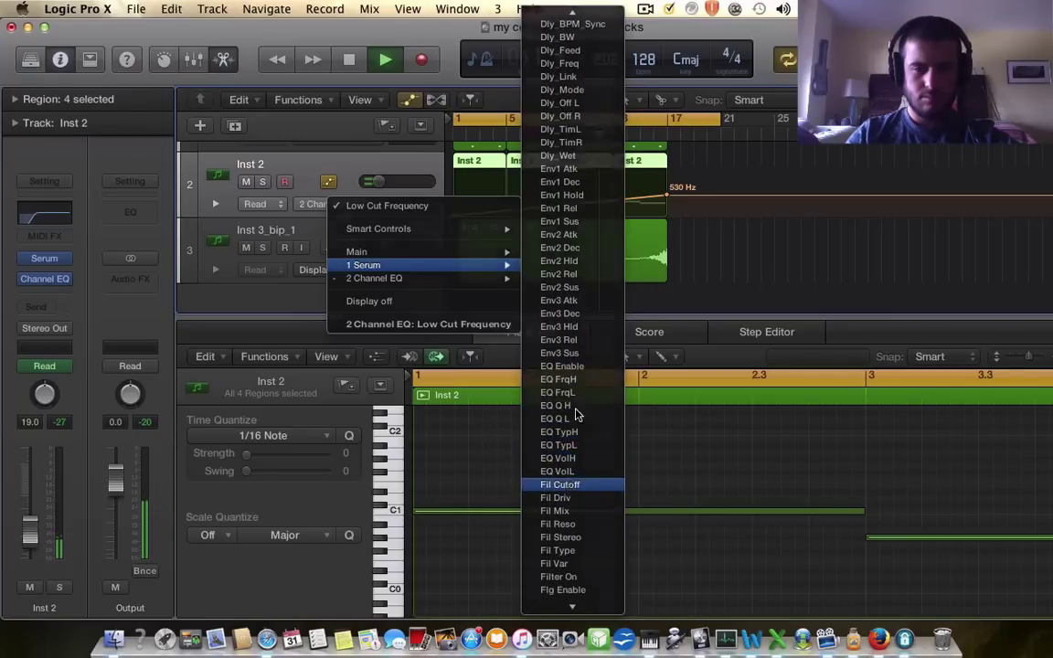
left_click(560, 484)
Step: Ramp the Inst 2 filter cutoff automation up to 425 Hz at bar 17 and listen until the section ends
left_click(602, 201)
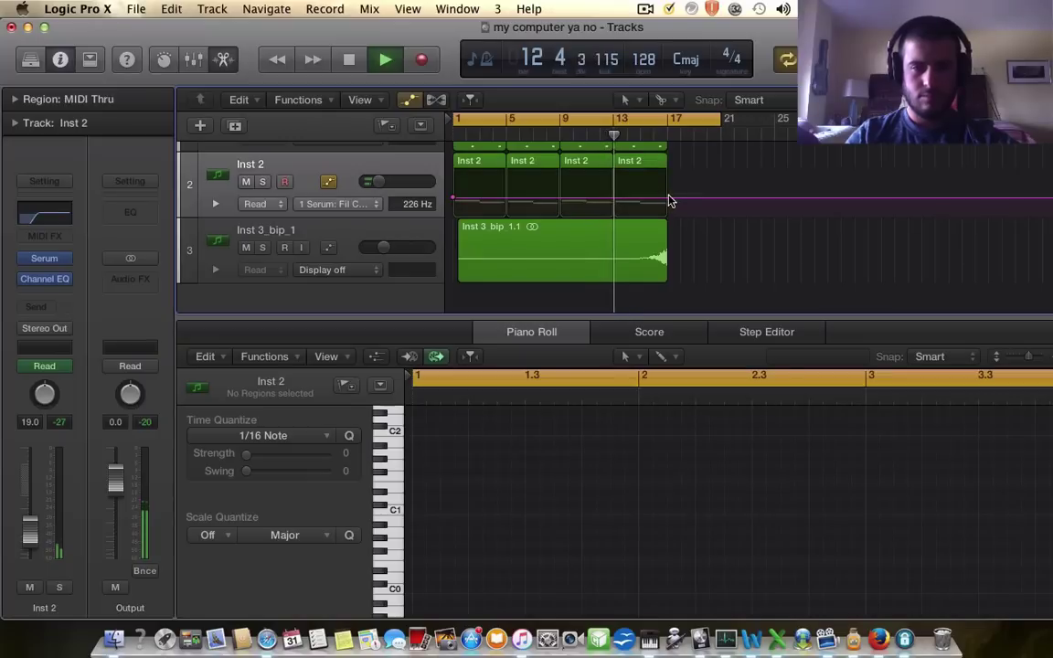
left_click_drag(670, 201, 669, 193)
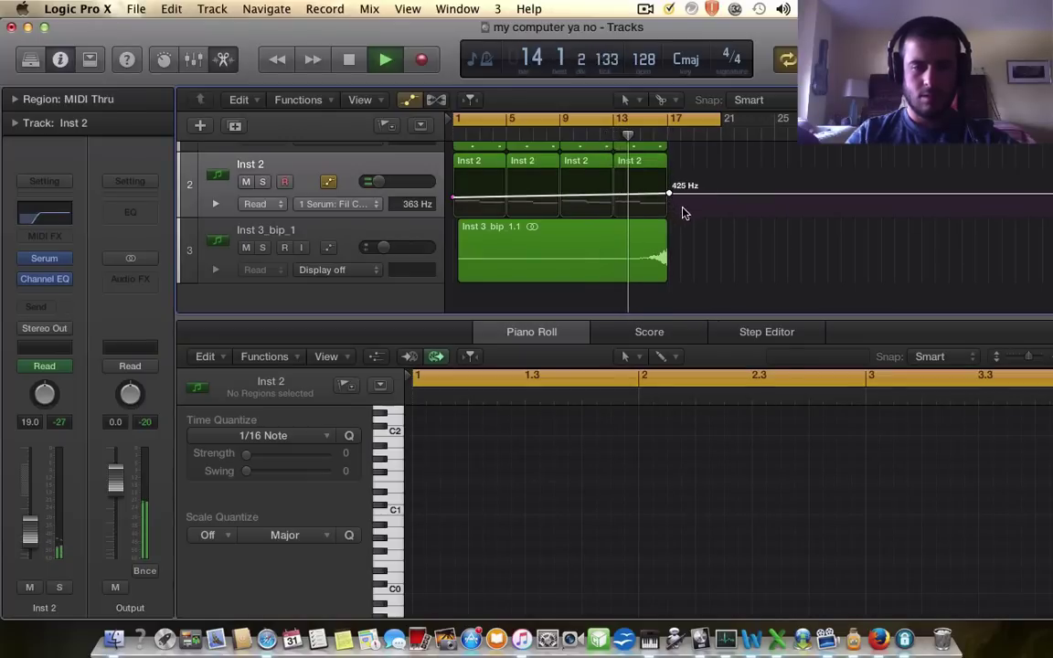
key("super+Right")
key("super+Right")
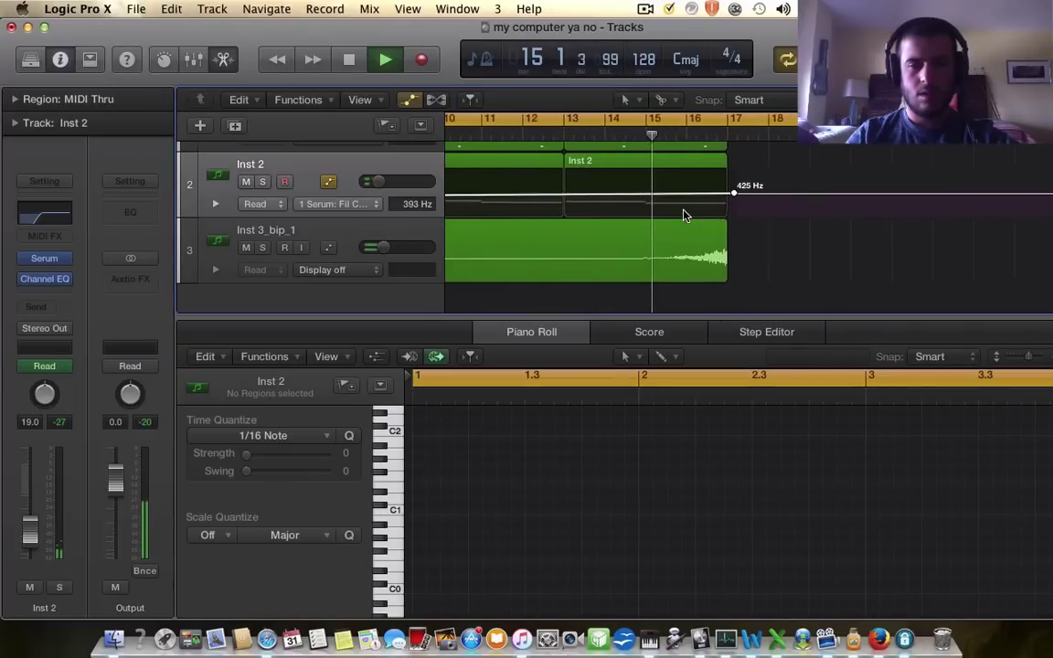
key("super+Right")
key("super+Right")
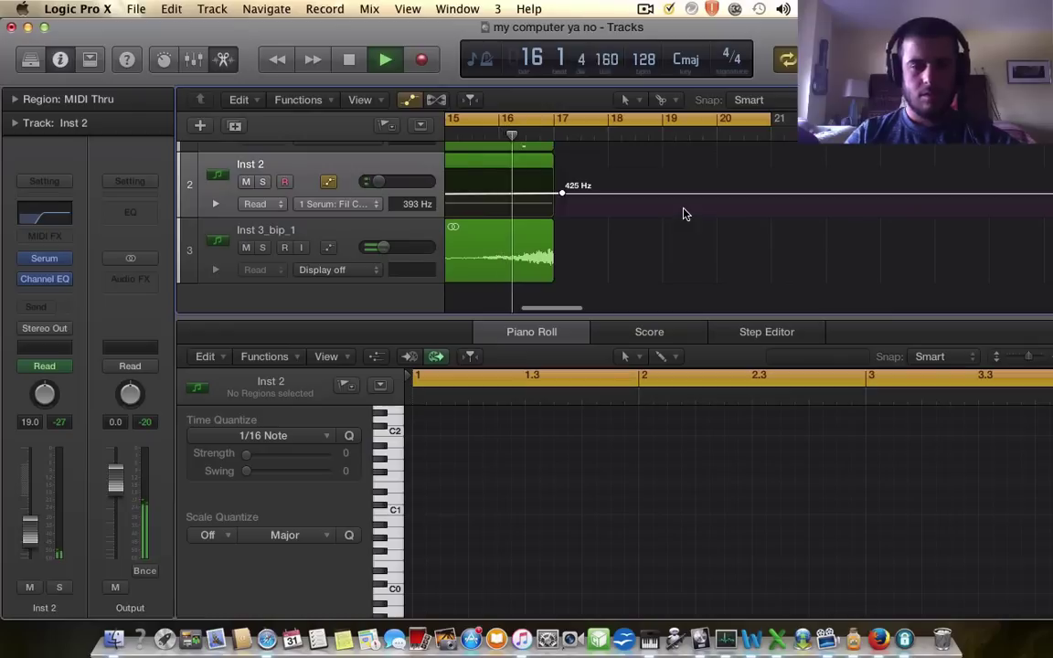
key("space")
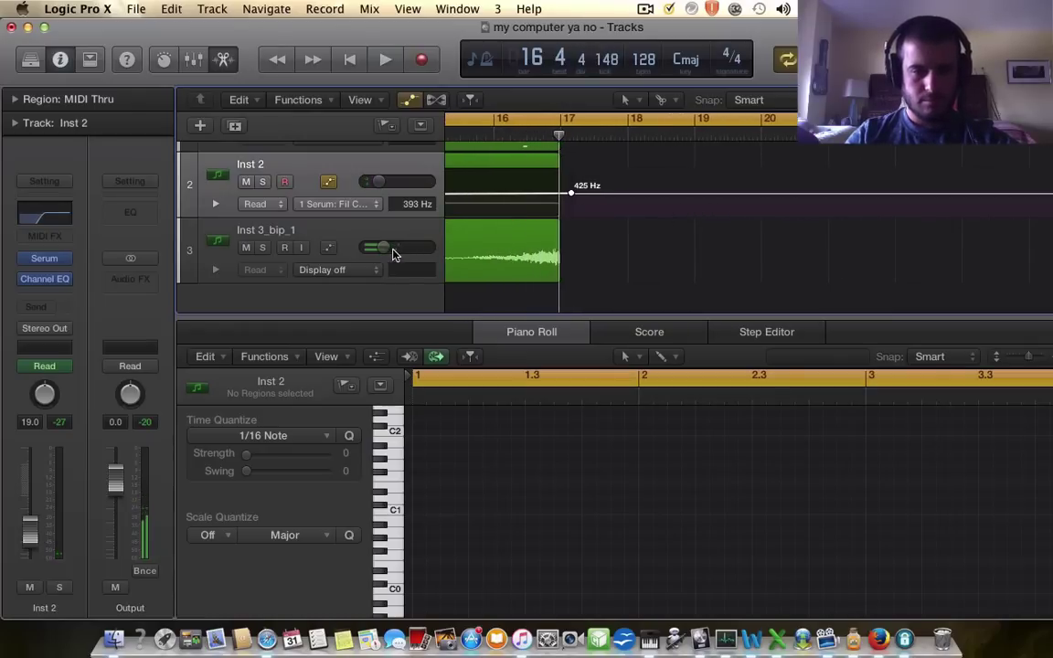
Step: Add a new audio track below the reversed Inst 3_bip_1 track
left_click(291, 239)
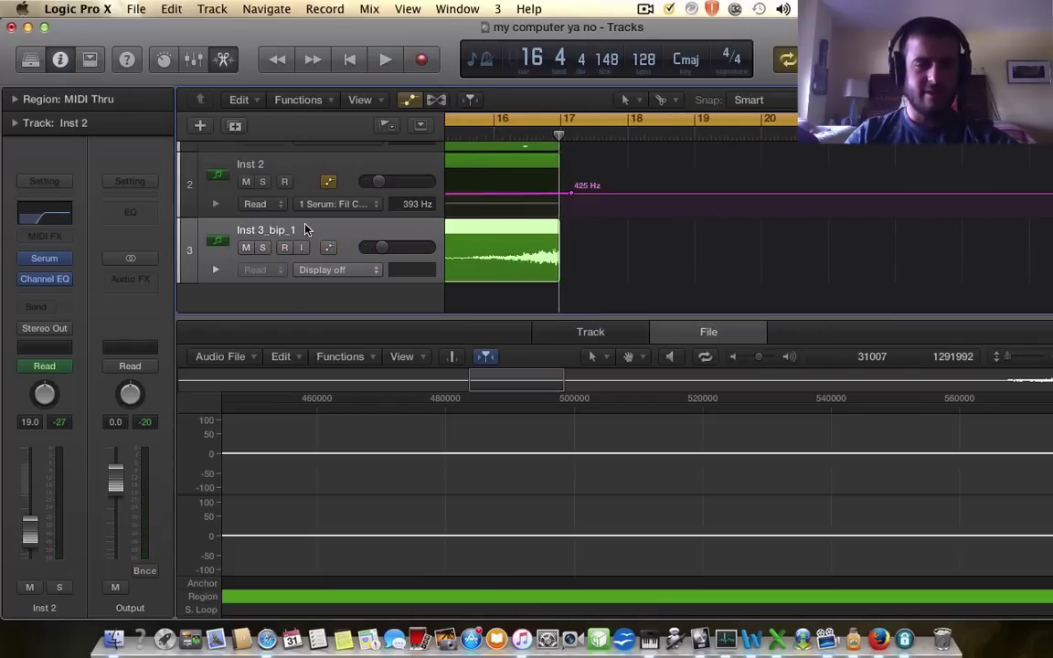
left_click(213, 9)
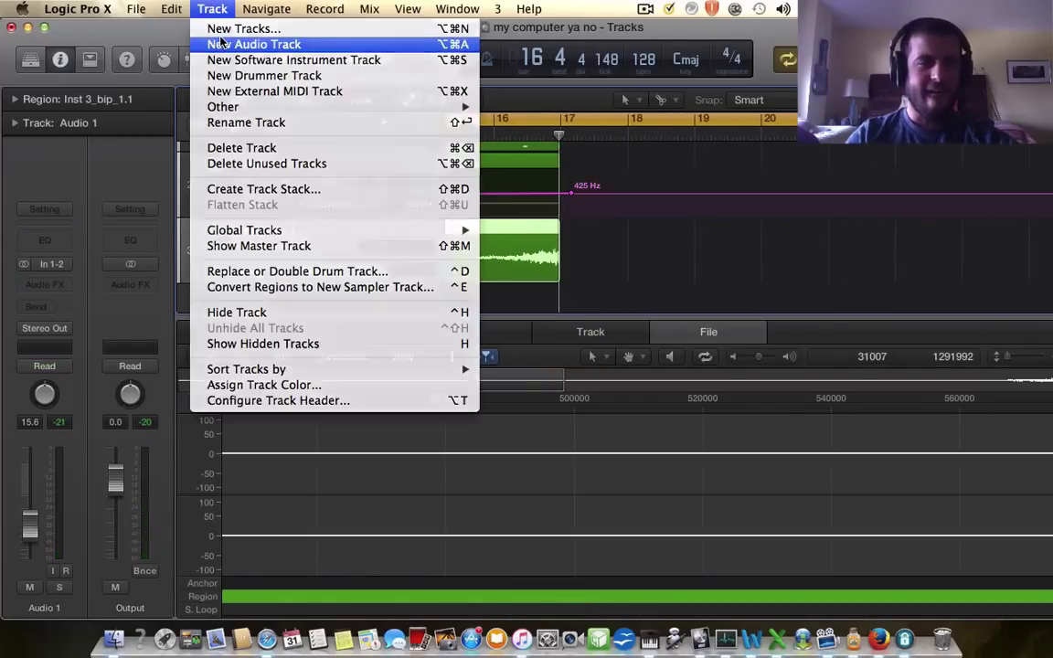
left_click(222, 42)
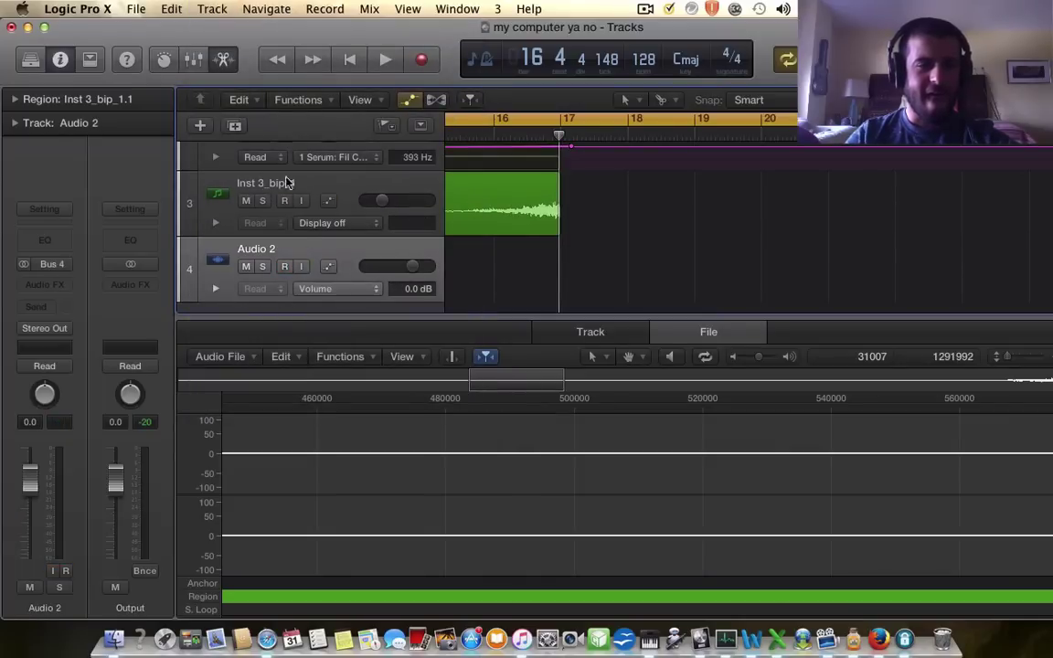
Step: Start an audio file import and browse the Desktop folder for a kick sample
left_click(137, 8)
mouse_move(183, 344)
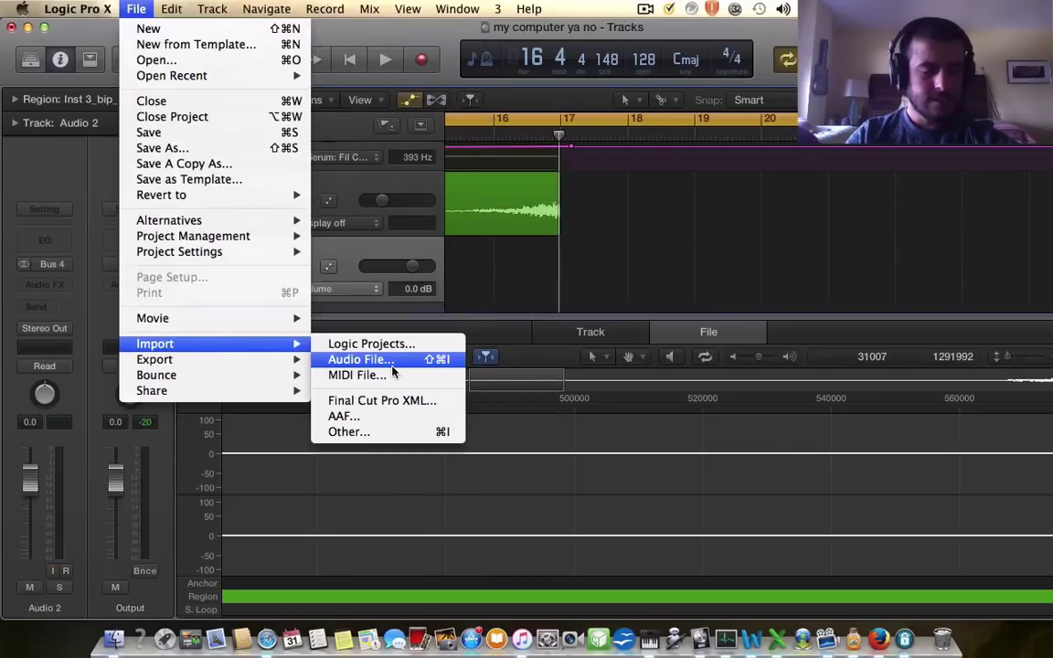
left_click(393, 361)
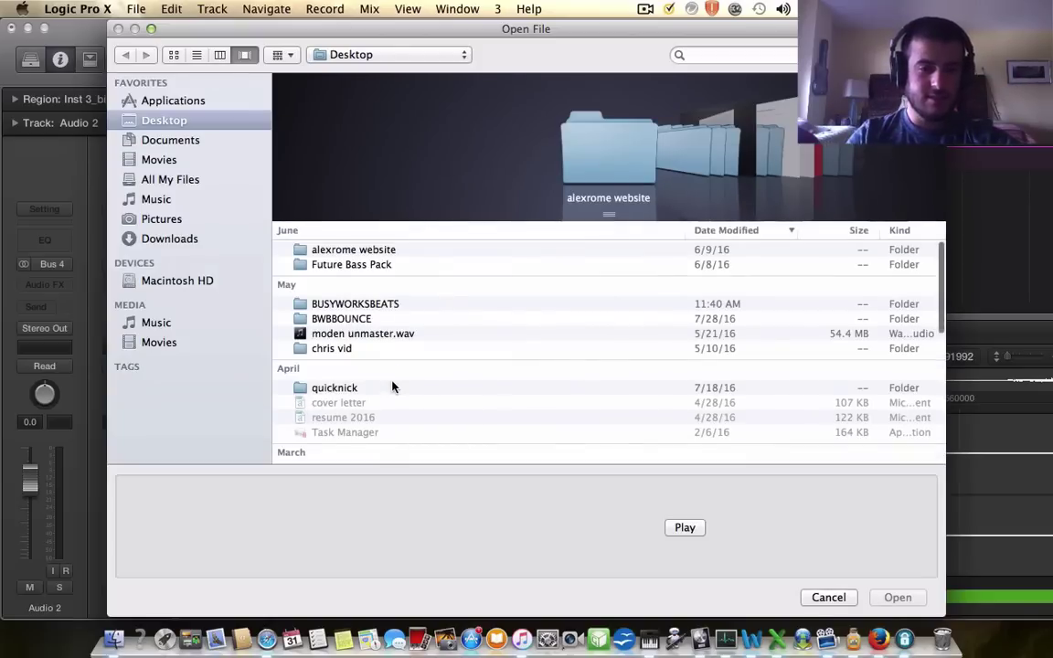
scroll(393, 379, "down", 3)
scroll(392, 387, "down", 1)
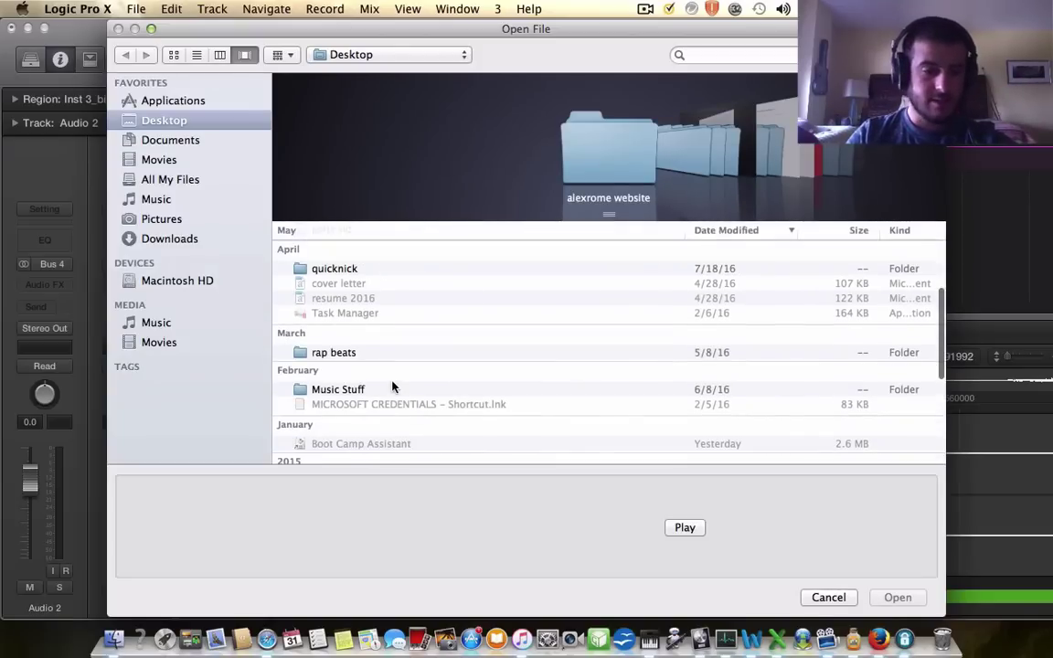
scroll(393, 385, "down", 2)
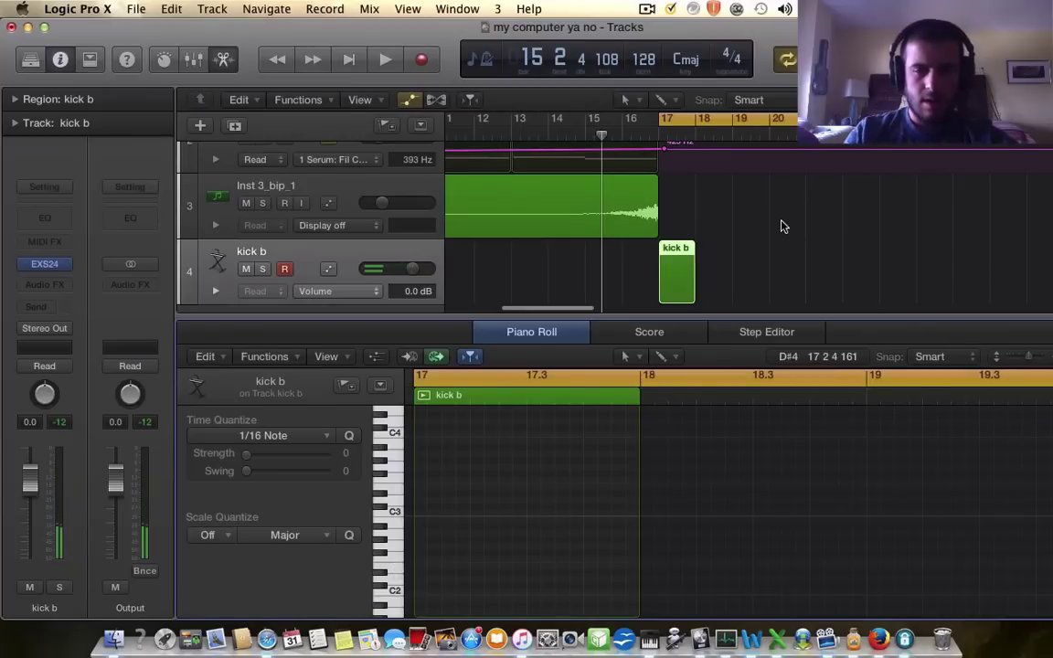
Step: Fill bar 17 of the kick b region with four consecutive quarter notes on E2 and play them
left_click(419, 567)
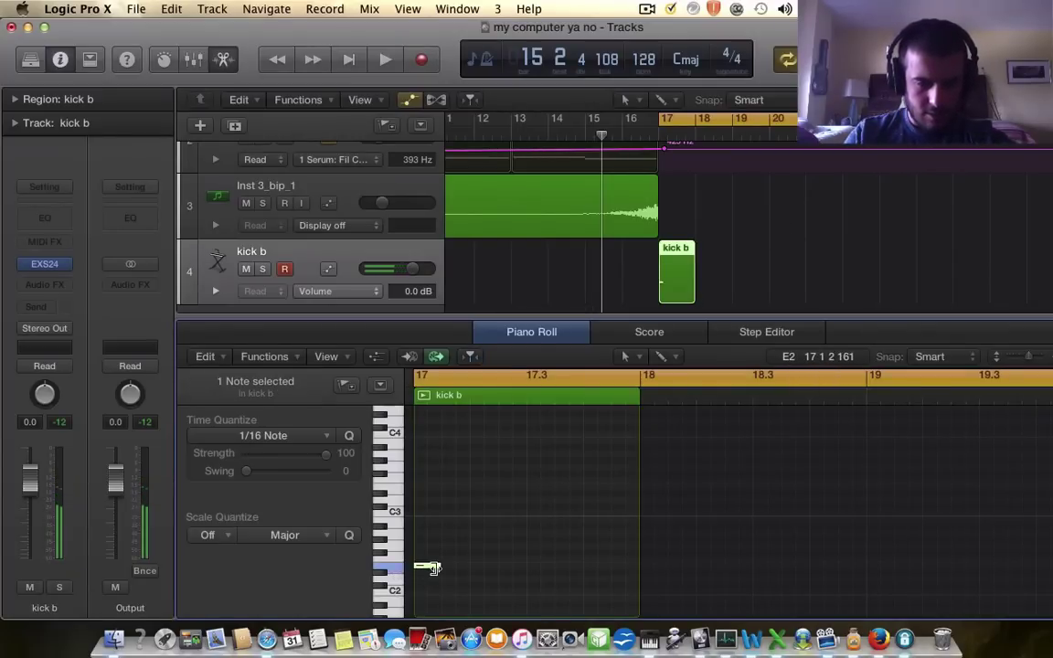
left_click_drag(434, 568, 469, 567)
left_click(508, 568)
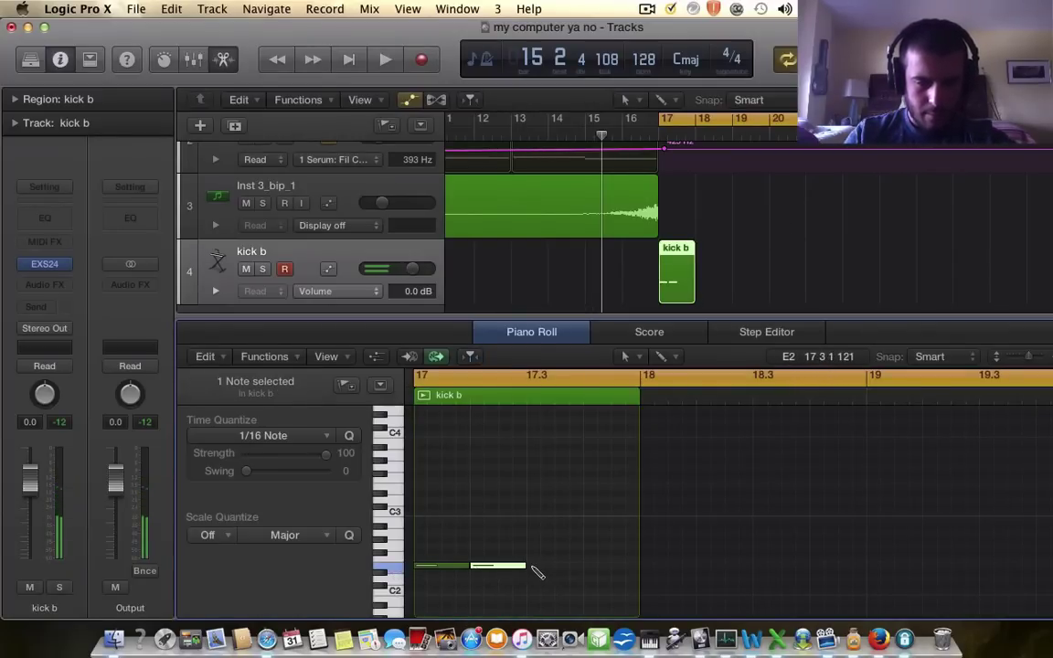
left_click(571, 568)
left_click(587, 561)
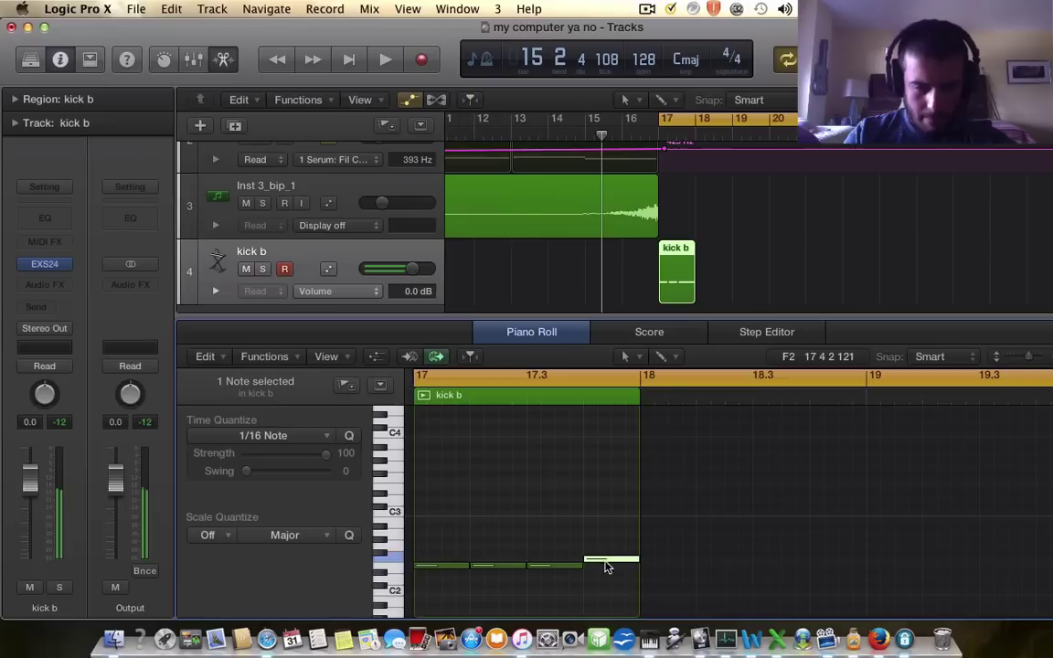
left_click_drag(604, 562, 605, 568)
key("space")
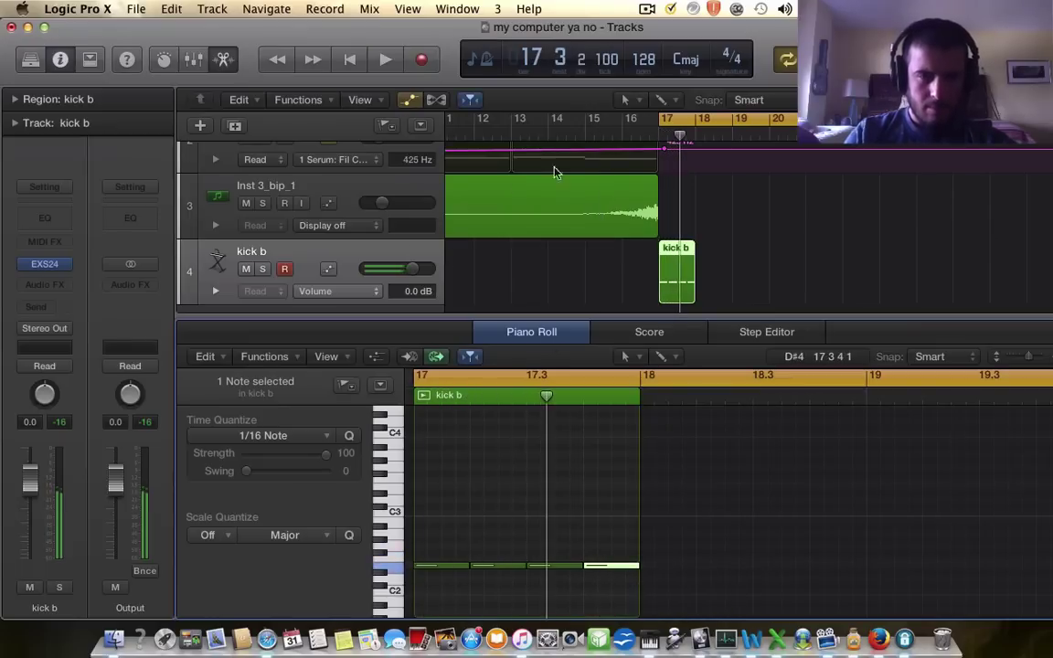
Step: Extend the cycle range back to just before bar 13 and raise the kick b track's volume to +1.3 dB during playback
left_click_drag(646, 122, 517, 126)
key("space")
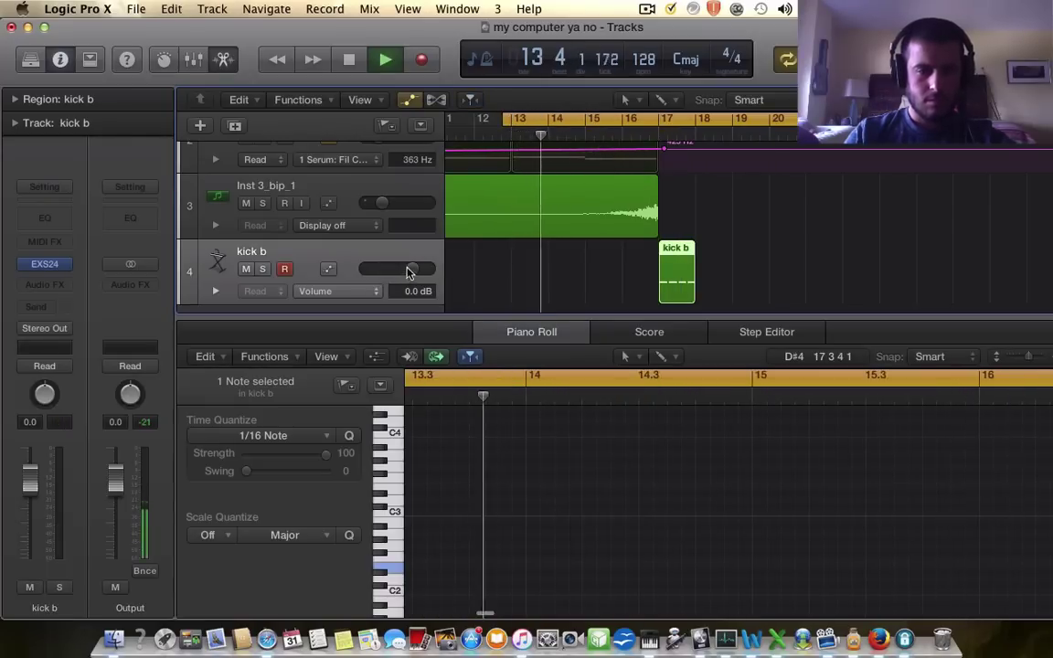
left_click_drag(410, 267, 419, 267)
left_click_drag(534, 315, 523, 503)
key("super+Right")
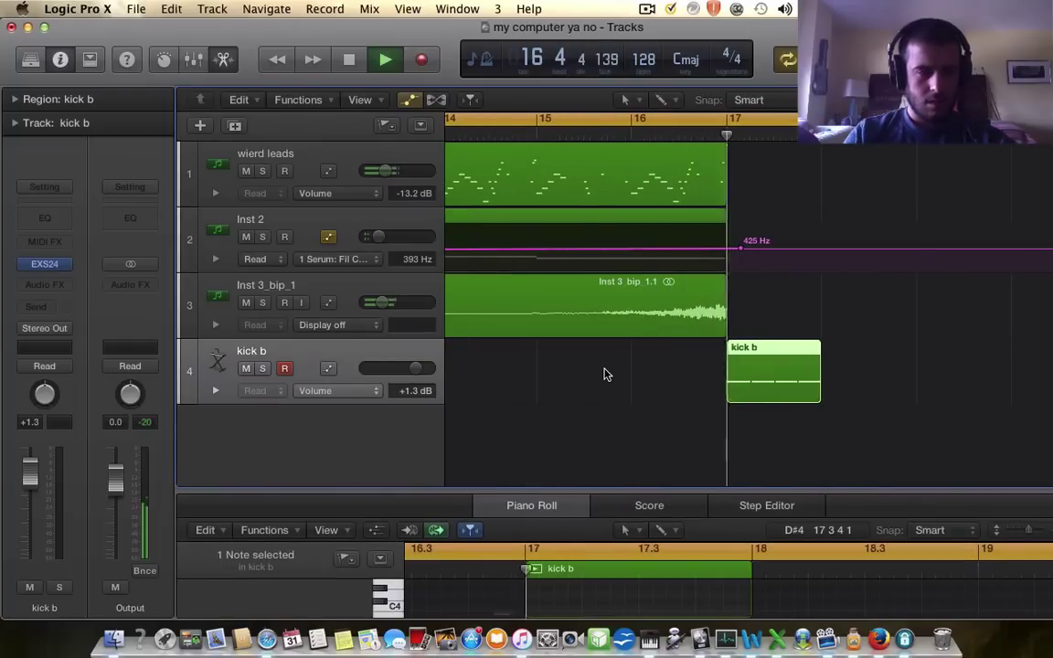
key("space")
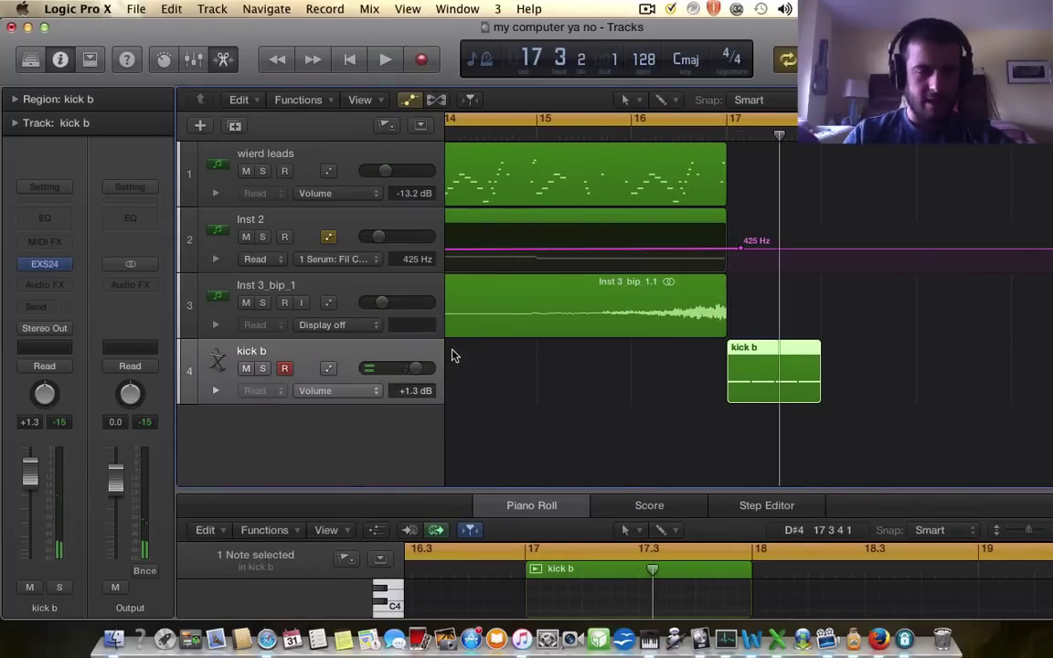
Step: Redraw the first frame of Inst 4's Serum oscillator A wavetable as a square wave and enable the MG Low 12 filter
key("v")
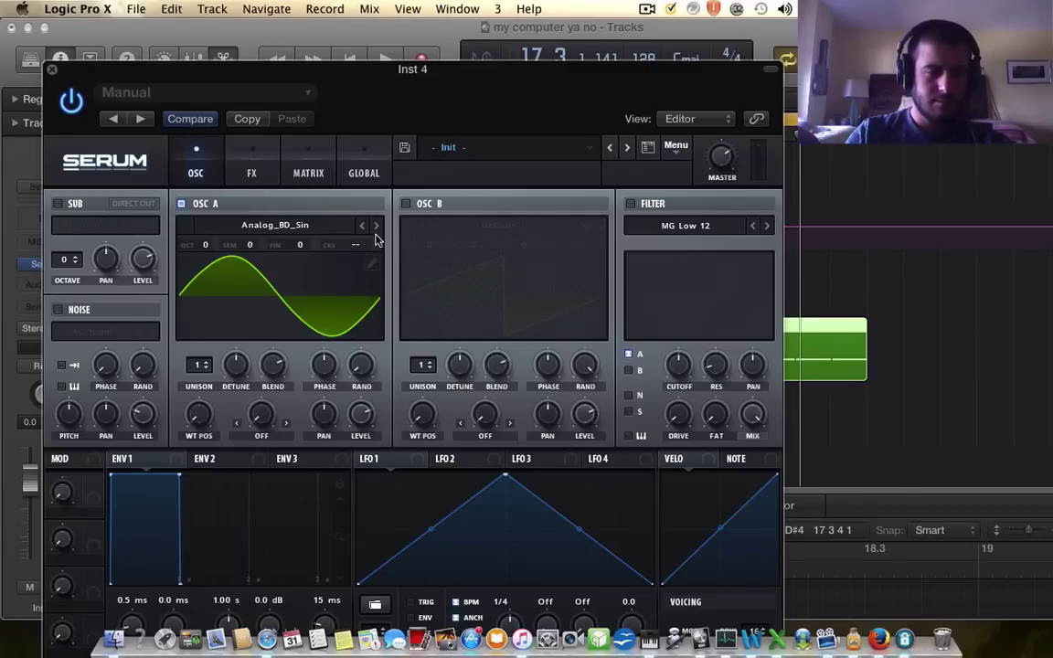
left_click(372, 263)
left_click_drag(134, 329, 350, 329)
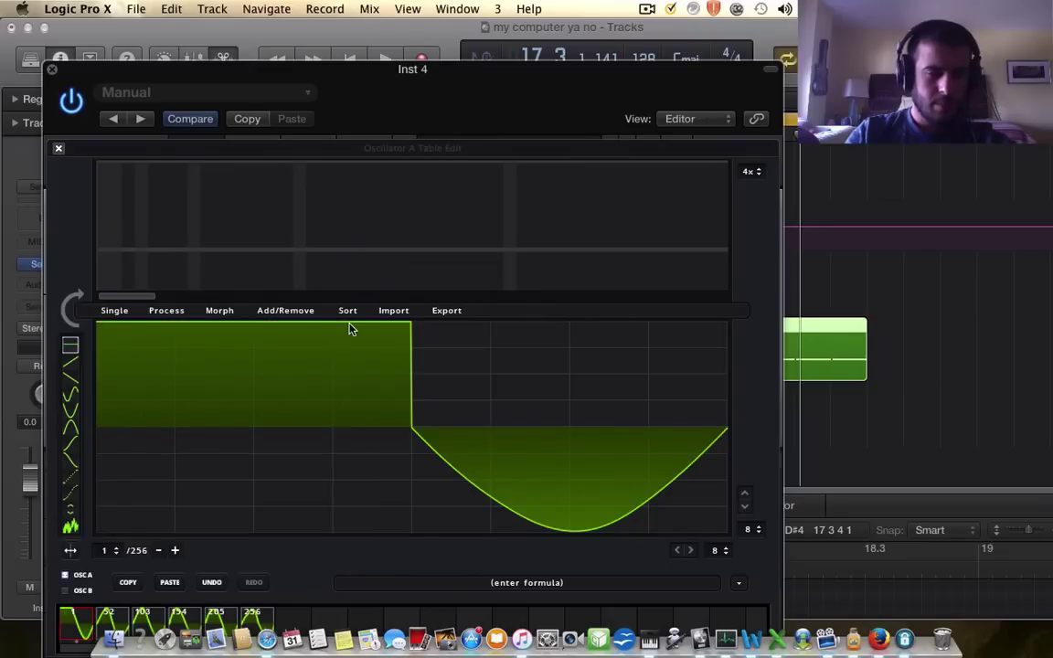
left_click_drag(416, 529, 766, 546)
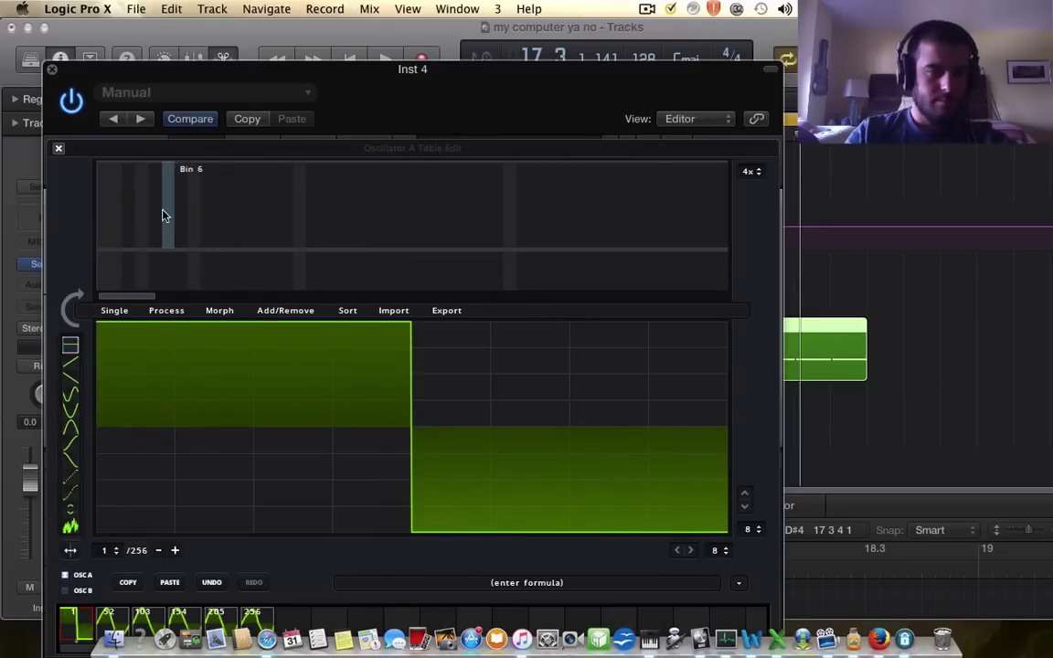
left_click(59, 149)
left_click(630, 204)
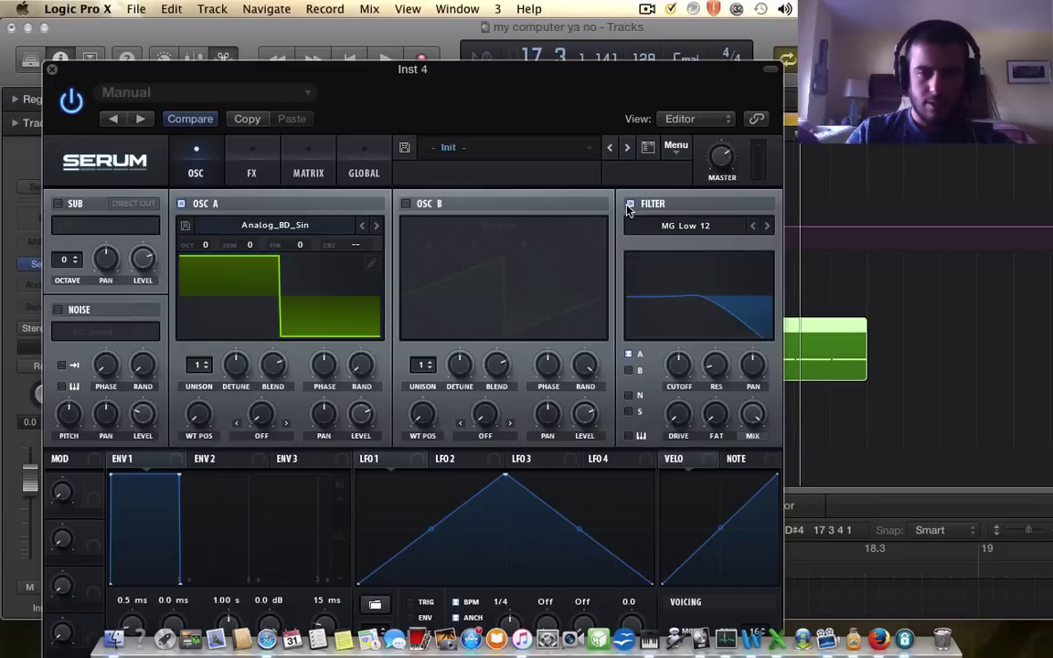
Step: Enable Serum's distortion effect on Inst 4 in Downsample mode with 17% drive and close the plug-in
left_click(253, 173)
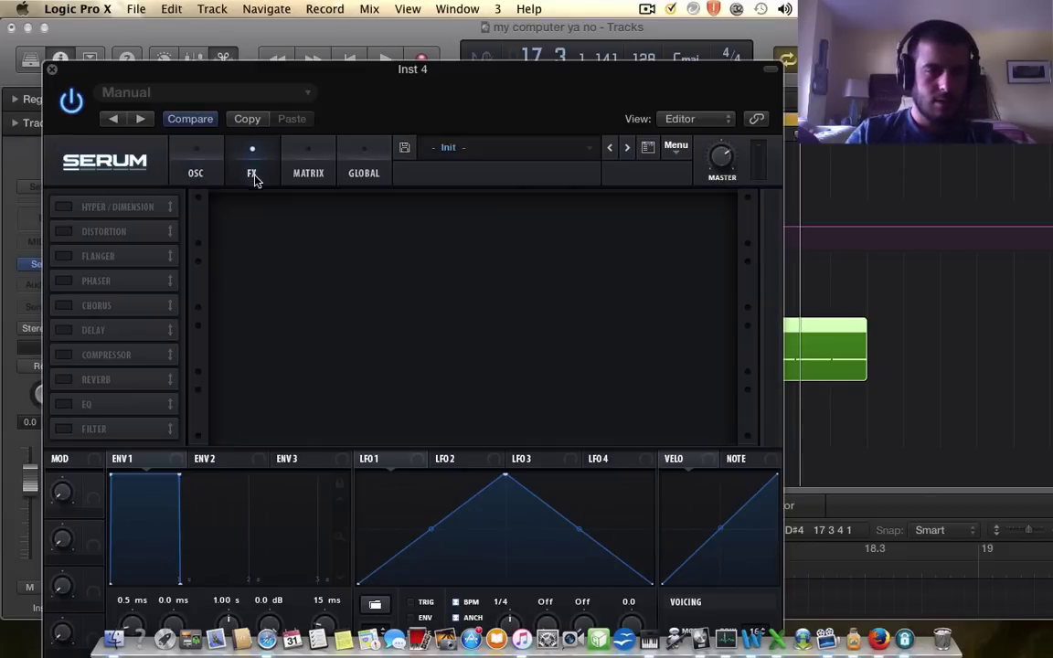
left_click(64, 232)
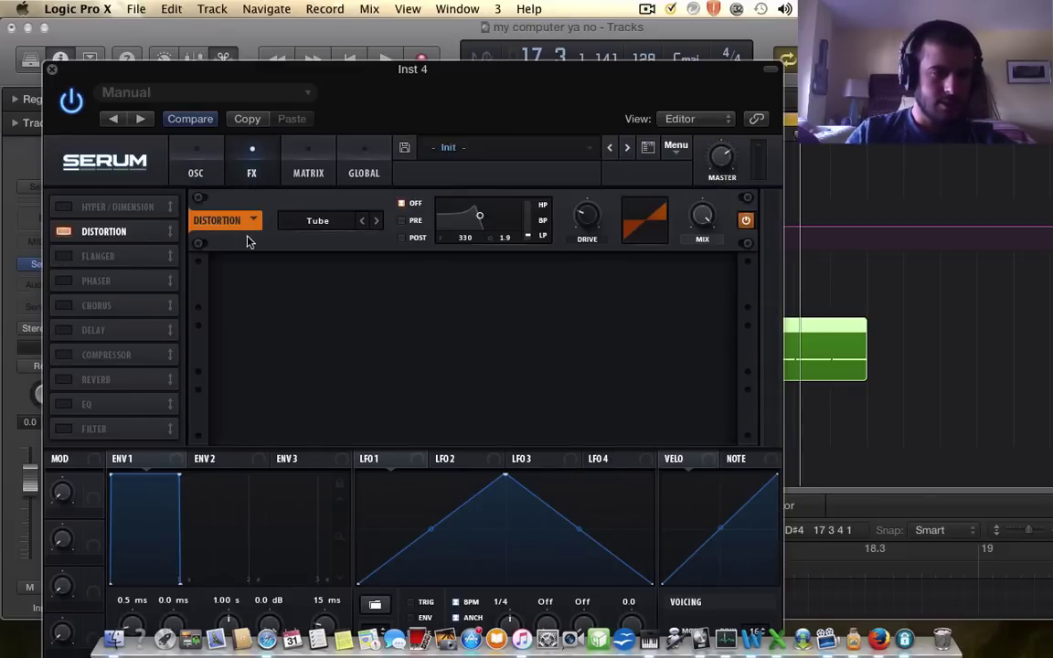
left_click(378, 221)
left_click(377, 221)
left_click(377, 221)
left_click(377, 221)
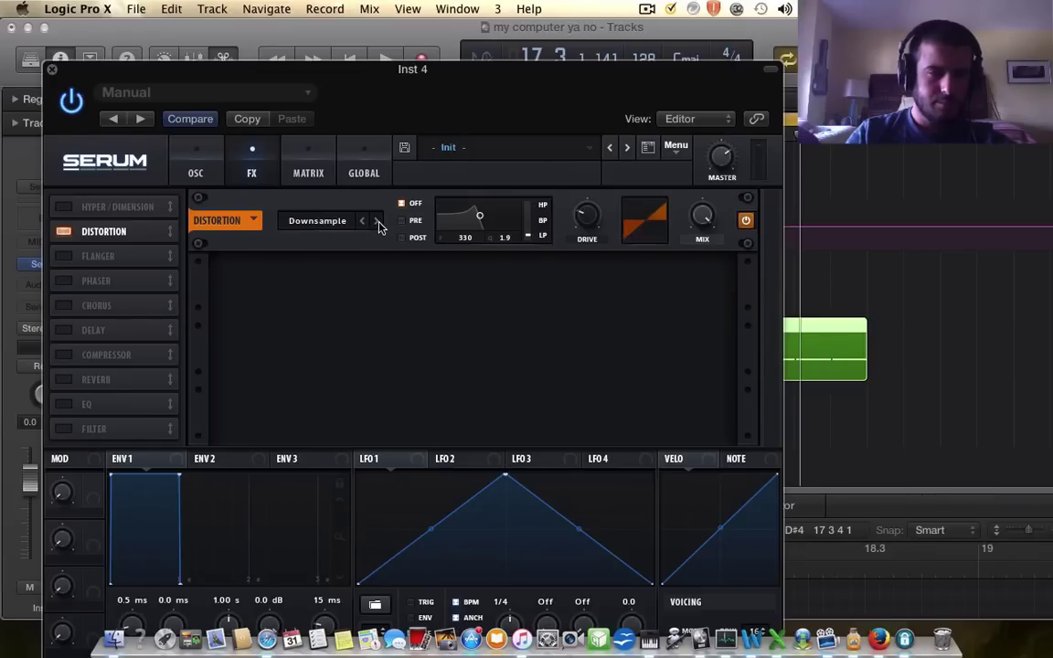
mouse_move(591, 231)
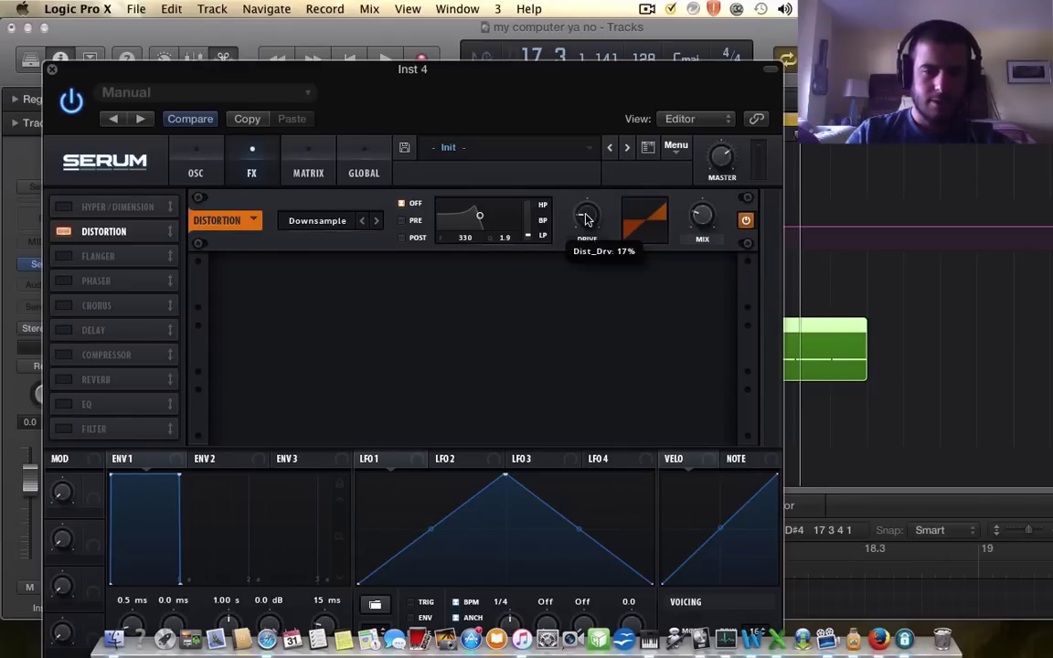
left_click(51, 68)
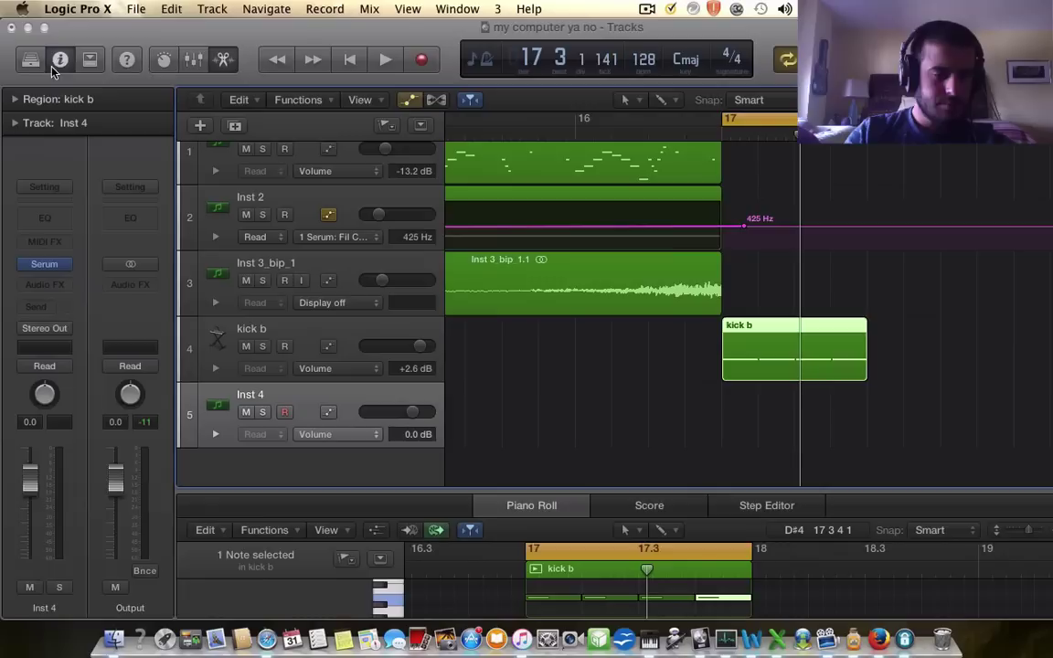
Step: Create an empty one-bar MIDI region at bar 17 on the Inst 4 track and audition C2 in an enlarged Piano Roll
double_click(746, 439)
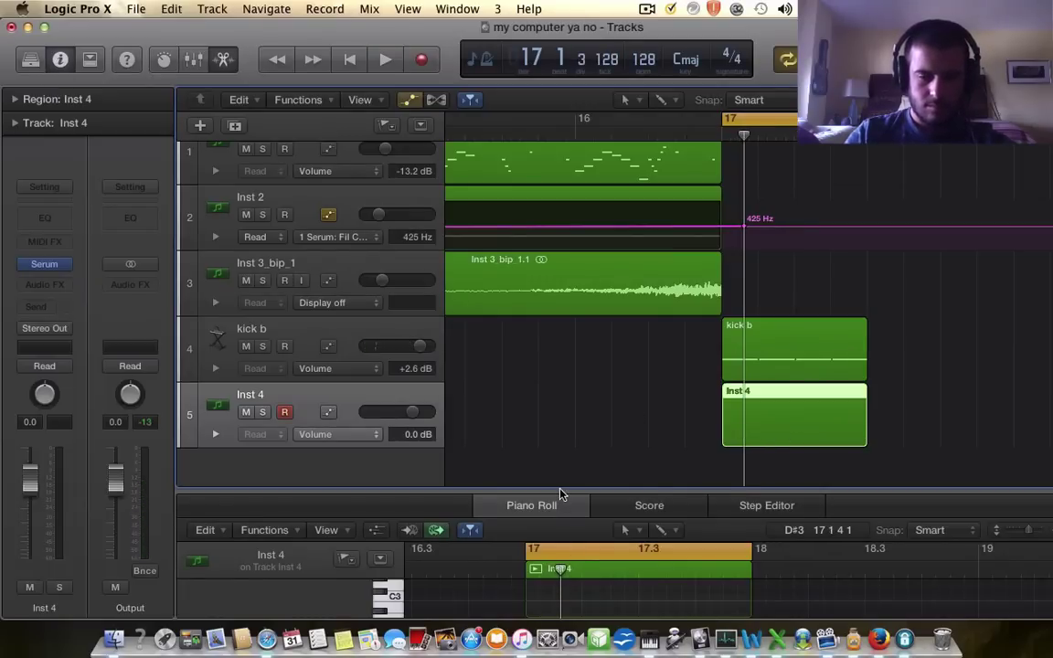
left_click_drag(561, 494, 579, 386)
left_click(402, 568)
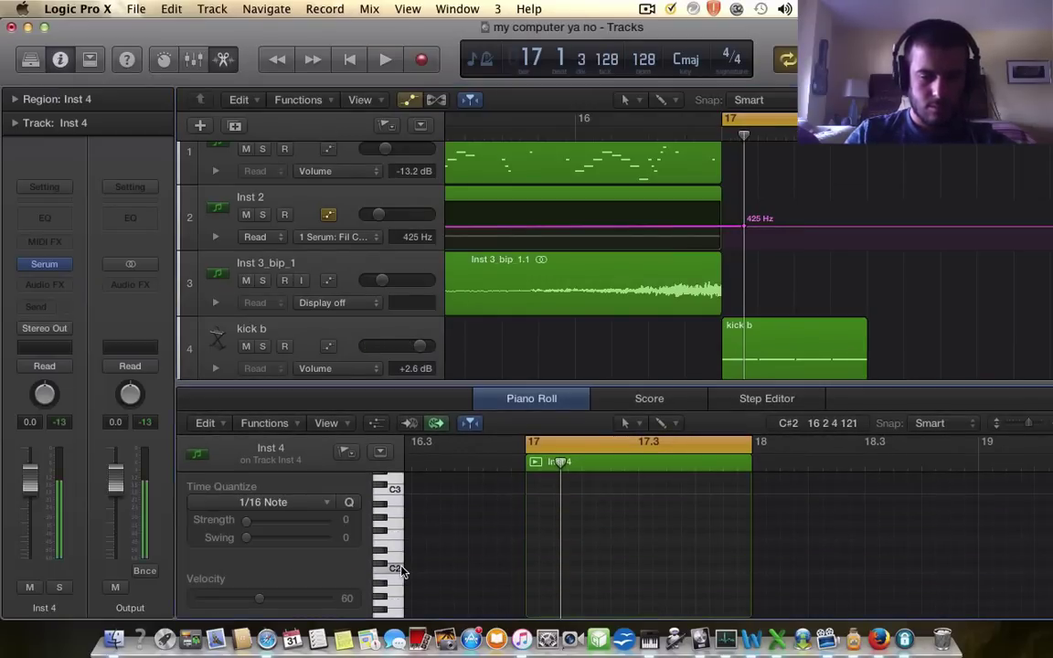
scroll(402, 567, "down", 2)
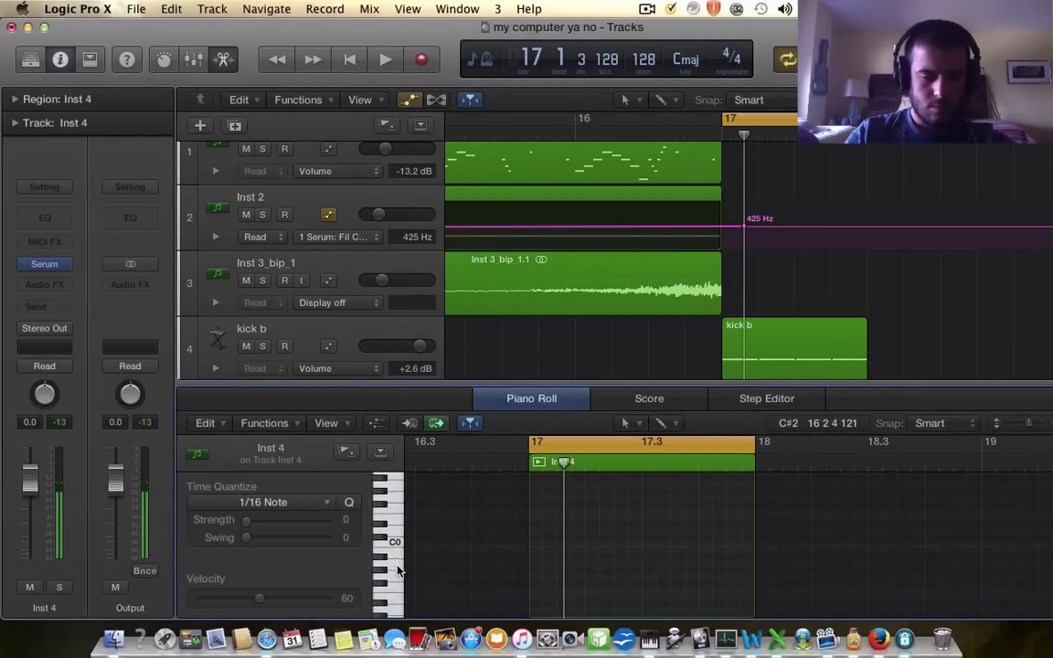
Step: Add a one-beat C0 note at the start of bar 17 in the Inst 4 region
scroll(398, 566, "down", 4)
left_click(395, 546)
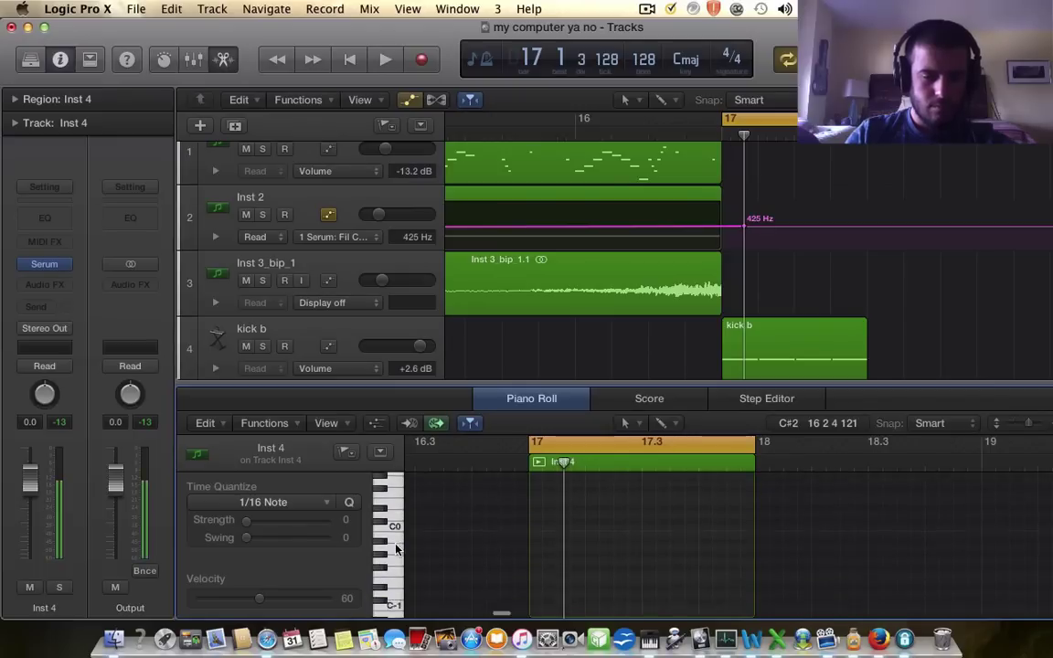
left_click(539, 543, "super")
key("super+Right")
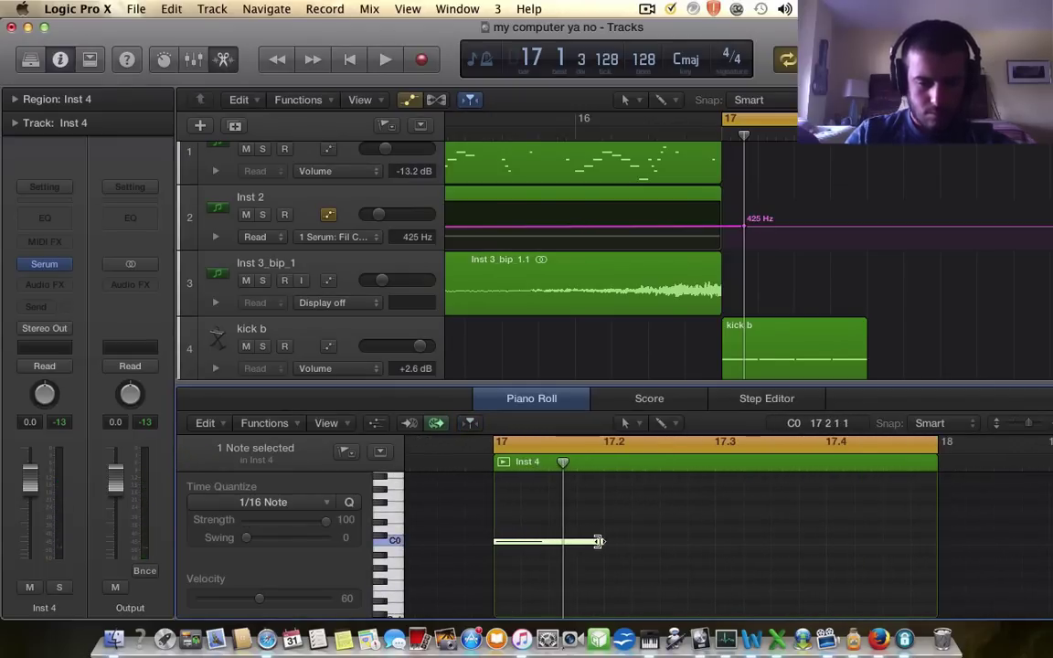
Step: Lower the Inst 4 track's volume to -2.4 dB
scroll(512, 276, "down", 2)
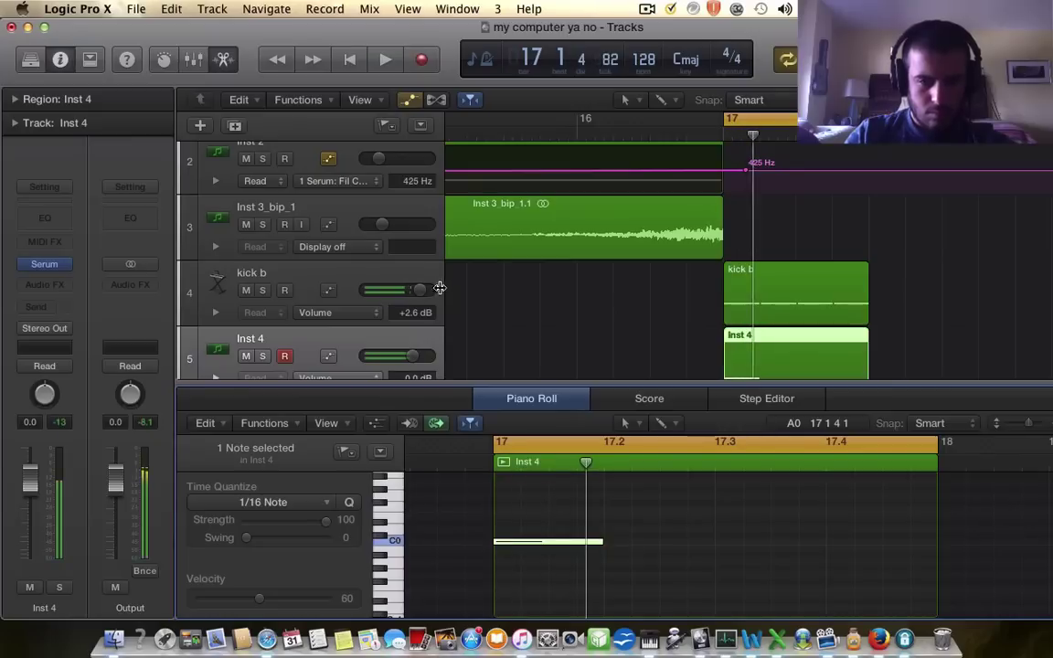
left_click_drag(411, 356, 398, 356)
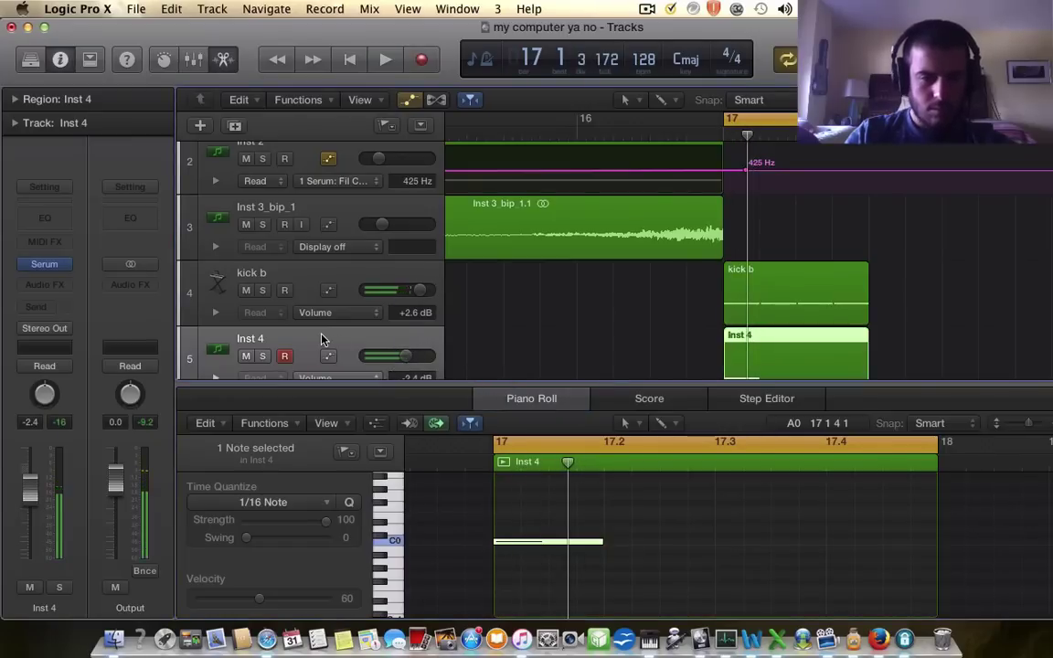
scroll(289, 300, "down", 2)
mouse_move(54, 263)
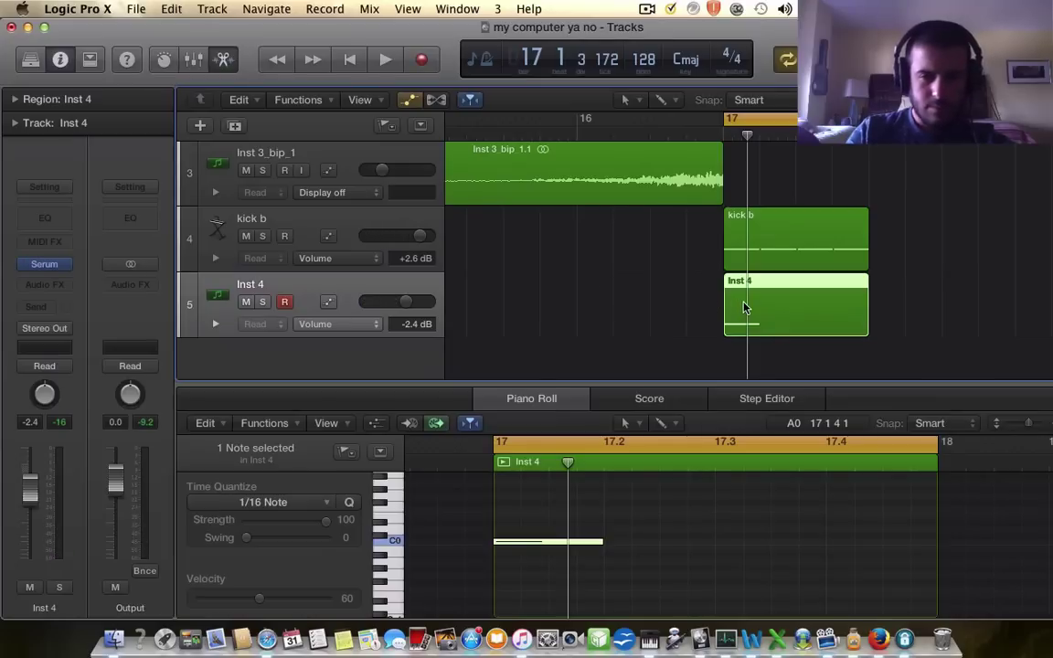
key("super+Right")
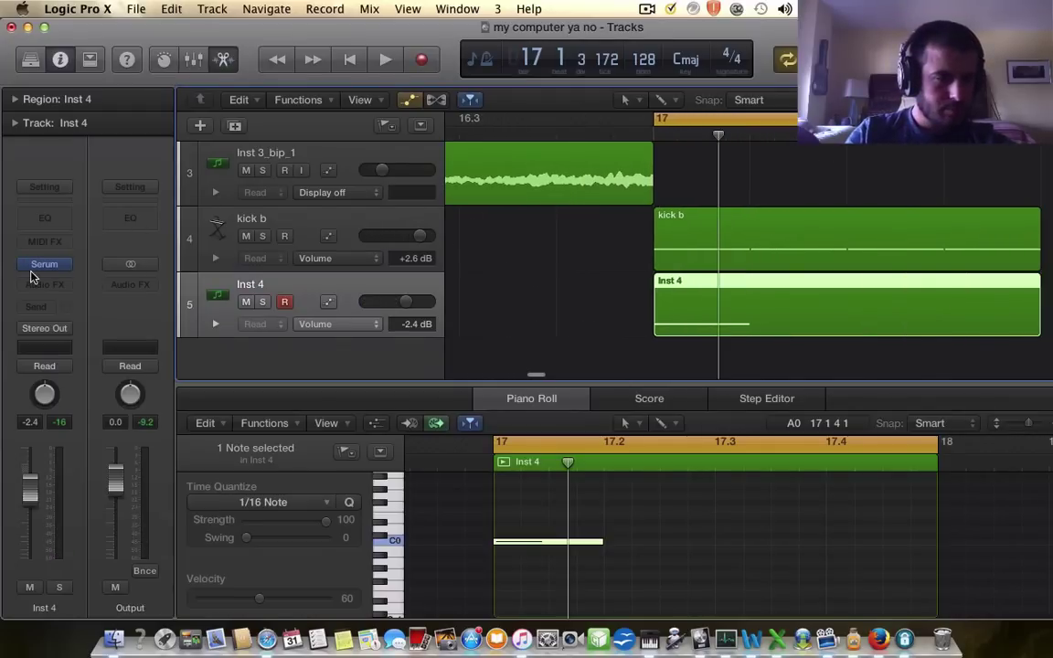
left_click(52, 284)
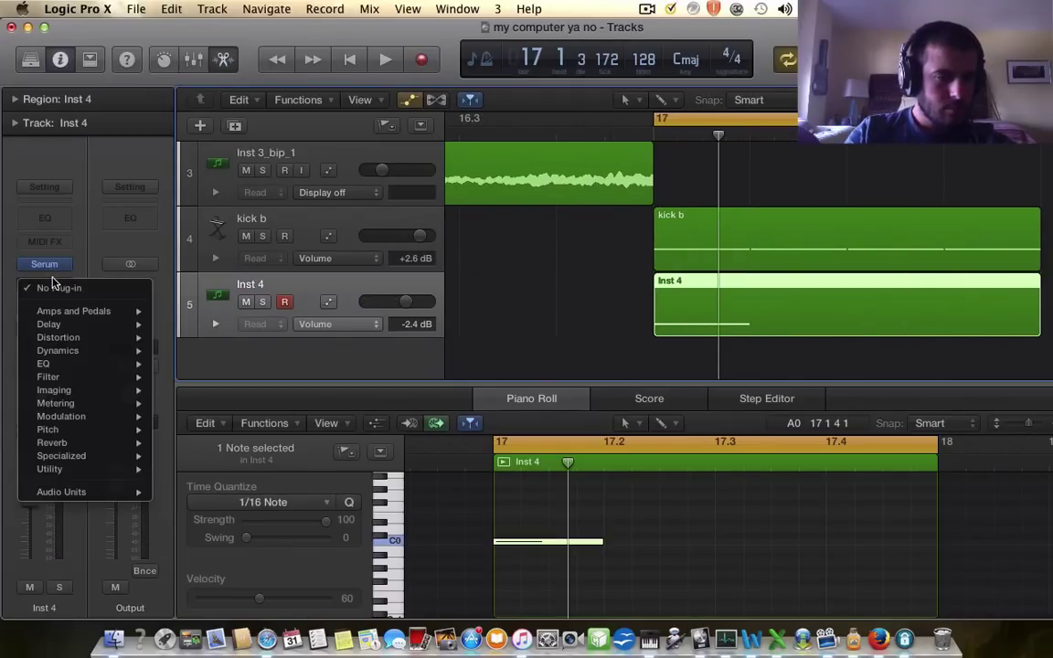
left_click(439, 277)
left_click(329, 223)
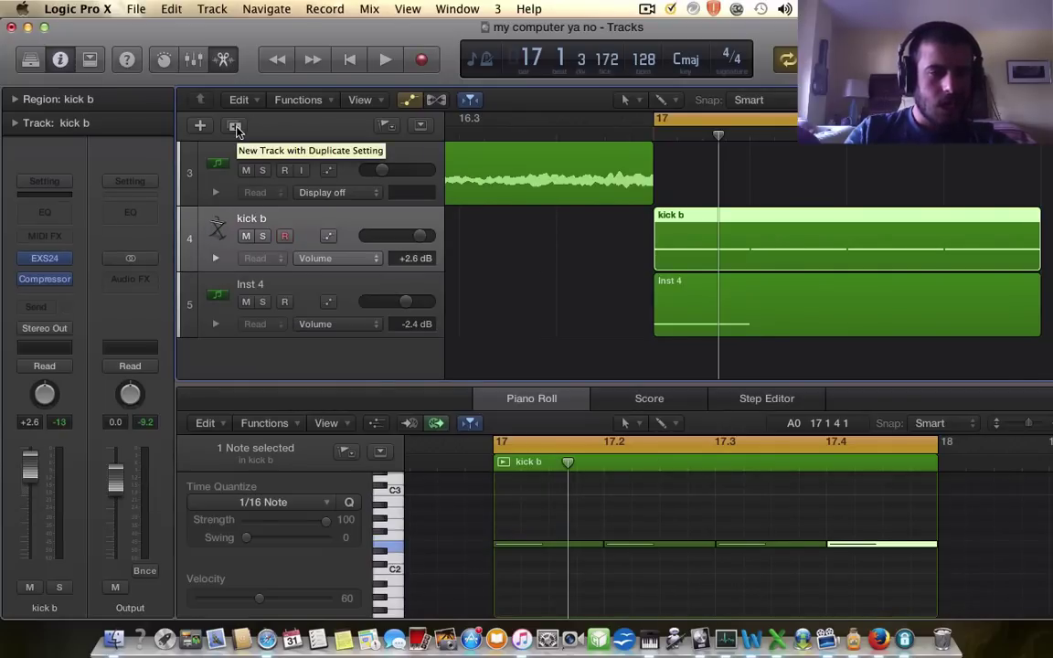
left_click(337, 279)
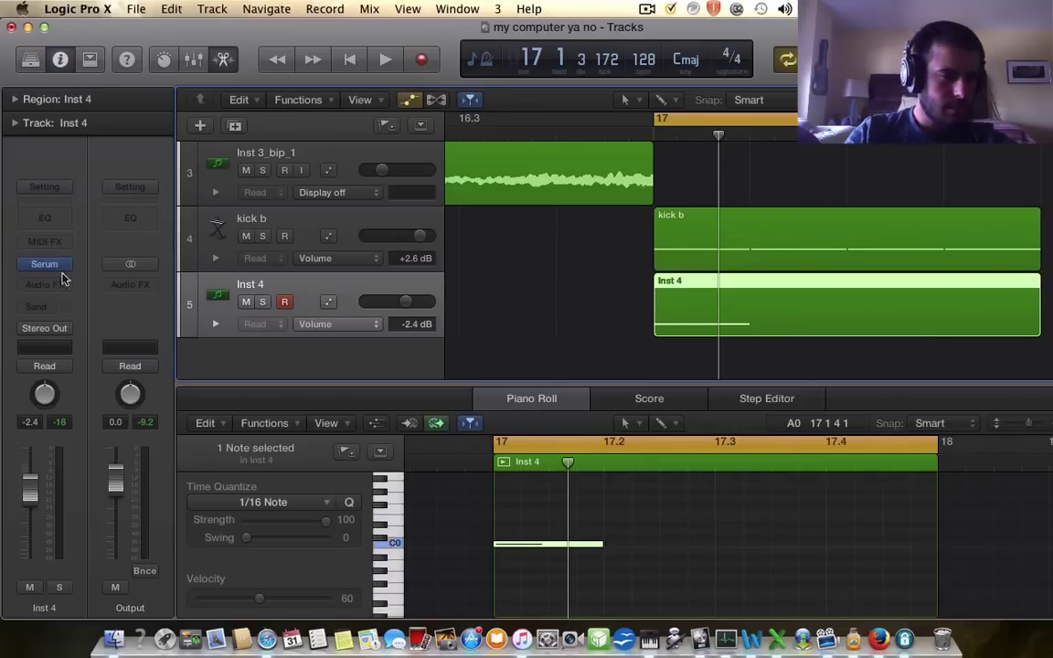
left_click(44, 282)
mouse_move(83, 352)
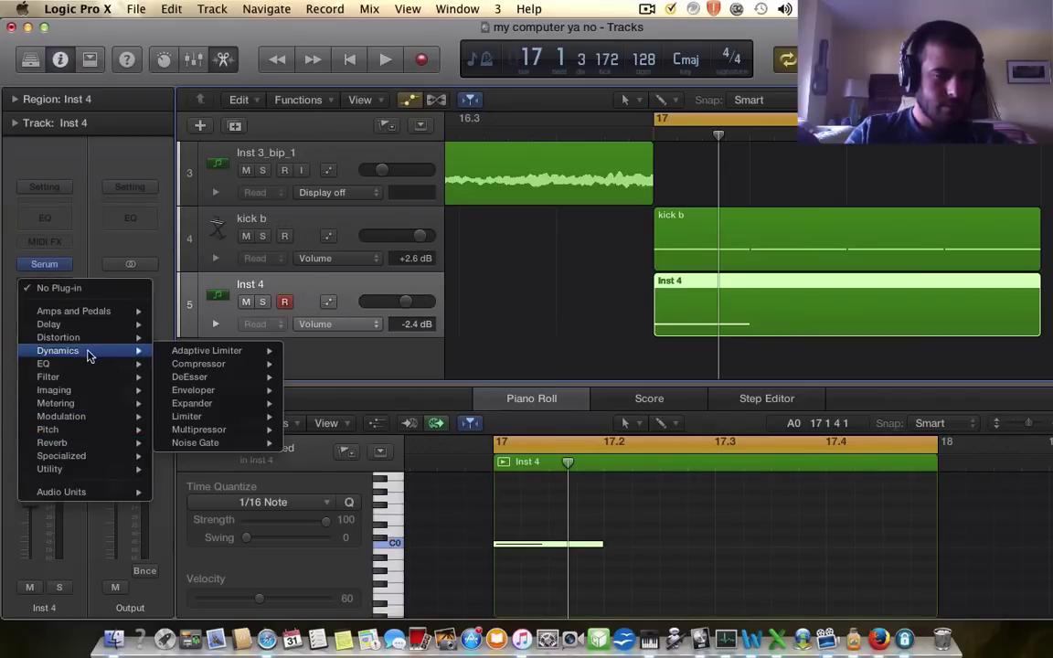
mouse_move(101, 500)
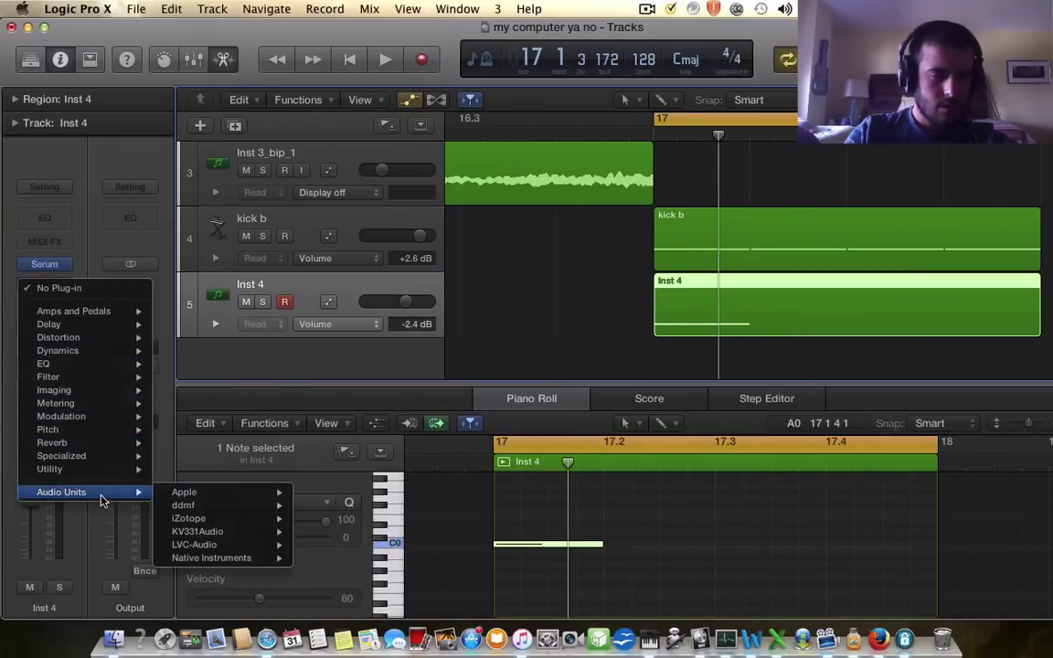
mouse_move(211, 557)
mouse_move(411, 566)
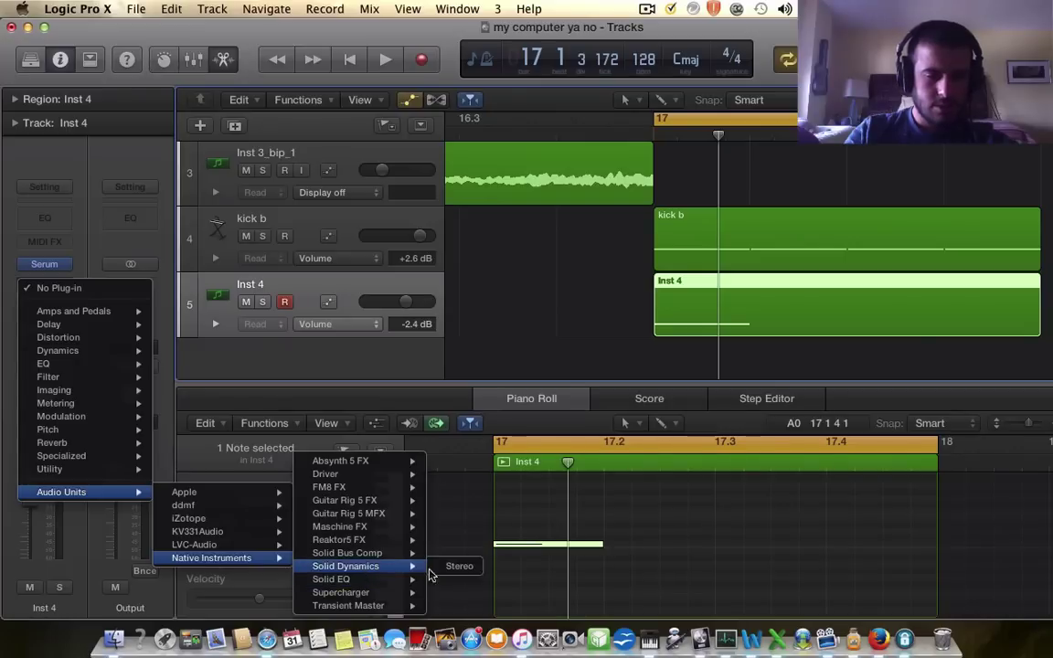
left_click(482, 384)
Step: Send the kick b track to Bus 6 at +6.0 dB and set the Aux 1 channel to No Output
left_click(295, 220)
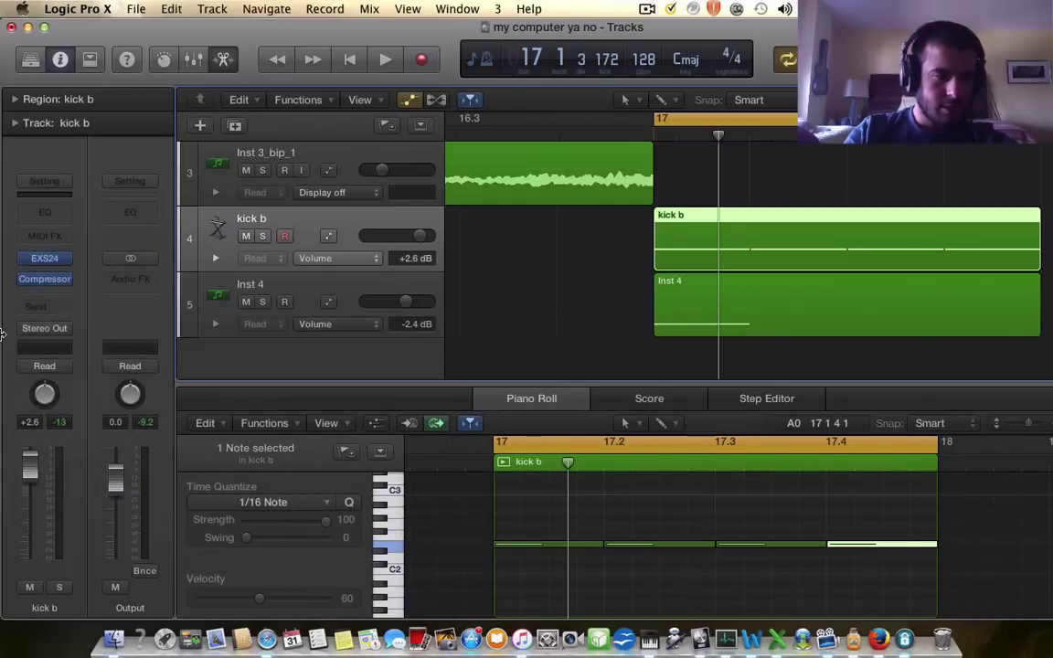
left_click(41, 304)
left_click(41, 304)
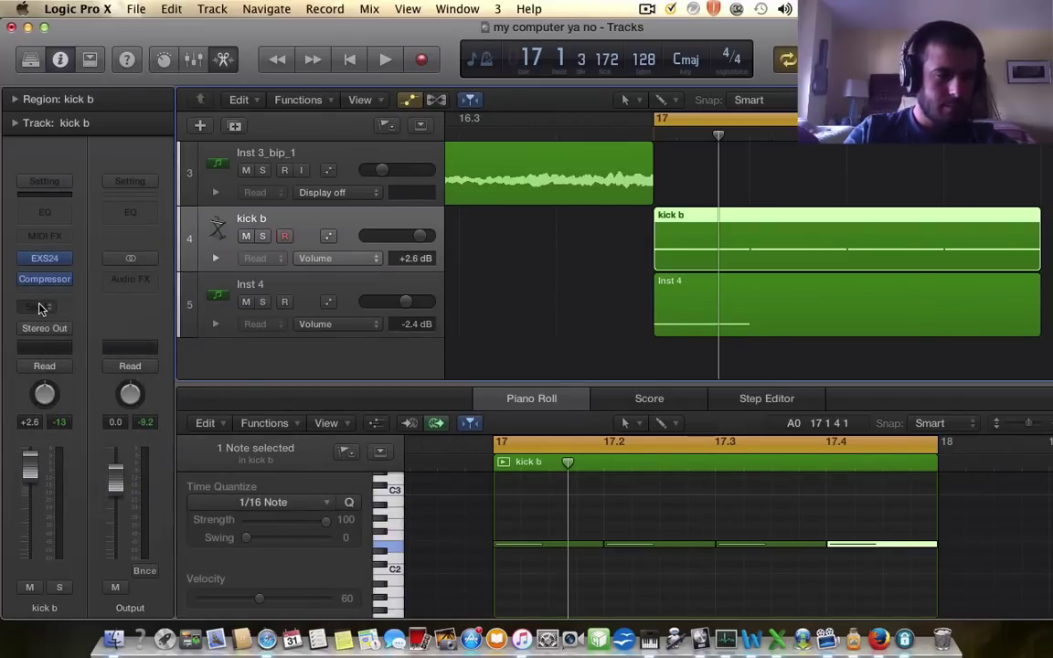
left_click(42, 306)
mouse_move(66, 395)
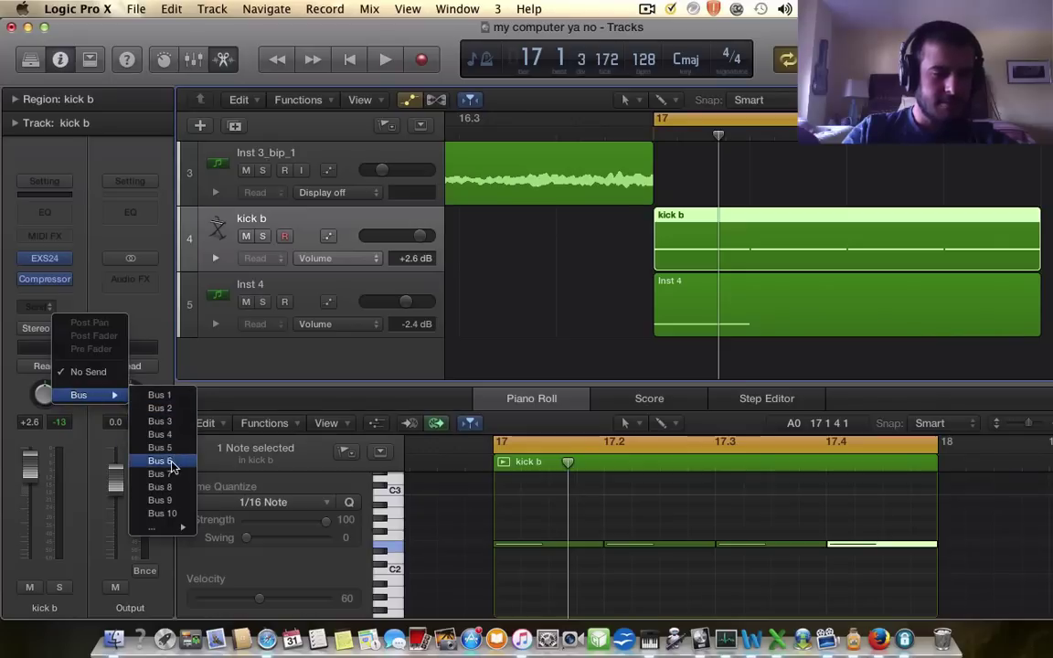
left_click(146, 422)
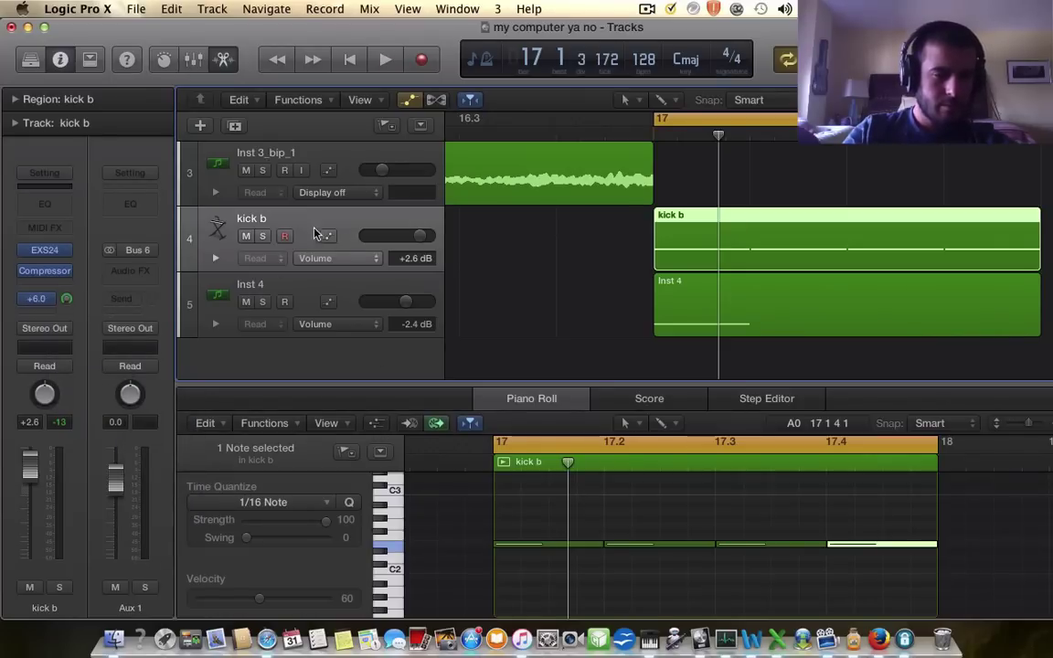
left_click(130, 328)
left_click(117, 347)
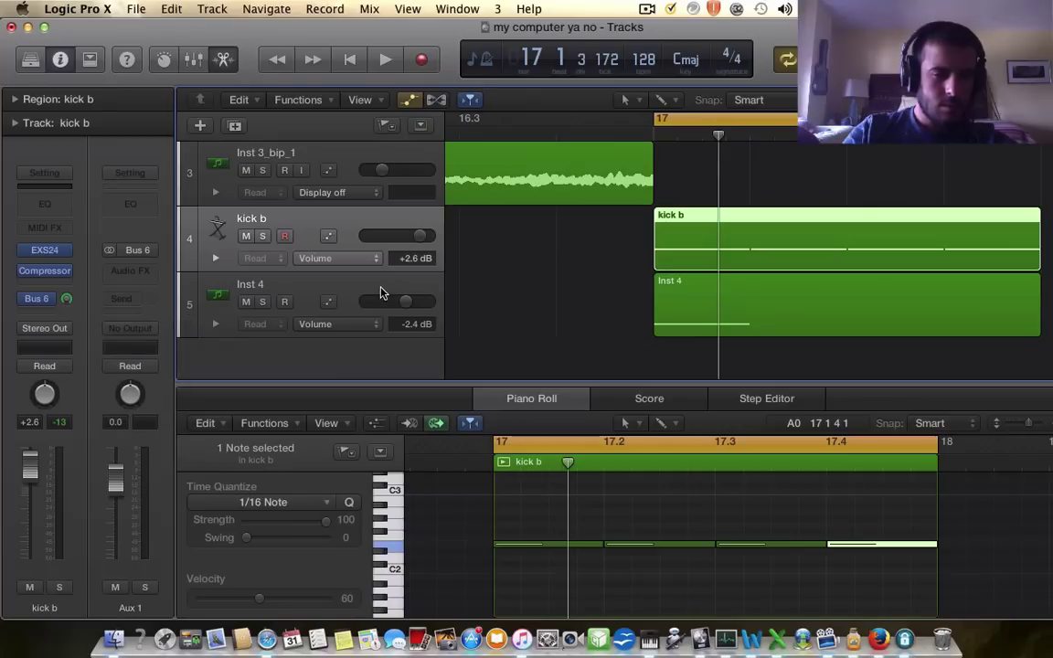
Step: Insert the stereo Native Instruments Solid Dynamics plug-in on Inst 4 and set its side chain to Bus 6
left_click(295, 288)
left_click(38, 285)
mouse_move(78, 494)
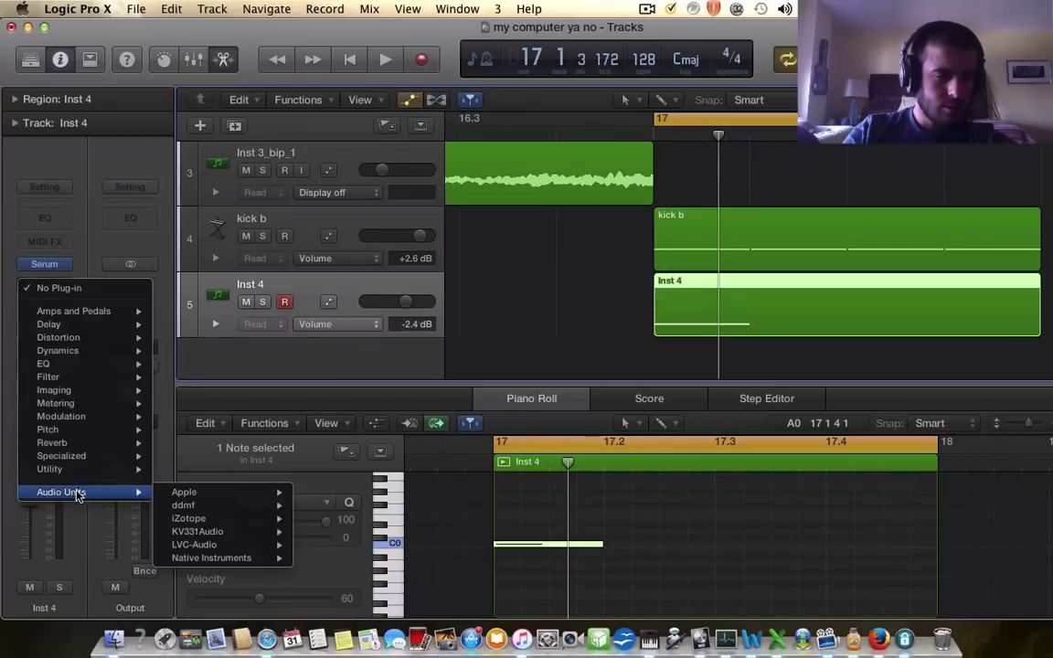
mouse_move(220, 557)
mouse_move(366, 566)
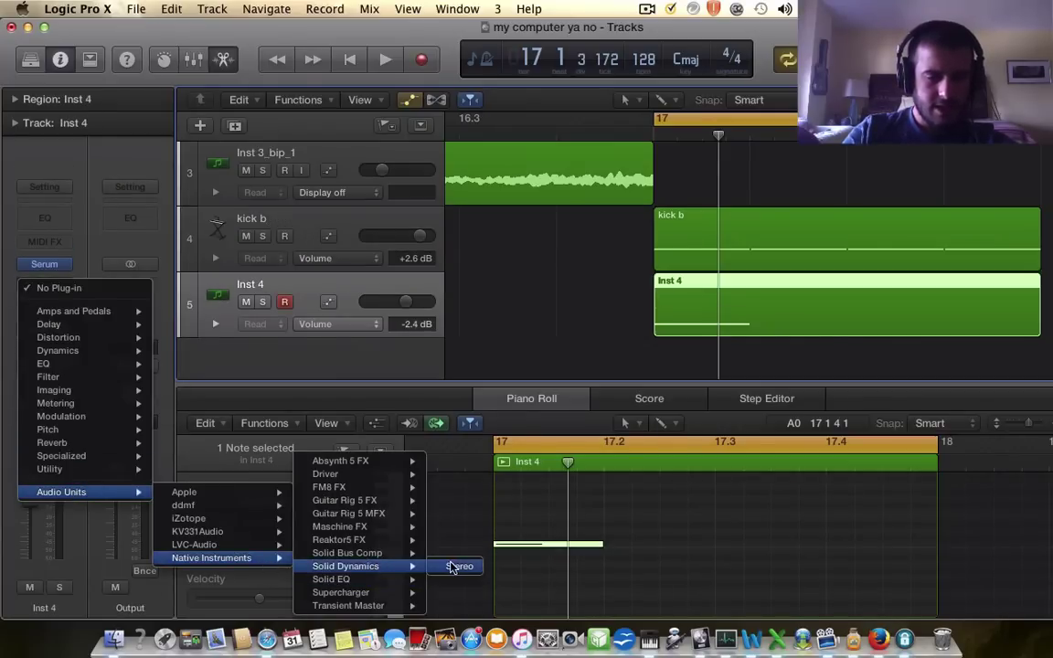
left_click(453, 564)
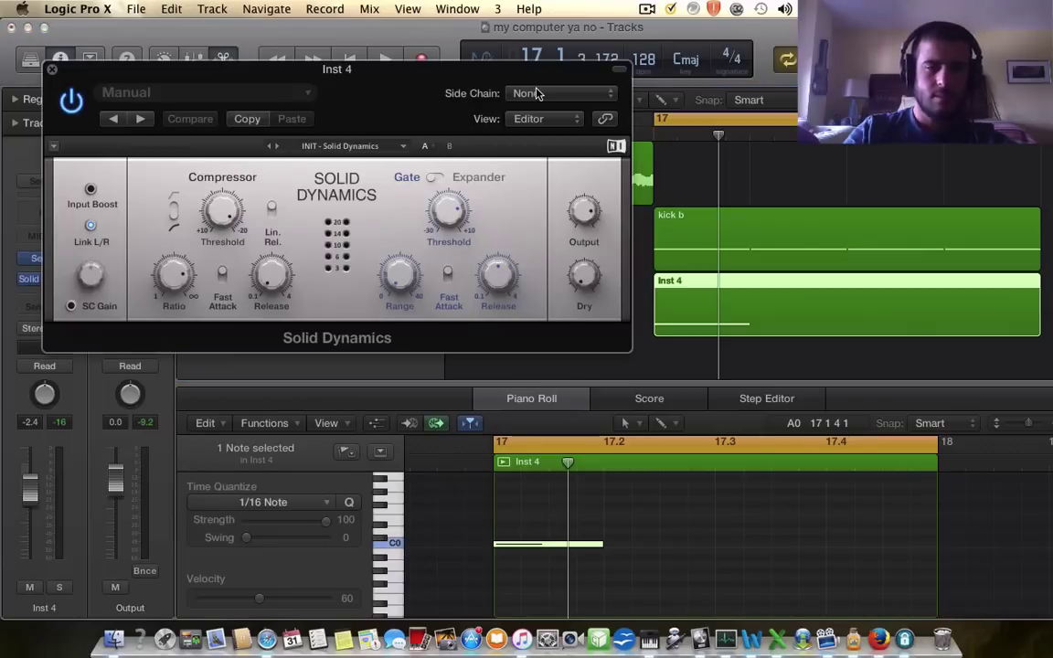
left_click(548, 93)
left_click(528, 182)
Step: During playback, enable the compressor's Fast Attack and SC Gain in Solid Dynamics and lower Inst 4's volume to -12.4 dB
key("space")
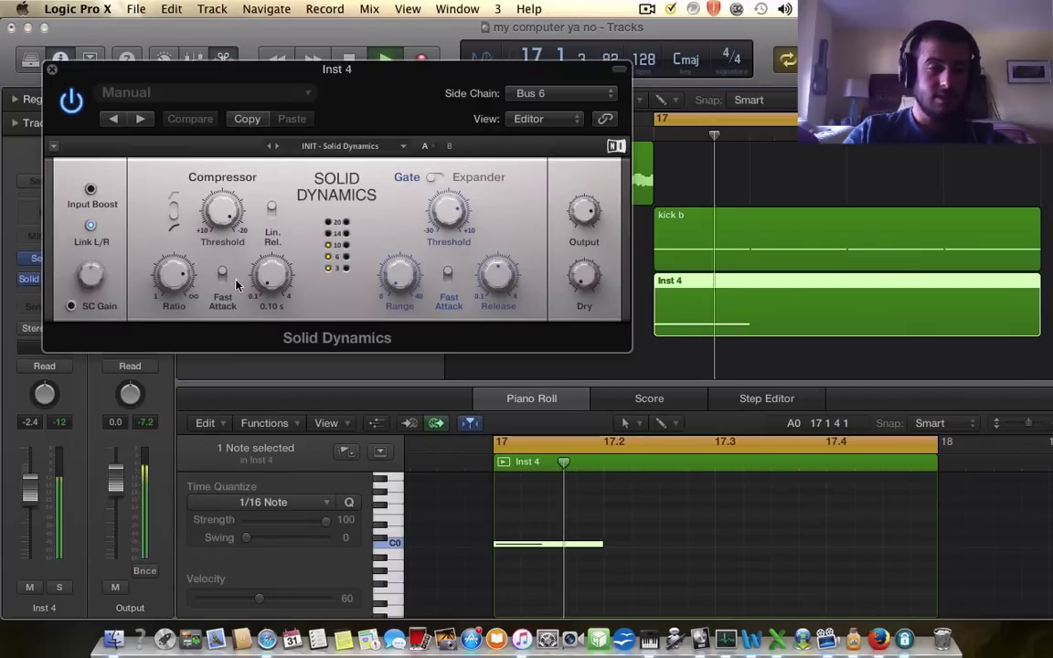
left_click(220, 277)
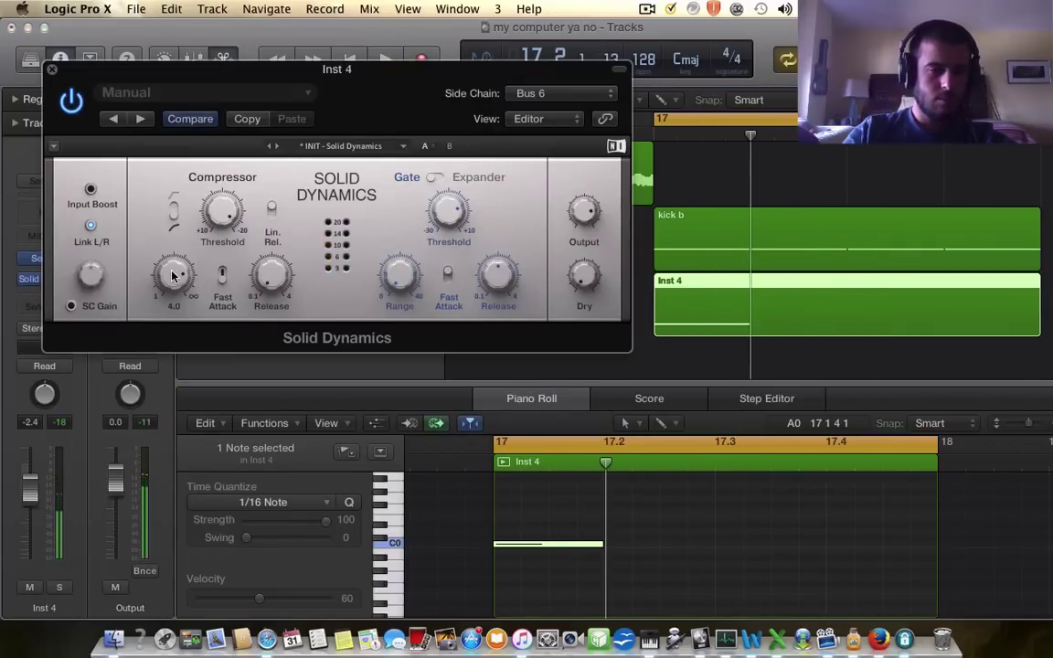
left_click(72, 307)
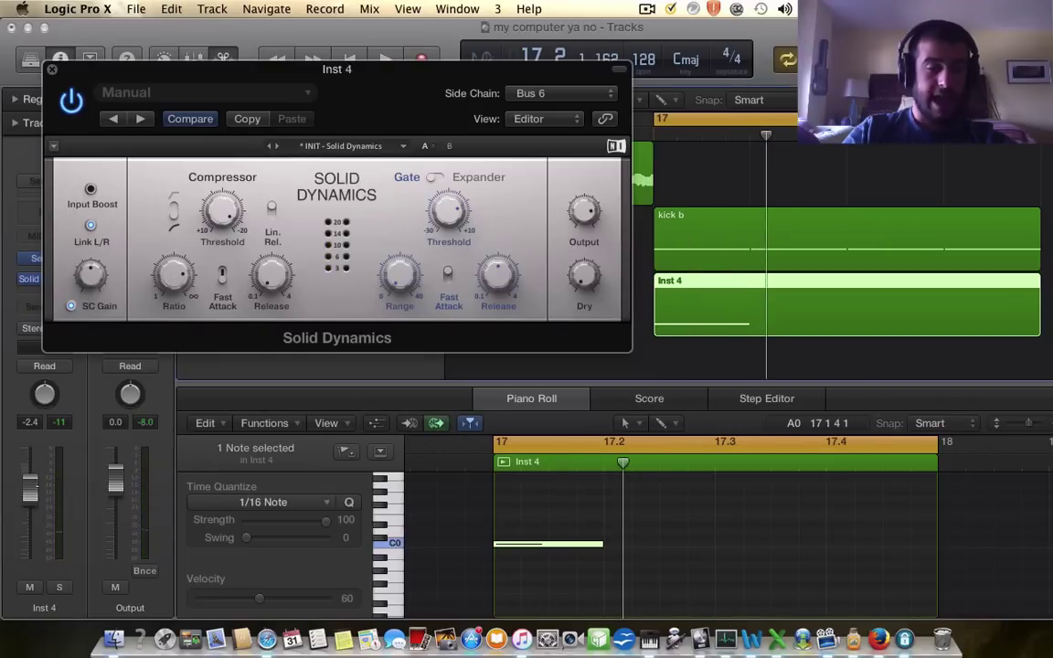
left_click_drag(31, 491, 37, 535)
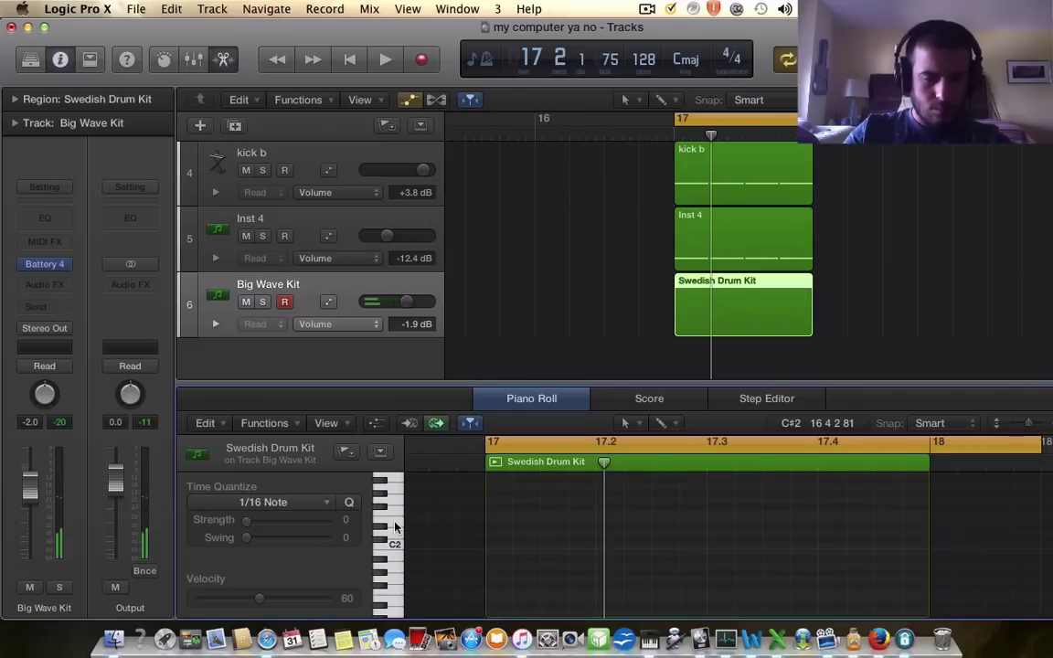
Step: Add a one-beat note at 17 1 3 in the Swedish Drum Kit region and raise its pitch to just below C3, auditioning it during playback
scroll(395, 526, "up", 2)
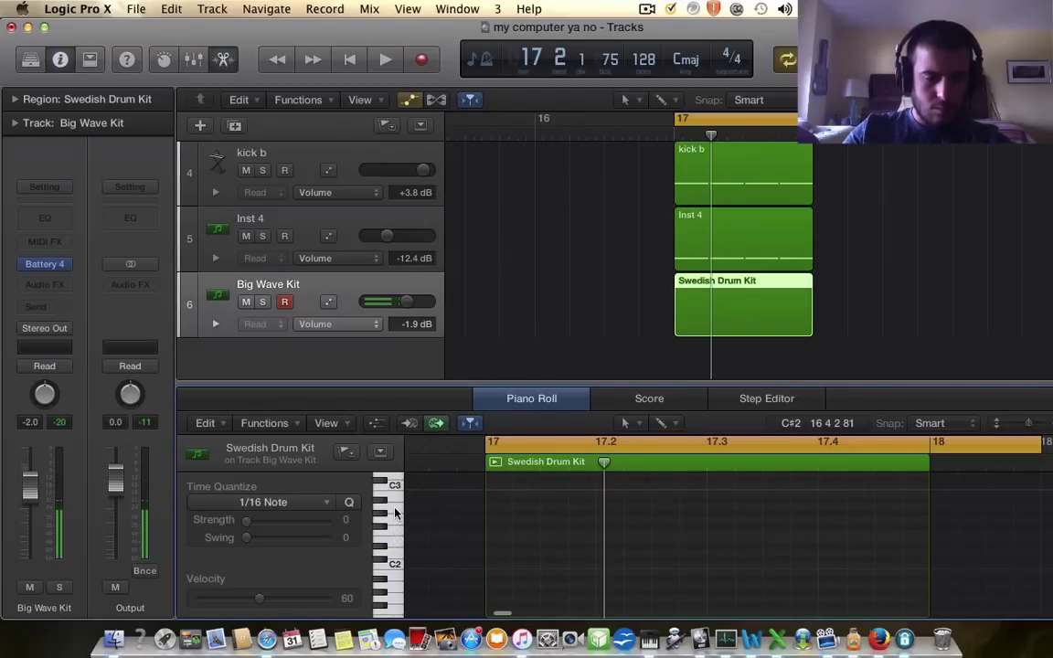
key("space")
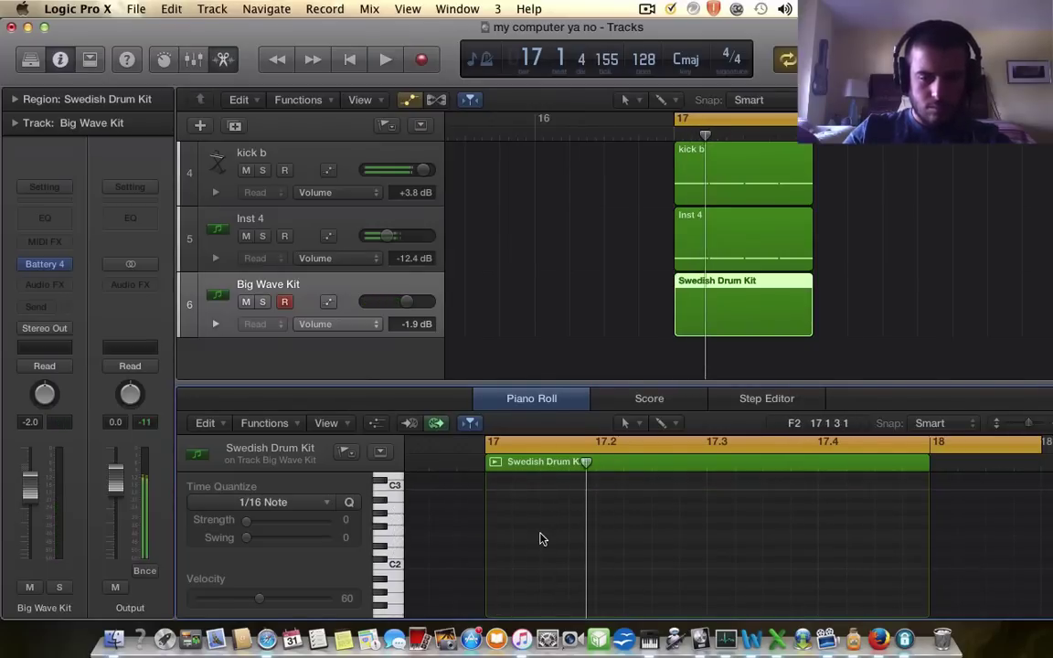
left_click(549, 521)
key("space")
left_click_drag(548, 521, 552, 511)
key("space")
key("space")
left_click(549, 515)
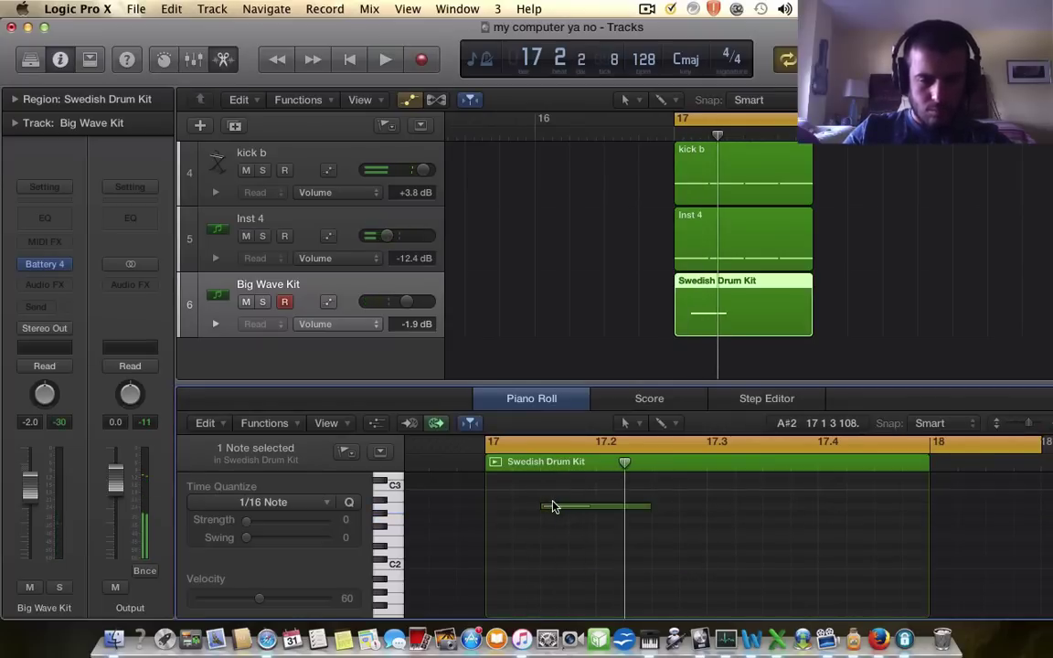
Step: Move the drum note to 17 1 4 and shorten it to a sixteenth note, checking it during playback
left_click_drag(547, 510, 582, 509)
key("space")
key("space")
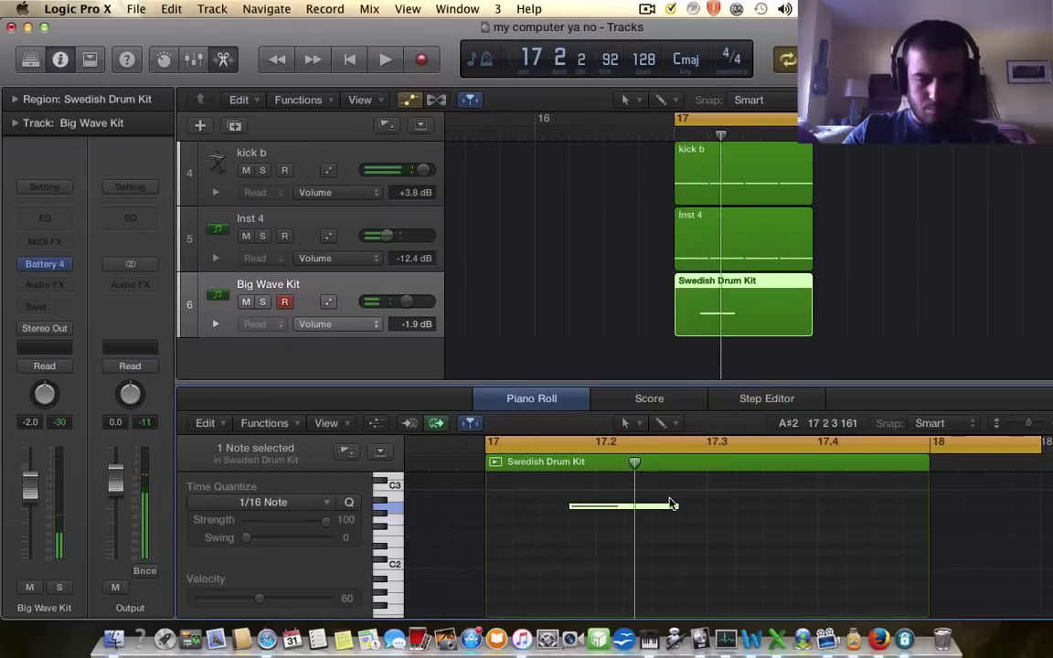
left_click_drag(673, 507, 593, 517)
key("space")
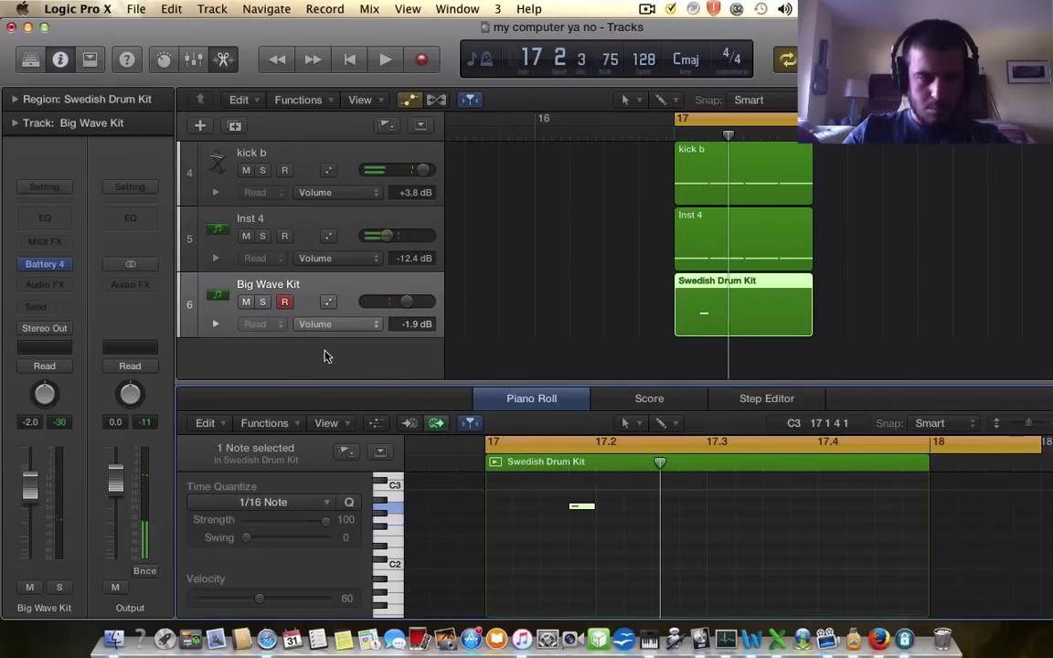
Step: Solo the Big Wave Kit track during playback and open its Battery 4 plug-in with the whole window in view
left_click(264, 303)
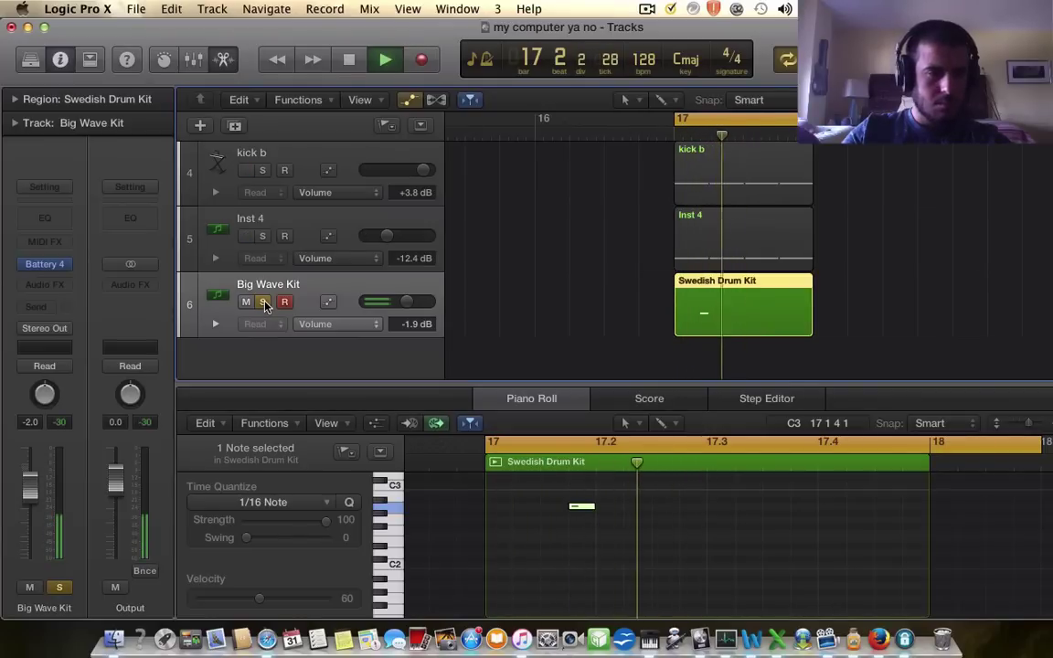
key("space")
left_click(41, 266)
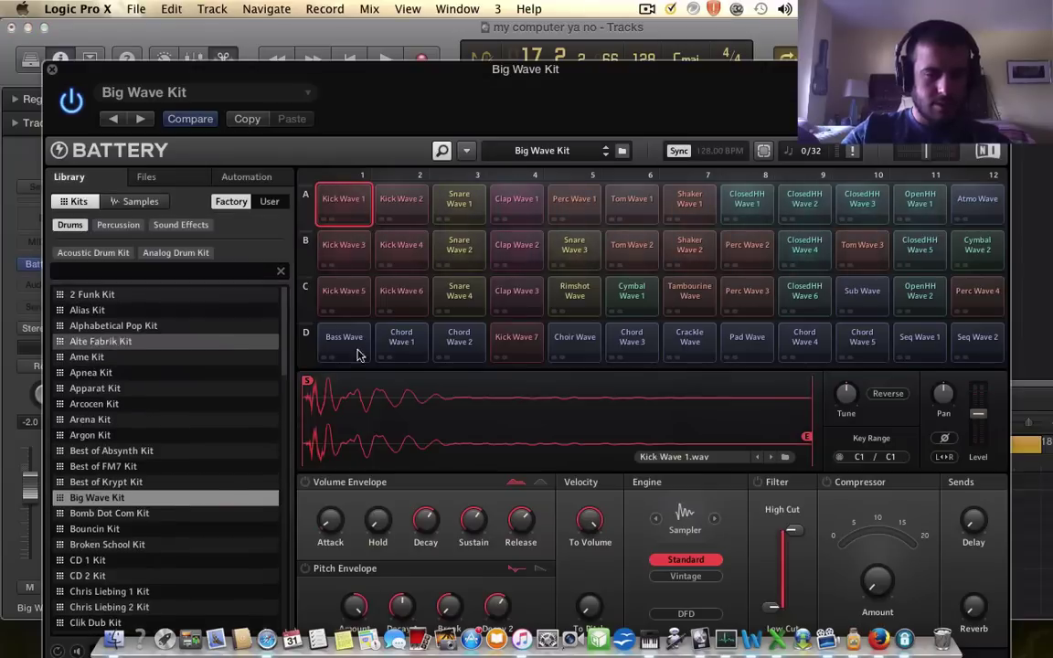
double_click(486, 79)
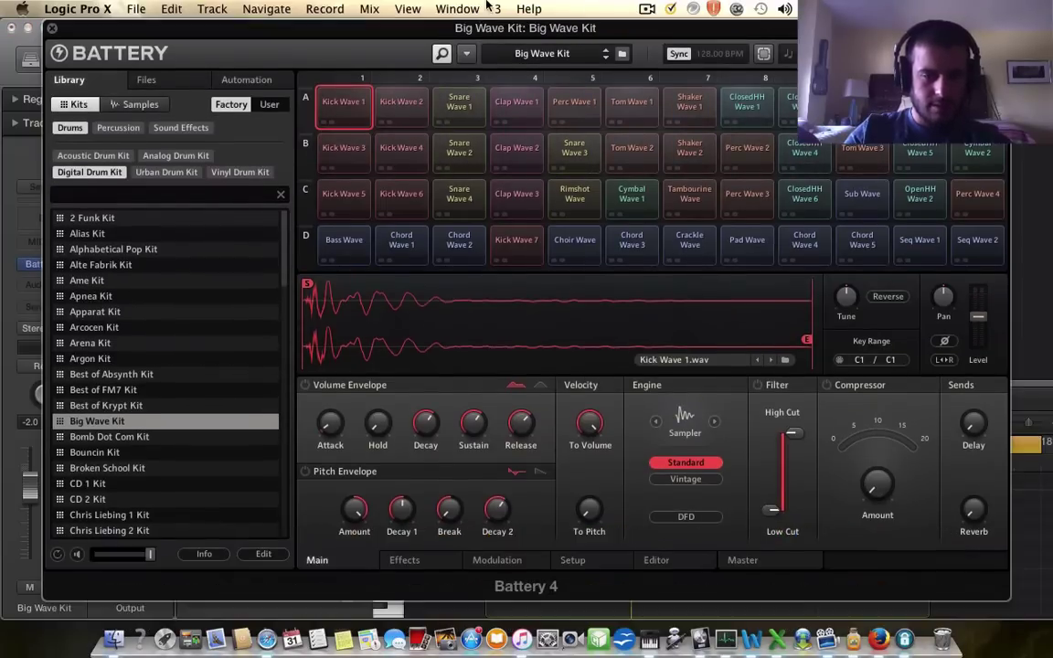
Step: Enable Kick Wave 1's volume envelope with 6.6 s decay and minimum sustain, and pick the Tom Wave 3 cell
left_click(306, 385)
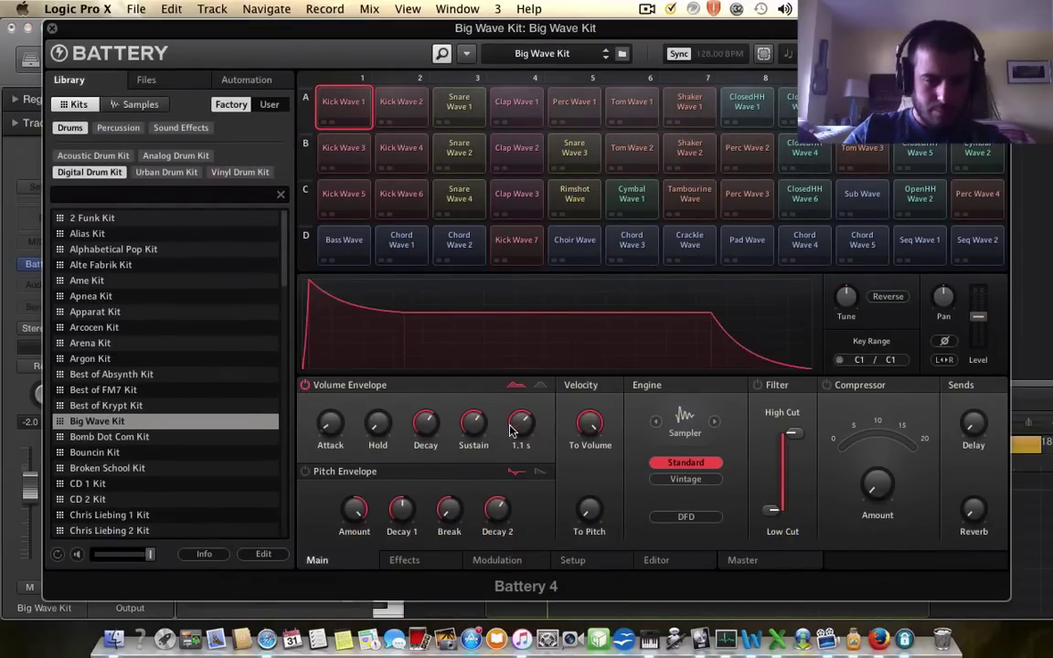
mouse_move(426, 402)
left_mouse_down()
mouse_move(423, 382)
mouse_move(432, 391)
left_mouse_up()
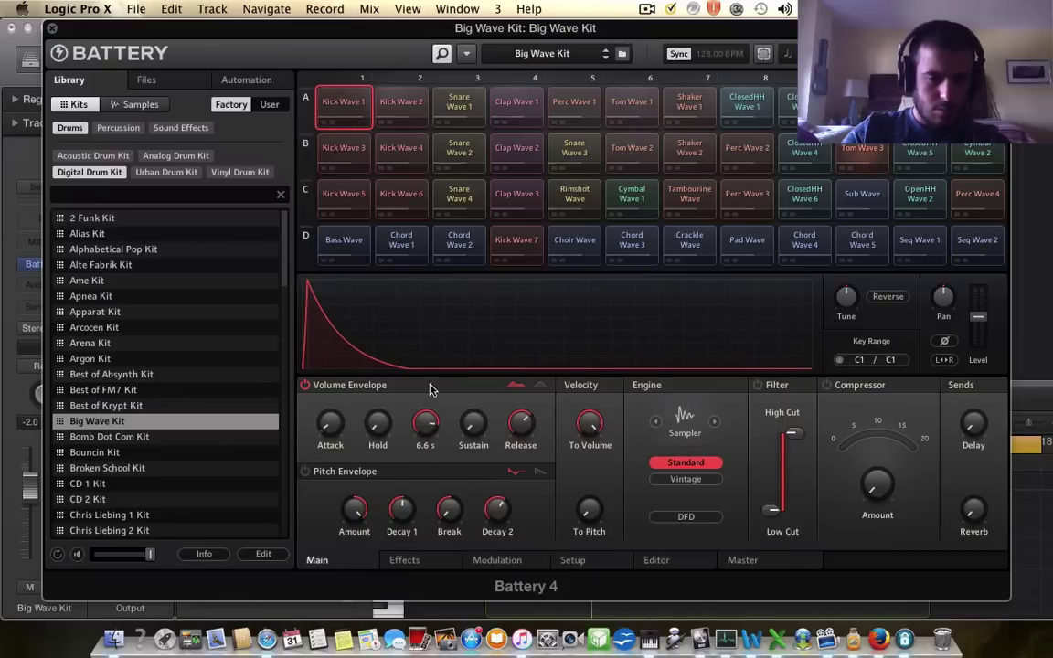
left_click(859, 152)
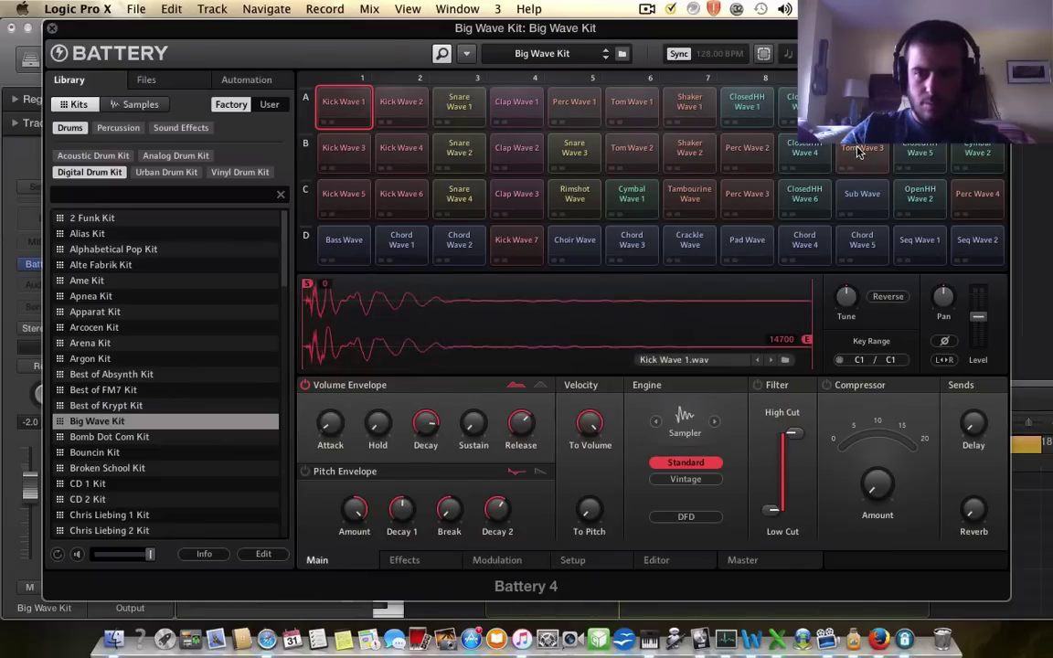
Step: Raise Tom Wave 3's volume envelope decay to maximum, shorten its release to a middle-low setting, and close Battery 4
left_click(473, 418)
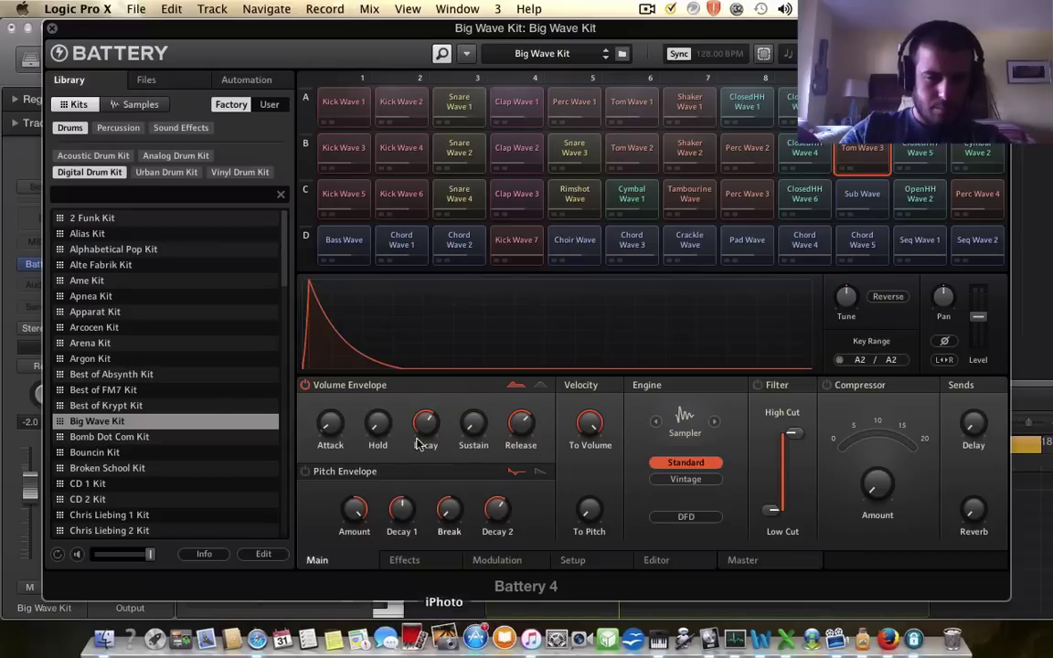
left_click_drag(424, 377, 431, 330)
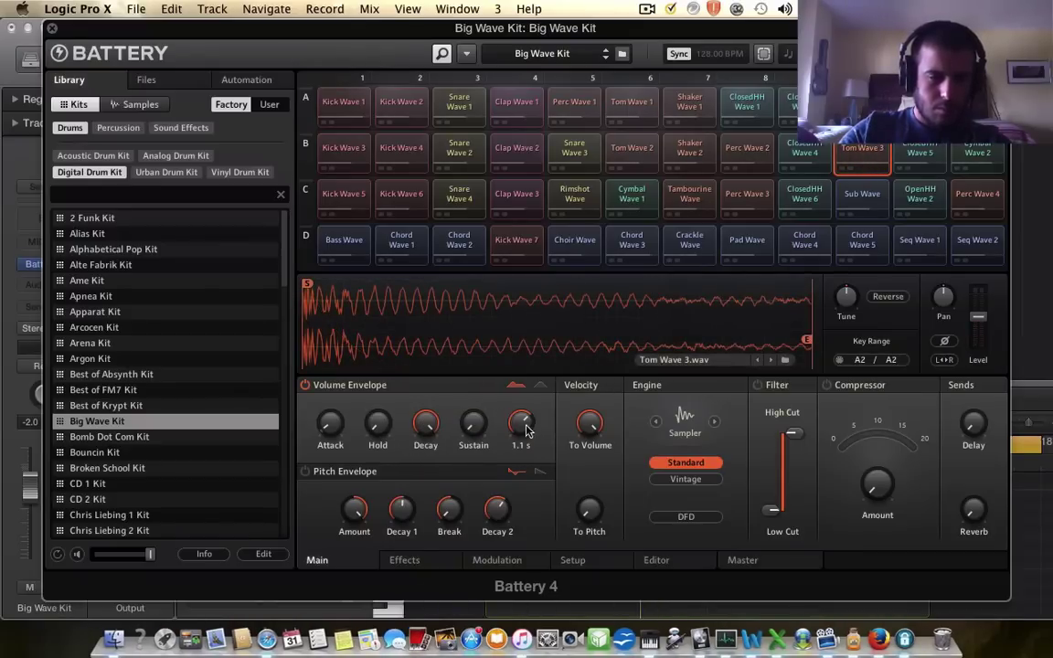
left_click_drag(526, 430, 538, 451)
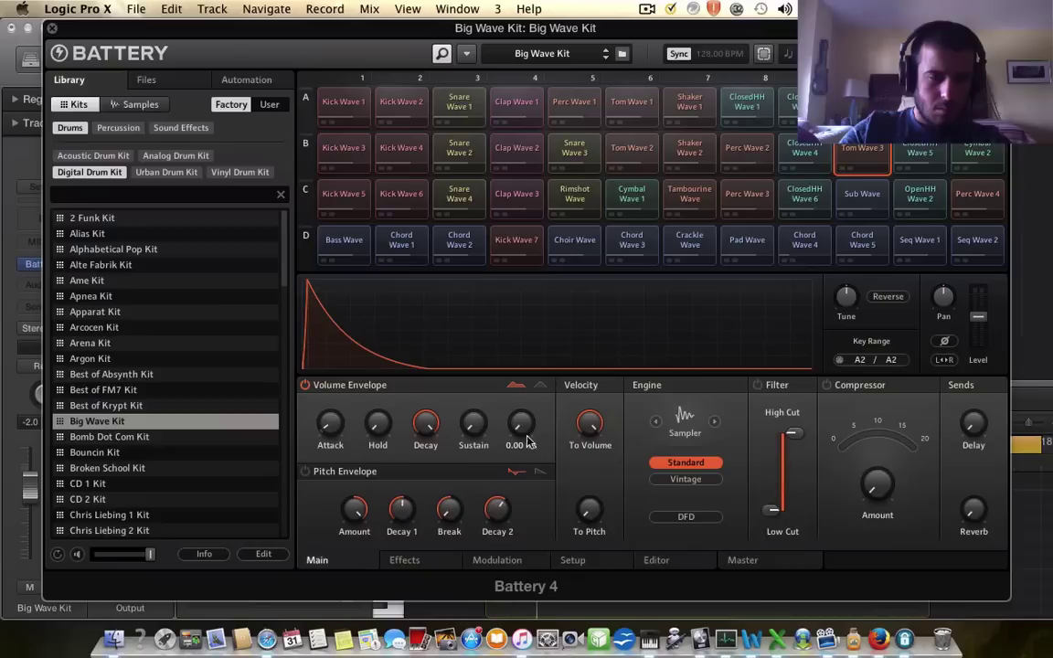
left_click_drag(504, 415, 526, 357)
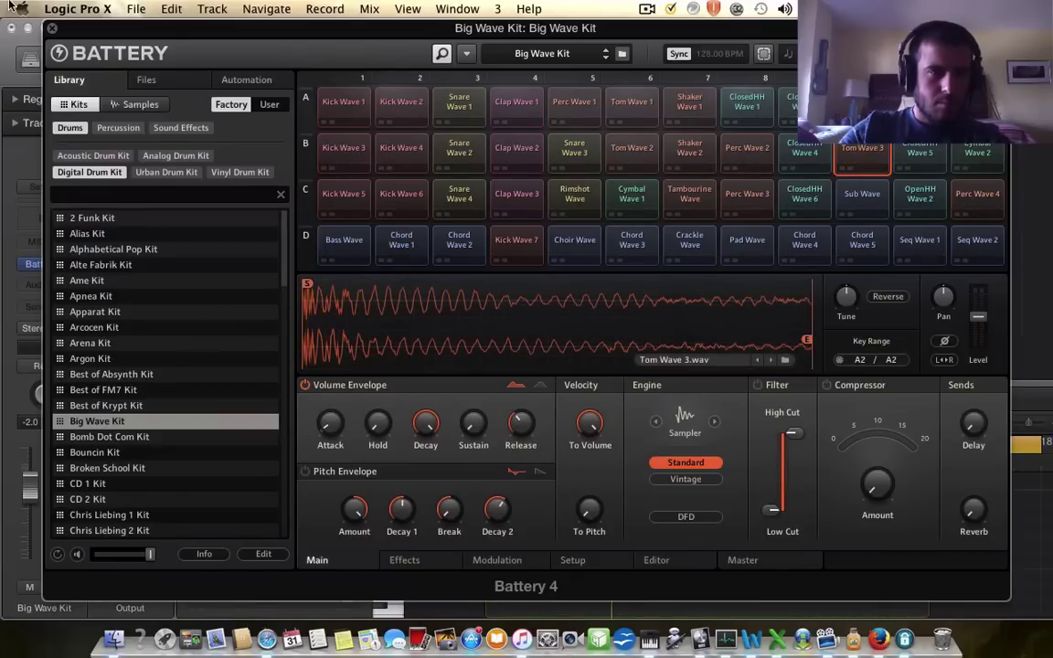
left_click(52, 29)
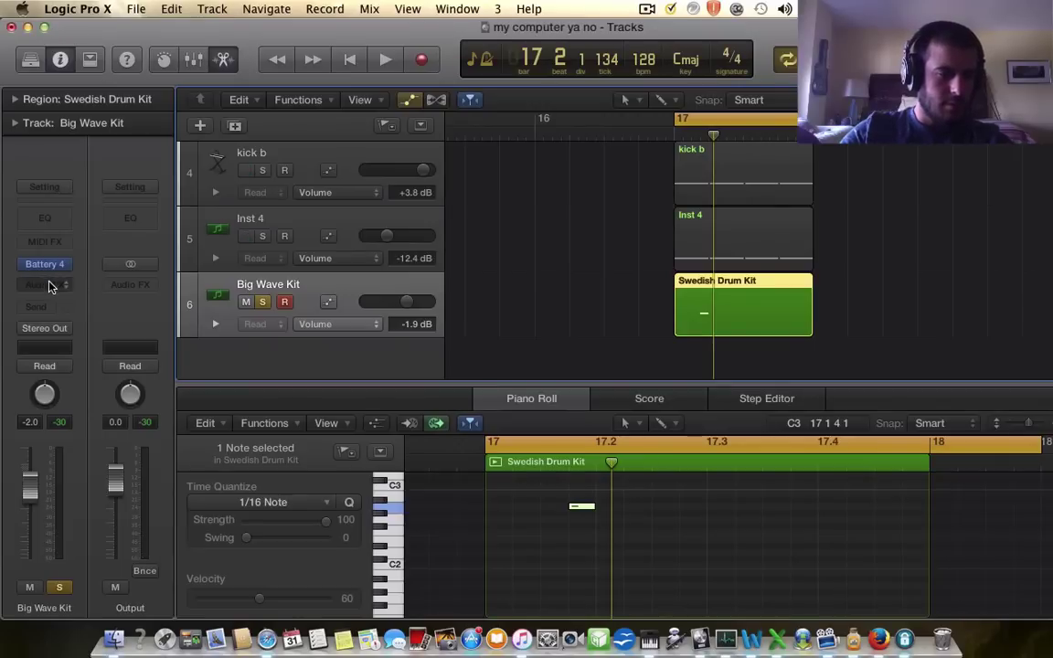
Step: Insert a Channel EQ on the Big Wave Kit track and boost its upper band +5.0 dB at 6300 Hz
left_click(50, 287)
mouse_move(109, 364)
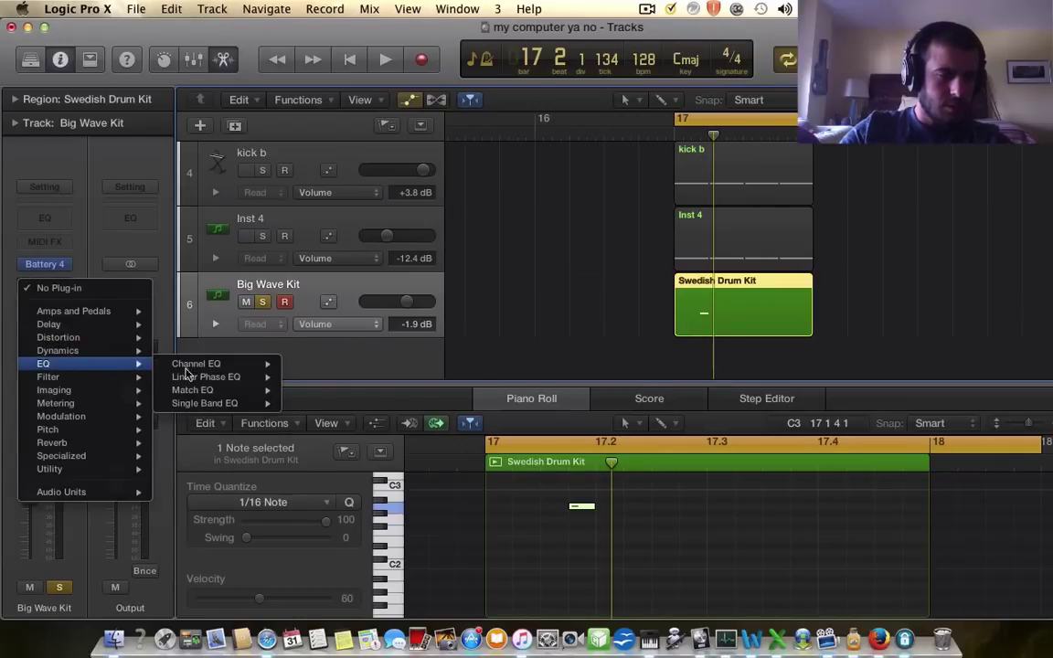
mouse_move(197, 364)
left_click(313, 364)
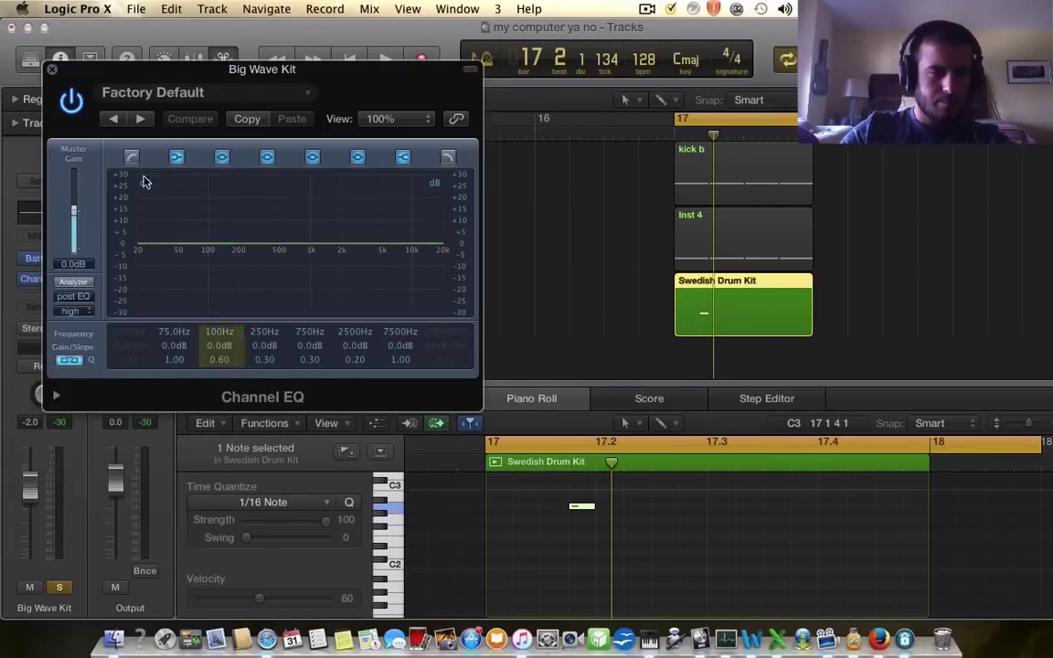
left_click_drag(357, 260, 368, 244)
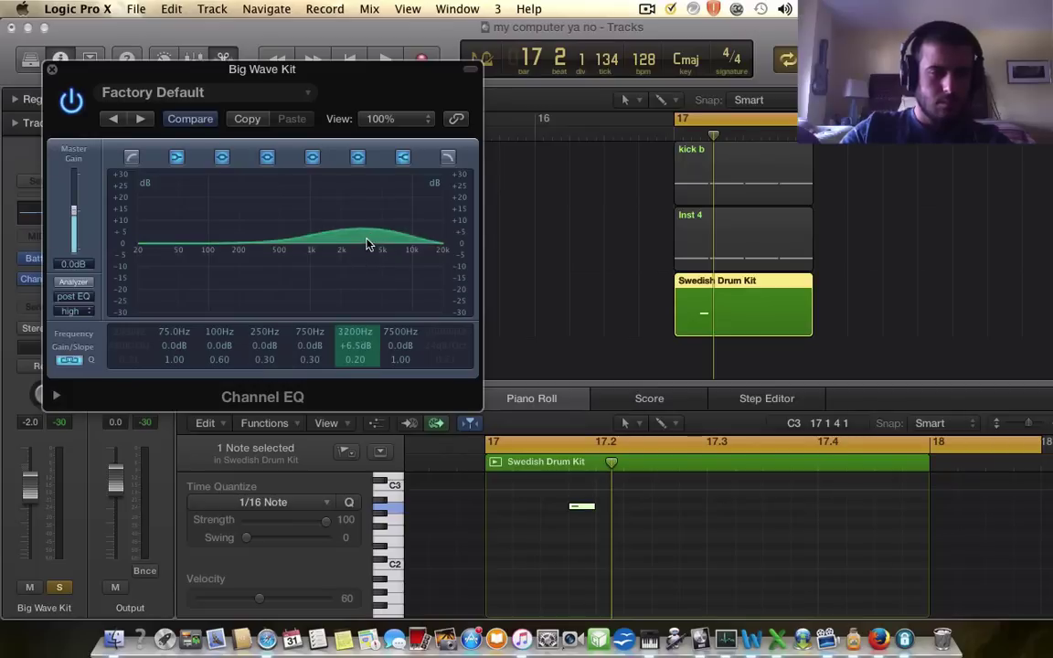
Step: Enable the EQ's low cut at 160 Hz with a 48 dB/Oct slope, and raise the Big Wave Kit volume to +1.9 dB
left_click(131, 159)
left_click_drag(151, 254, 192, 239)
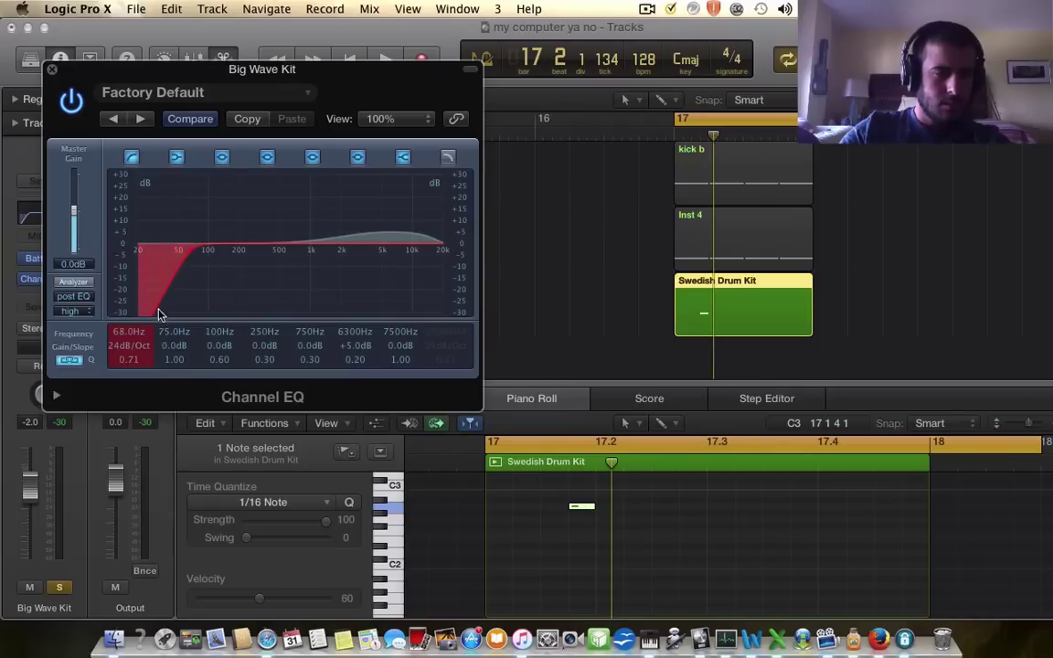
left_click_drag(146, 345, 146, 315)
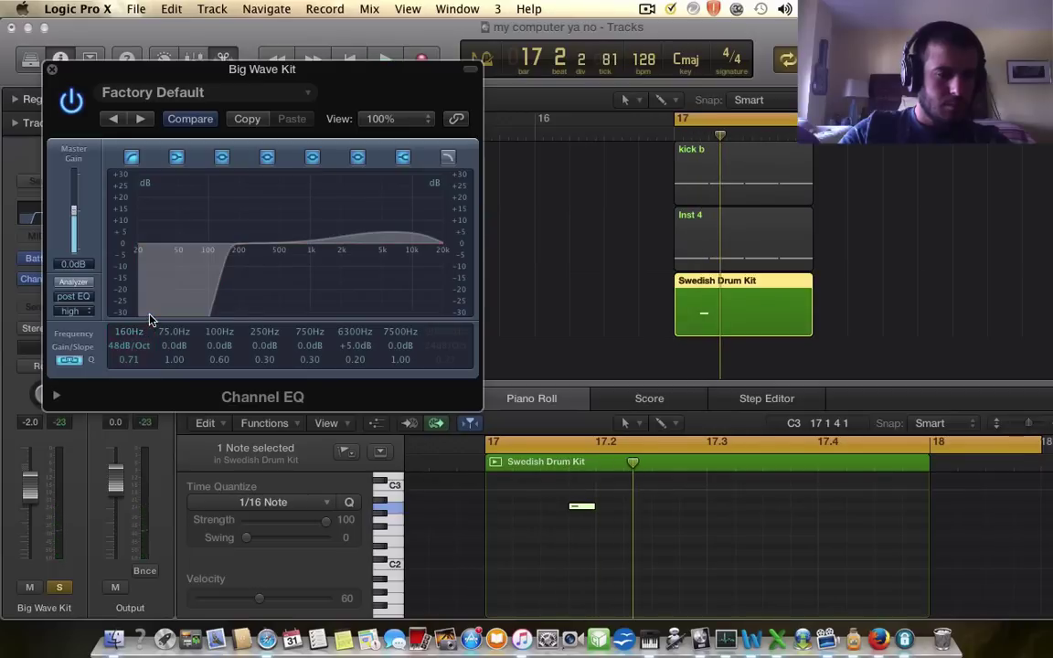
left_click(52, 70)
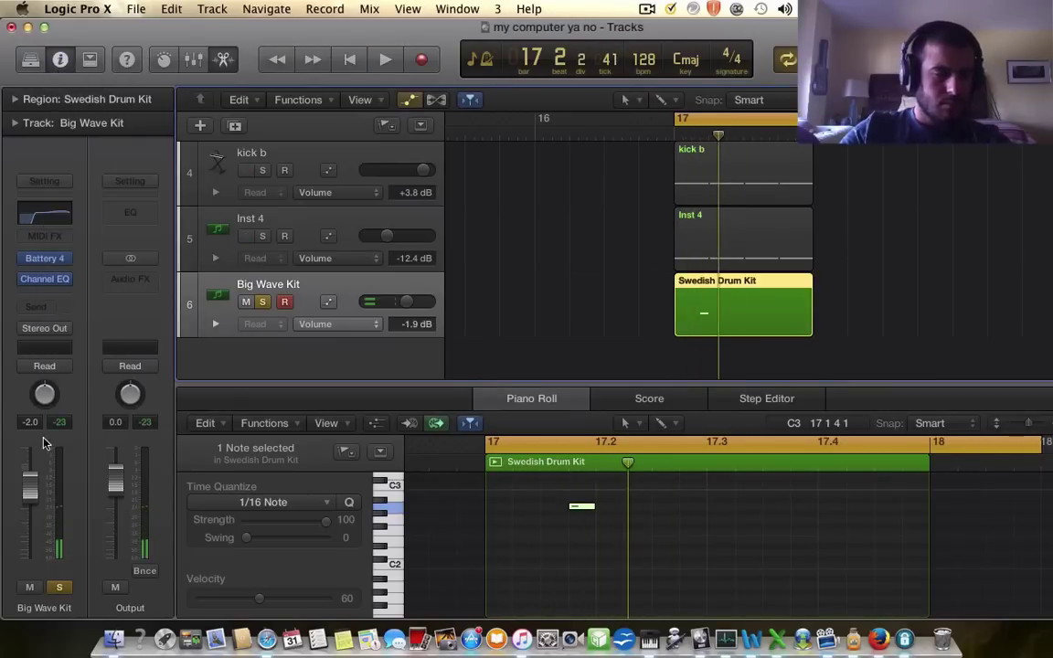
left_click_drag(30, 485, 30, 470)
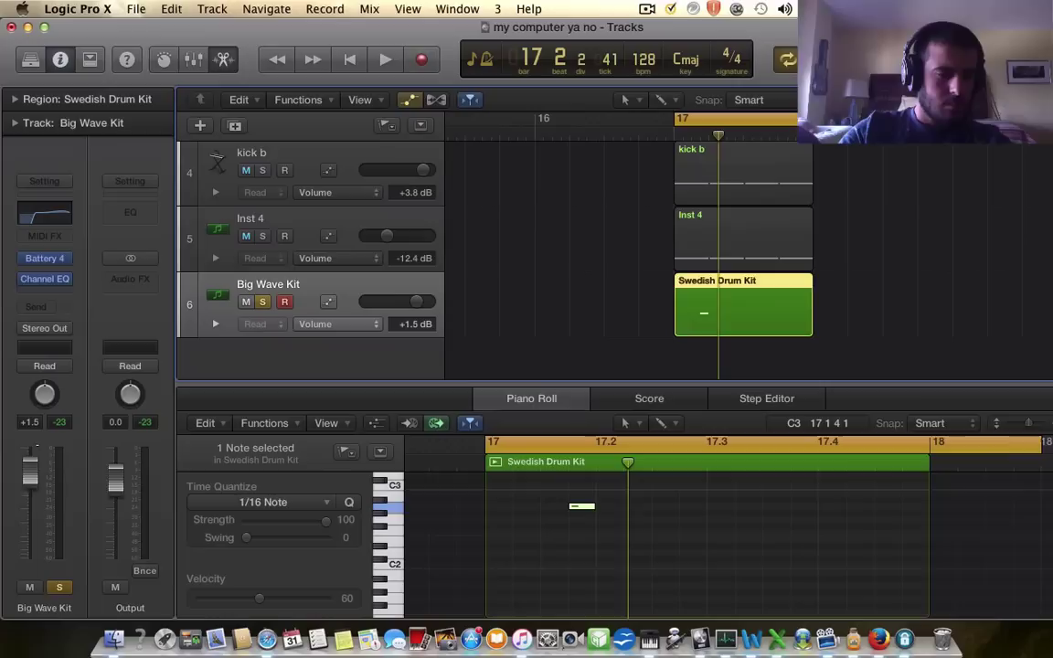
Step: Insert a Compressor on the Big Wave Kit track with threshold -34.0 dB, ratio 3.1:1 and gain 2.5 dB
left_click(54, 292)
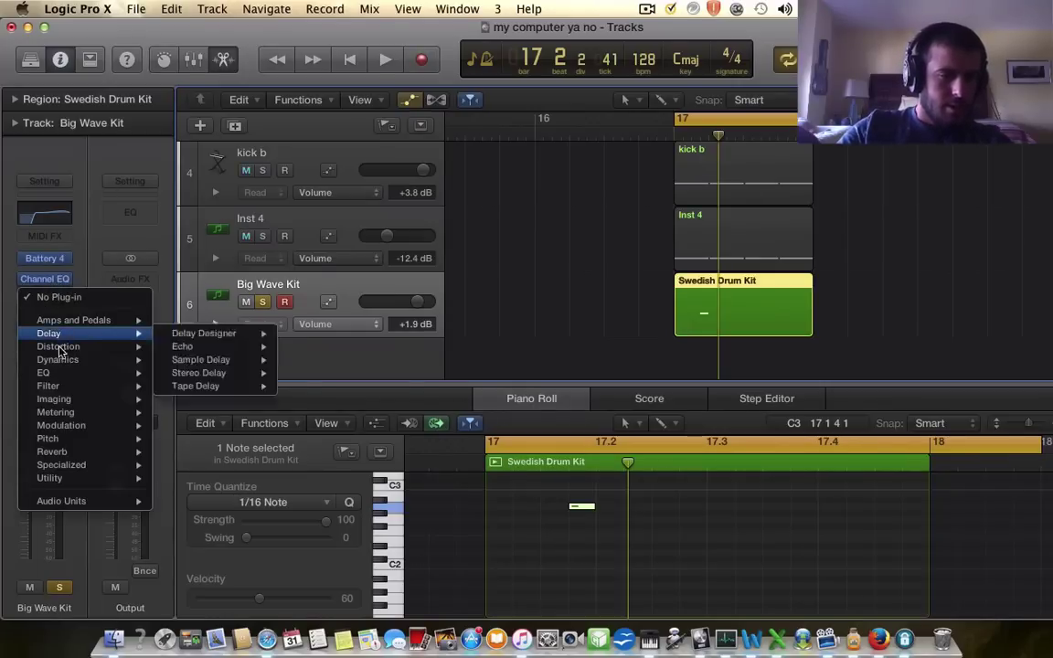
mouse_move(58, 359)
mouse_move(199, 371)
left_click(315, 371)
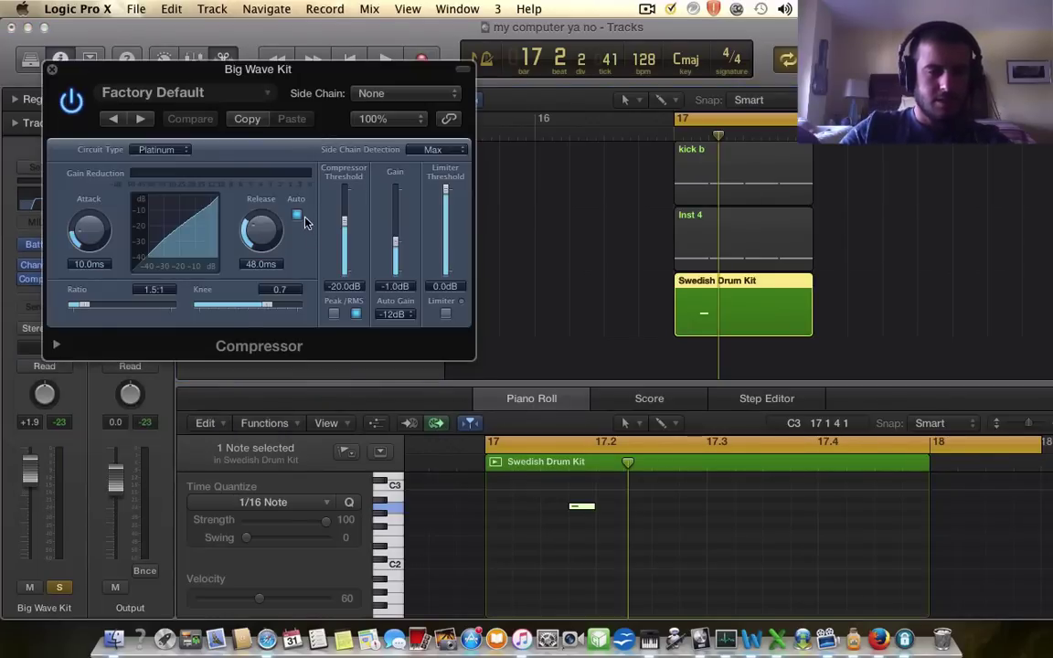
left_click_drag(346, 223, 344, 258)
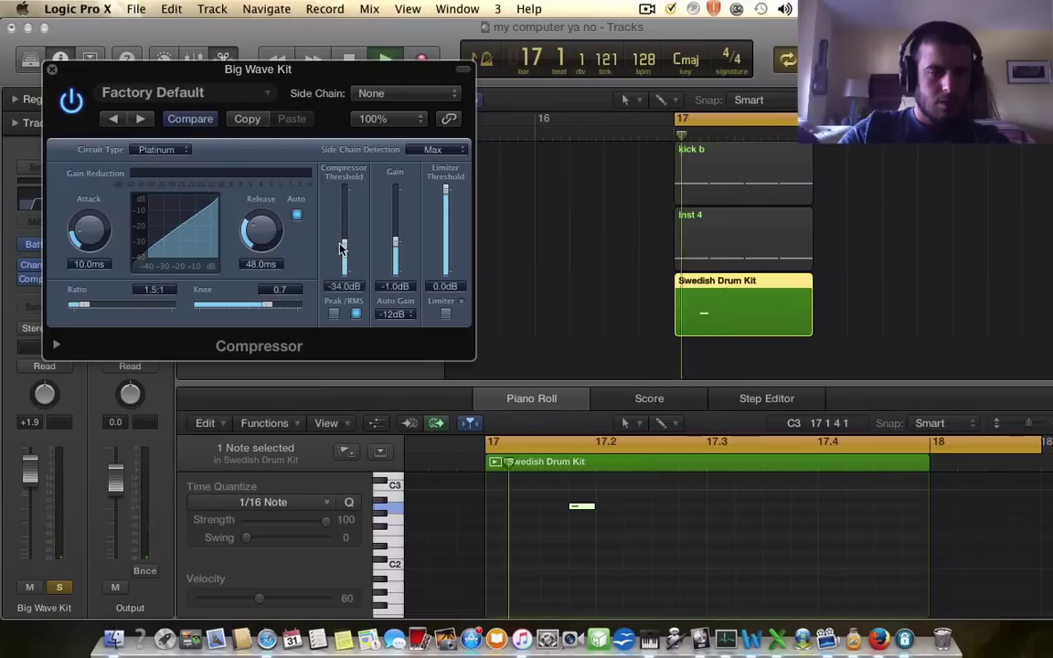
left_click_drag(84, 306, 110, 309)
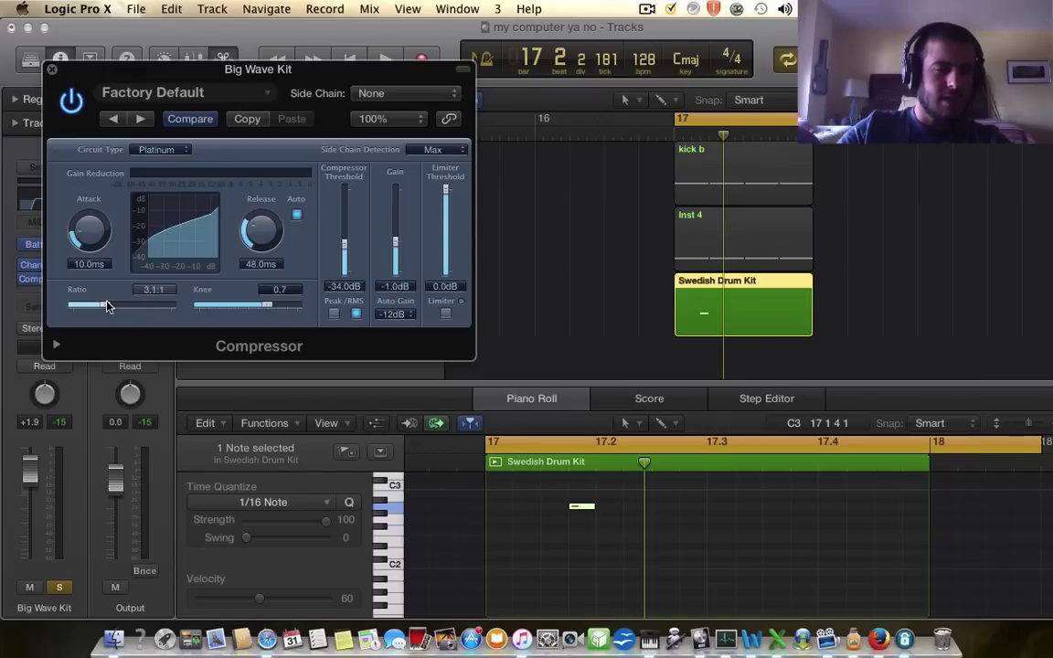
left_click_drag(397, 245, 397, 240)
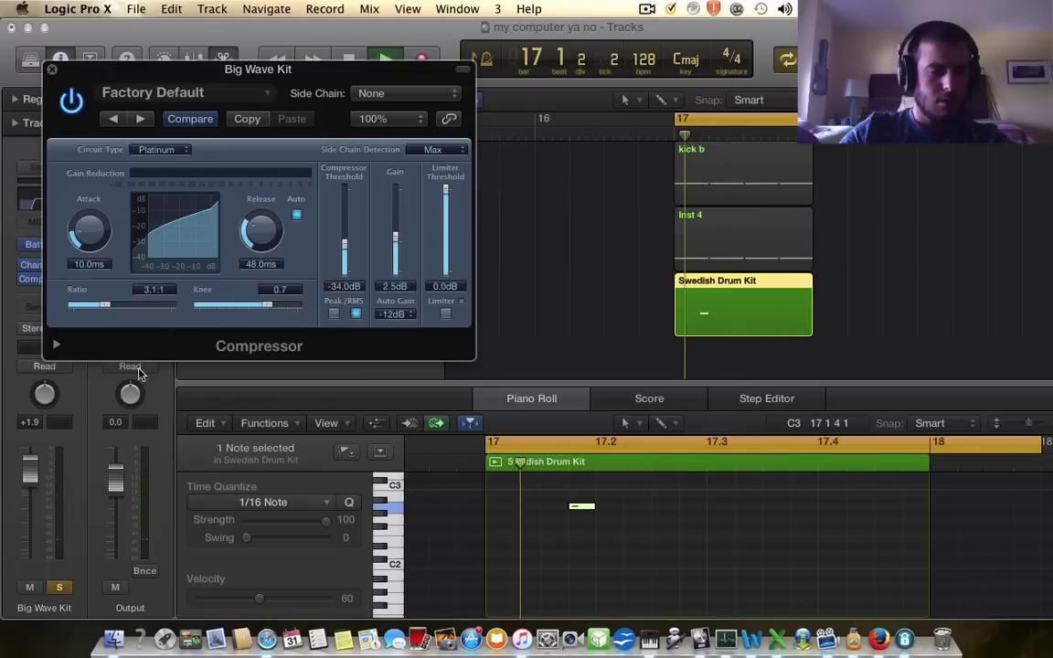
Step: Lower the Big Wave Kit track's volume to -8.0 dB, checking it during playback, and close the Compressor
left_click_drag(32, 482, 34, 515)
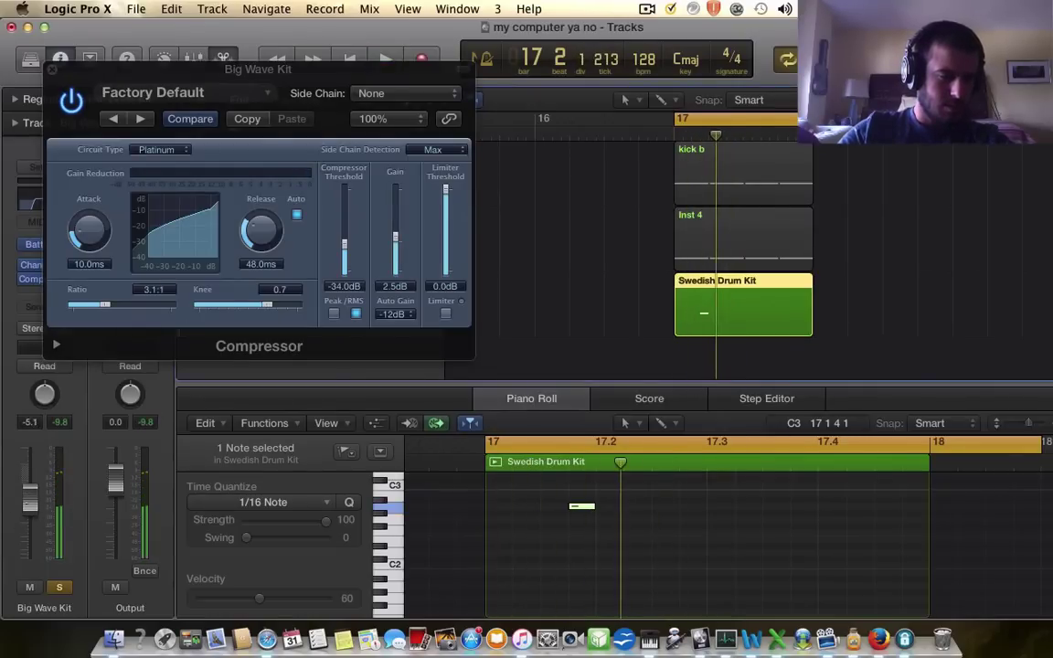
key("space")
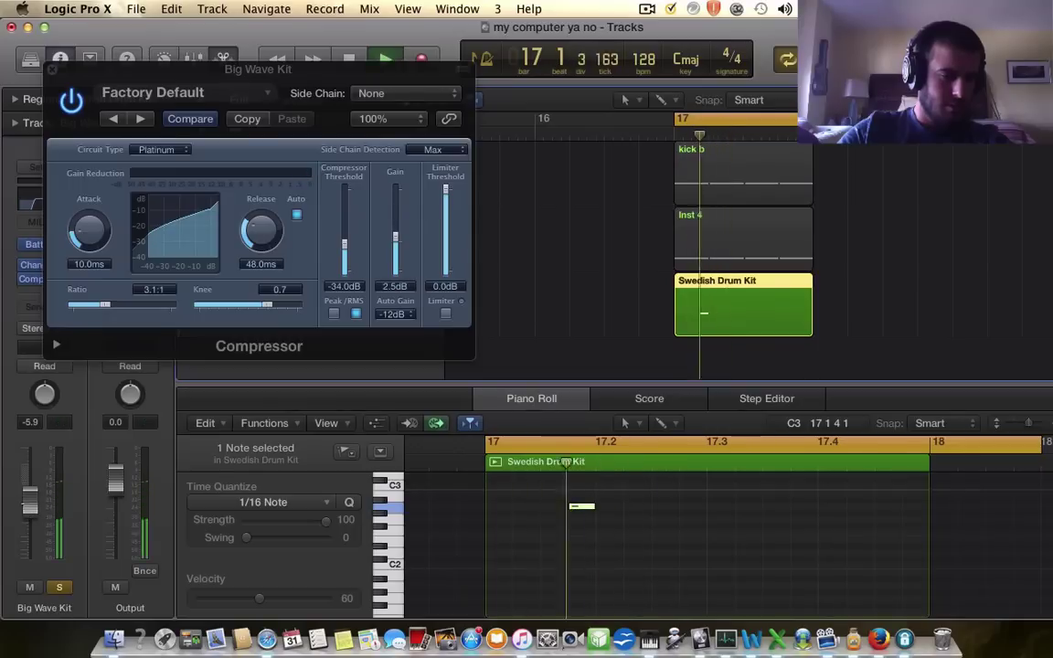
left_click_drag(30, 499, 26, 519)
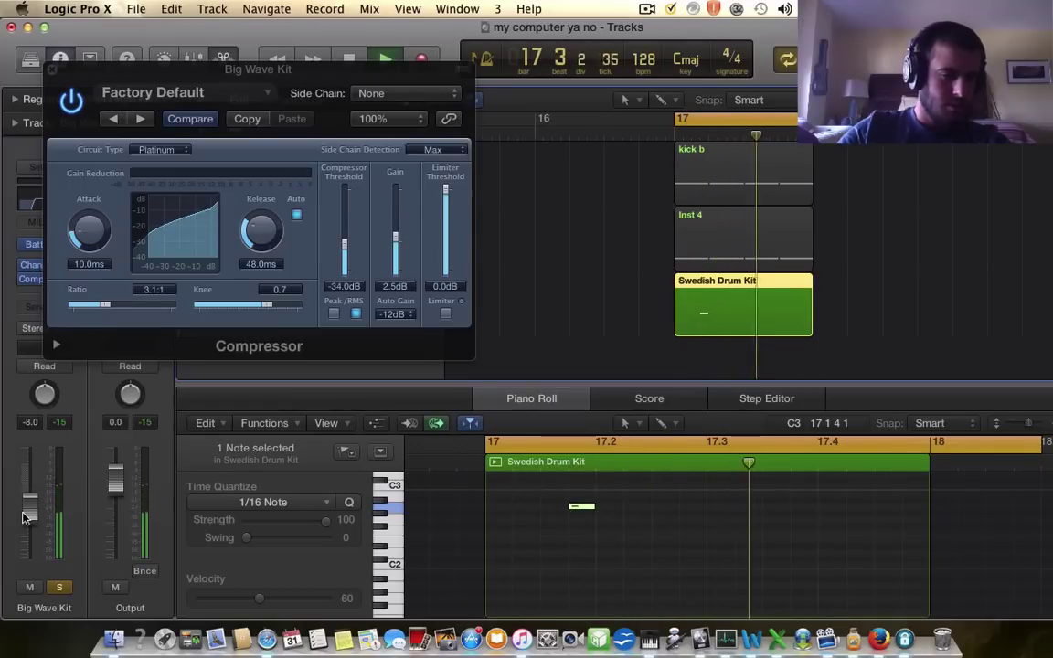
key("space")
left_click(52, 70)
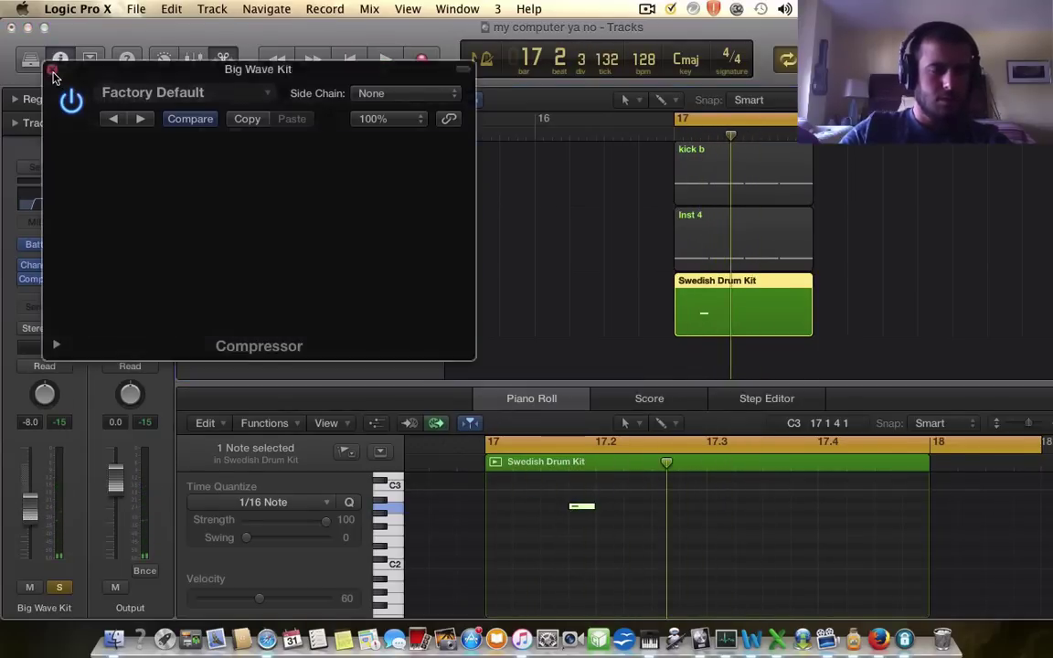
key("space")
key("space")
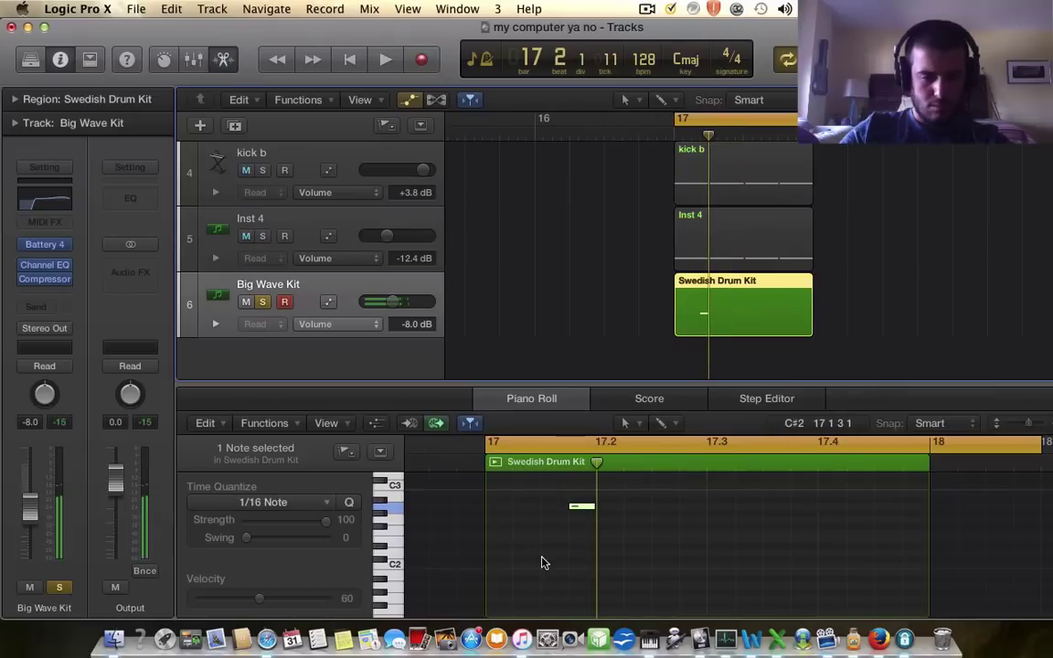
Step: Audition the kit's sounds across the piano roll keyboard and against playback to find a second drum hit
scroll(473, 556, "up", 2)
left_click(473, 557)
scroll(472, 557, "up", 3)
scroll(388, 489, "down", 3)
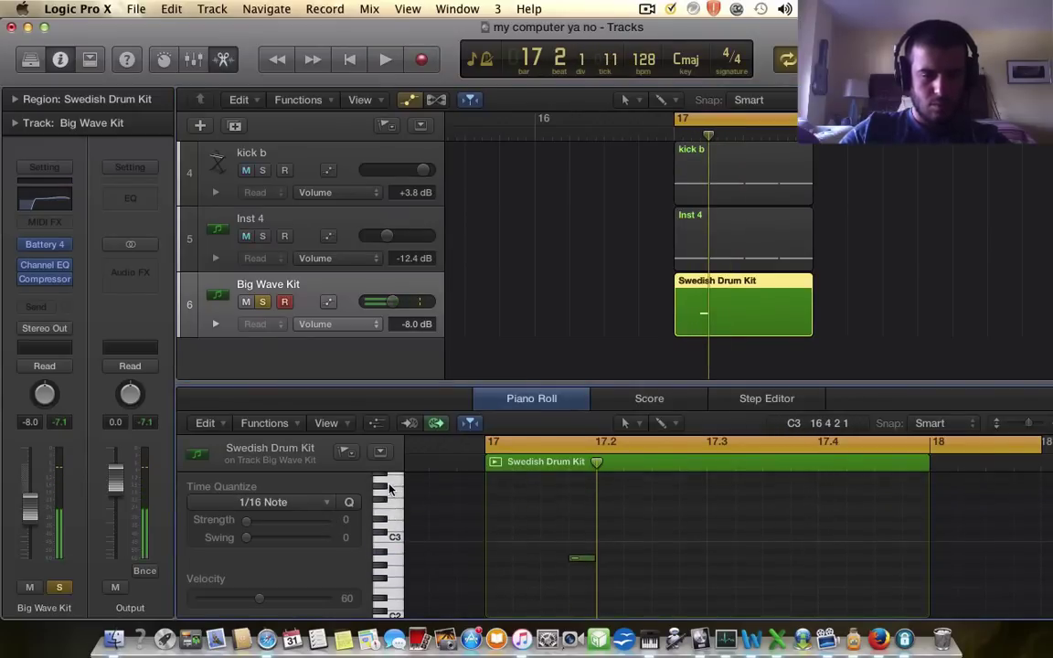
scroll(389, 488, "up", 1)
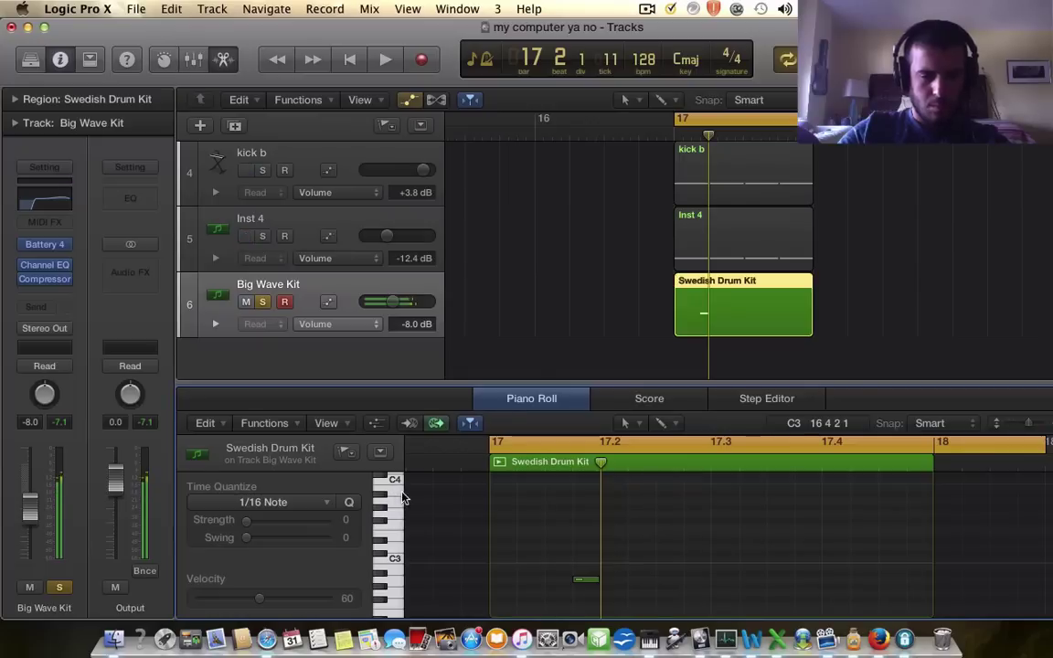
key("space")
scroll(612, 564, "down", 1)
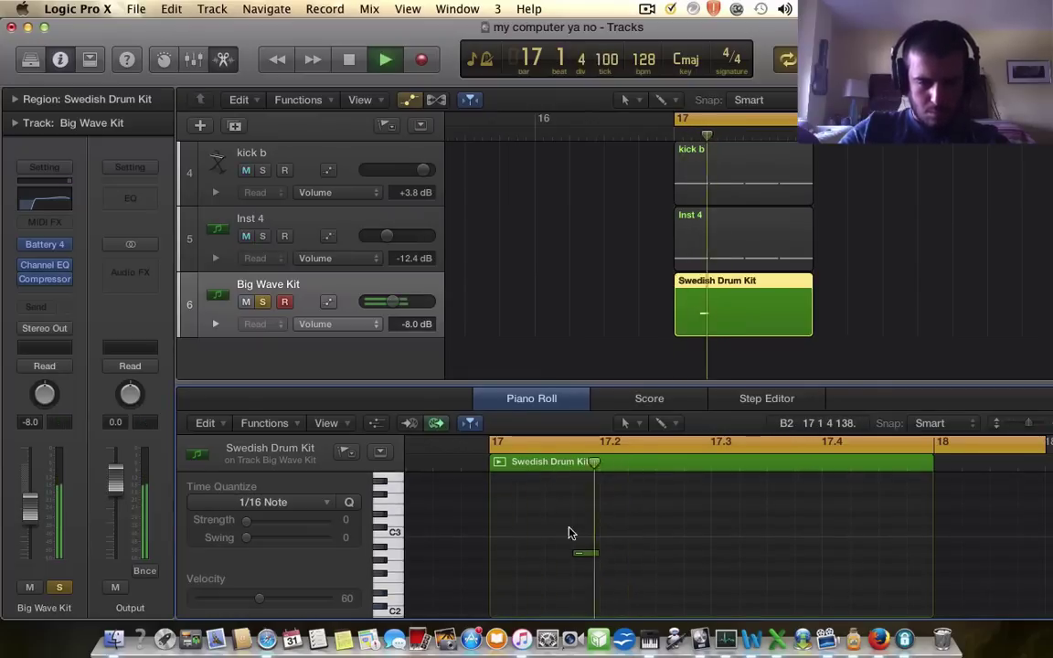
key("space")
scroll(563, 549, "down", 1)
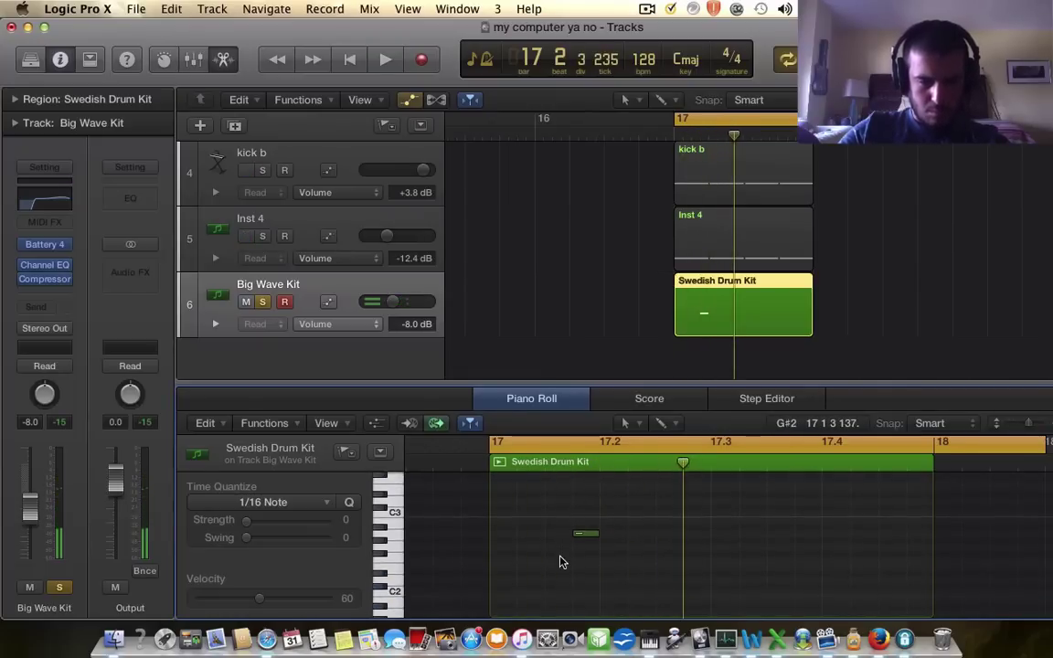
left_click(391, 576)
scroll(391, 582, "down", 3)
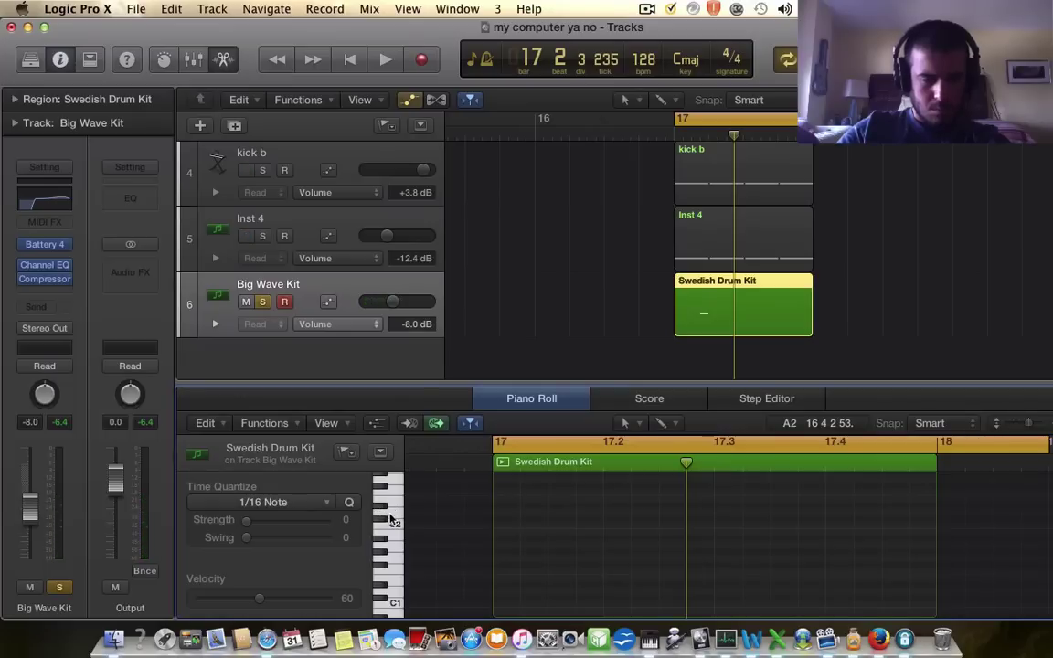
Step: Add a sixteenth note at 17 2 3 in the Swedish Drum Kit region and set its pitch to E2
scroll(392, 521, "up", 2)
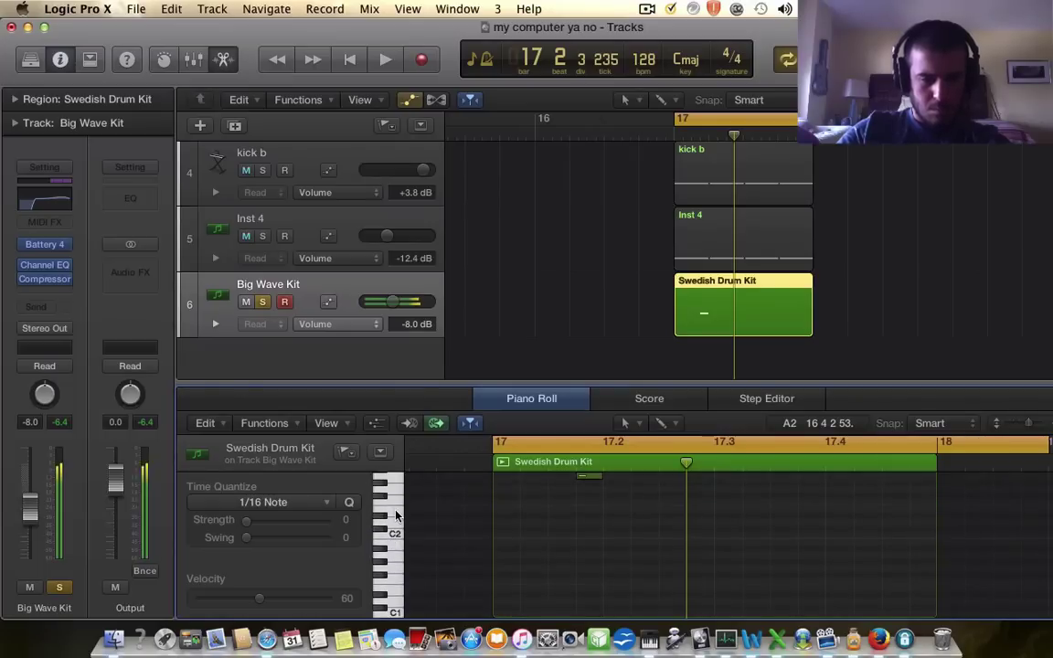
left_click(674, 522)
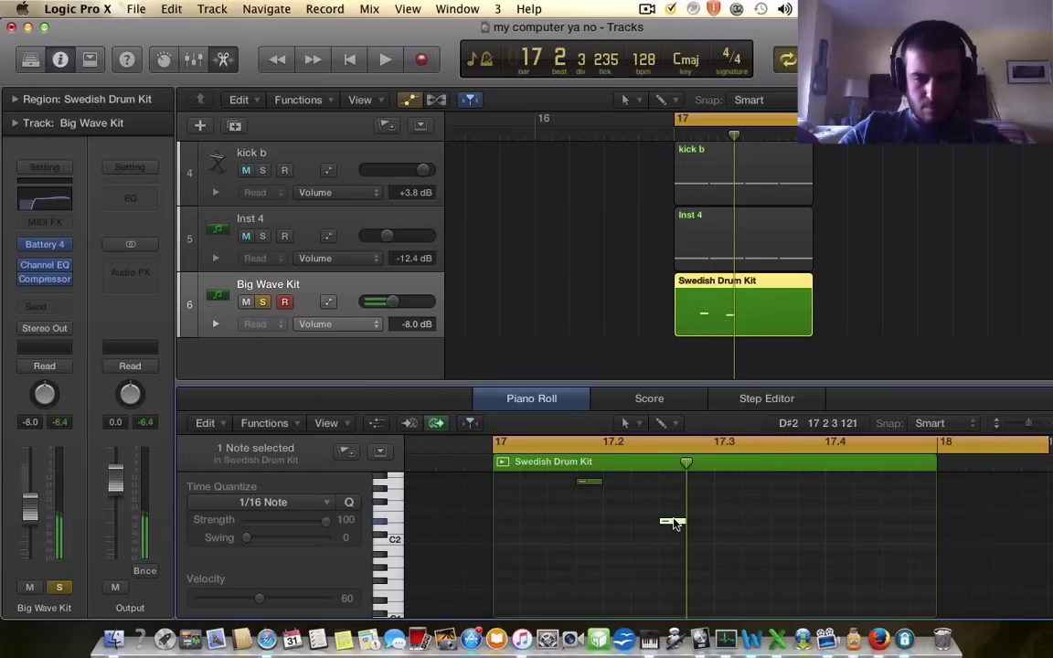
left_click_drag(674, 523, 690, 521)
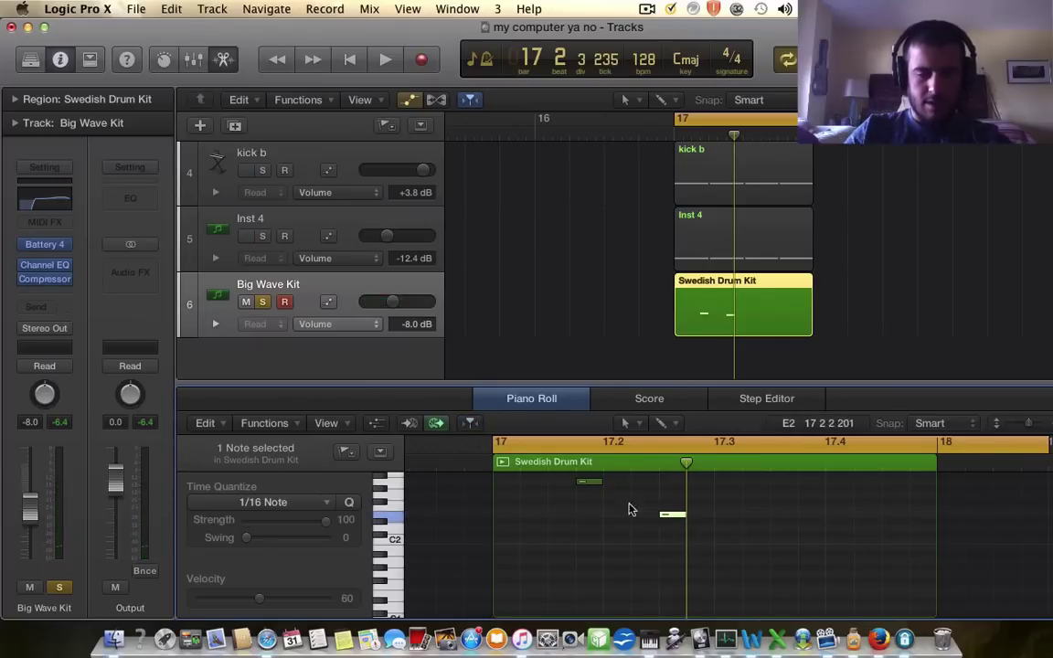
Step: Set the velocity of the drum note at 17 1 4 to 127 and check it during playback
left_click(553, 490)
left_click(589, 482)
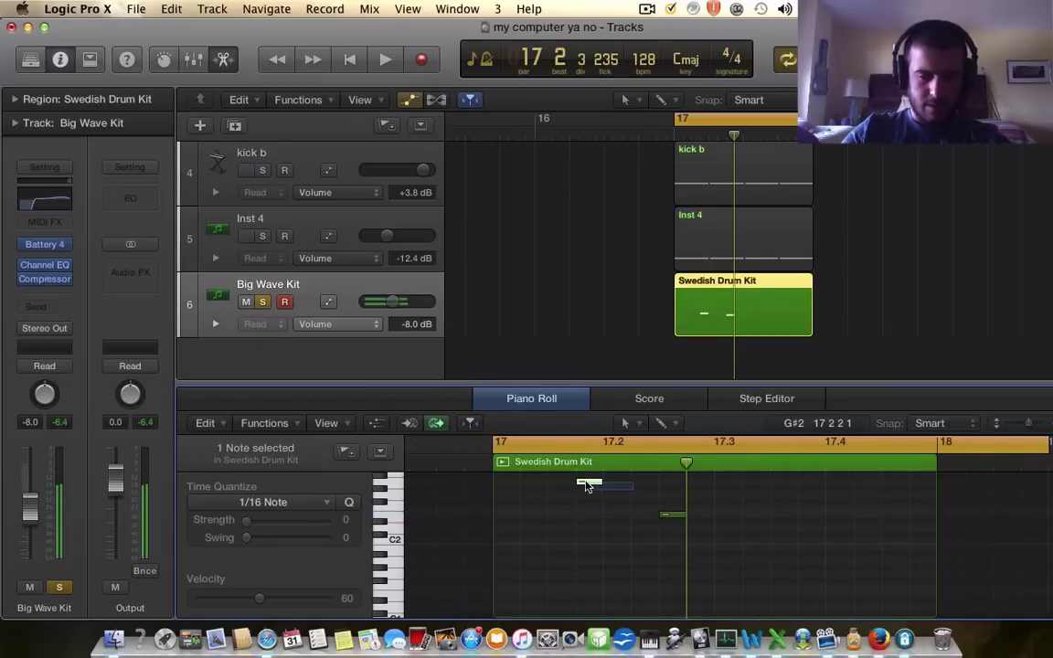
left_click_drag(260, 599, 494, 600)
key("space")
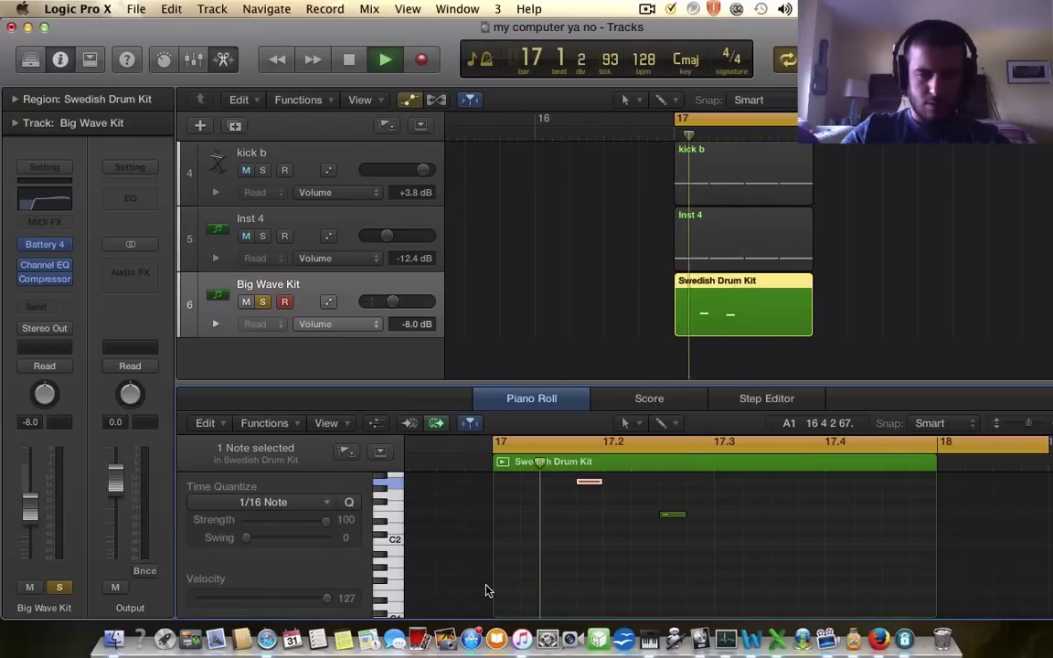
key("space")
key("space")
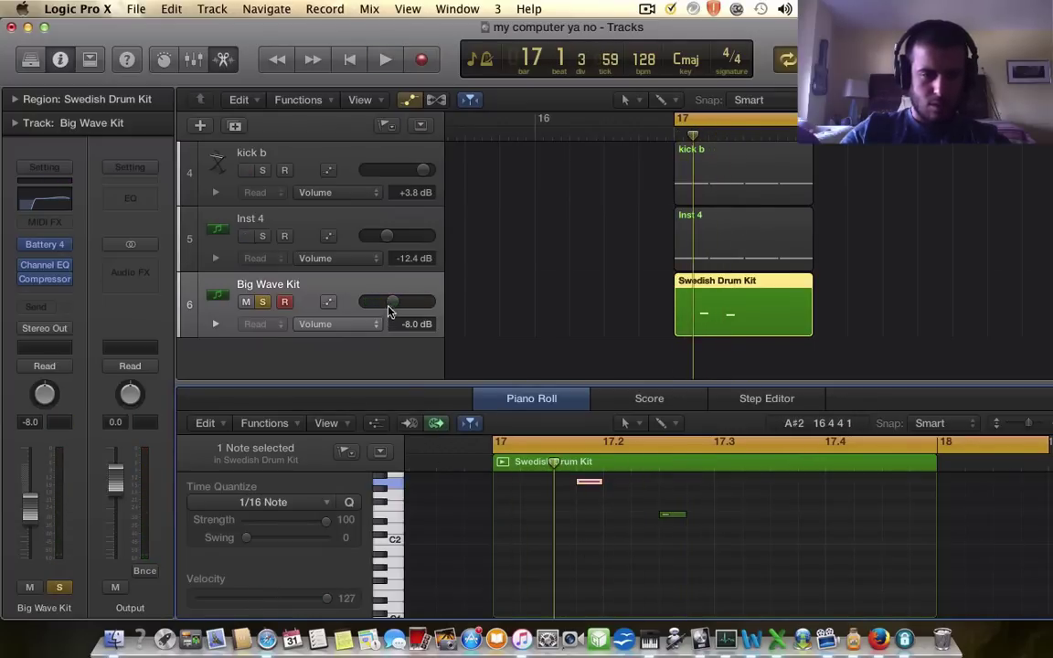
Step: Lower the Big Wave Kit track's volume to -18.5 dB and play it back with the E2 note selected
left_click_drag(389, 312, 377, 312)
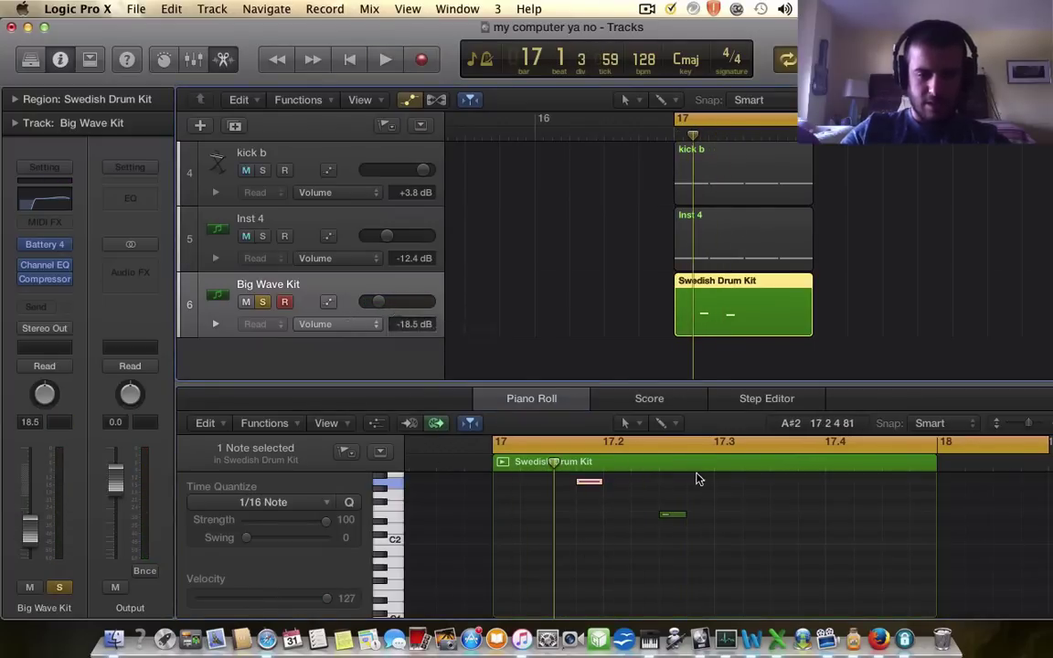
left_click(672, 514)
key("space")
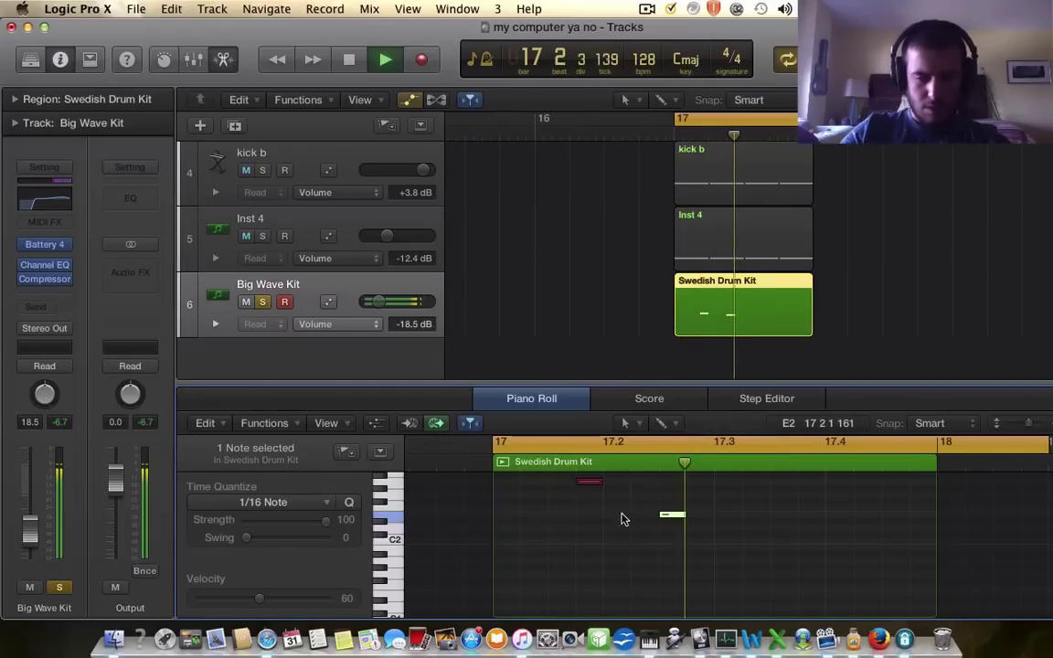
Step: Set the velocity of the E2 note in the Swedish Drum Kit region to 82 and play it back
key("space")
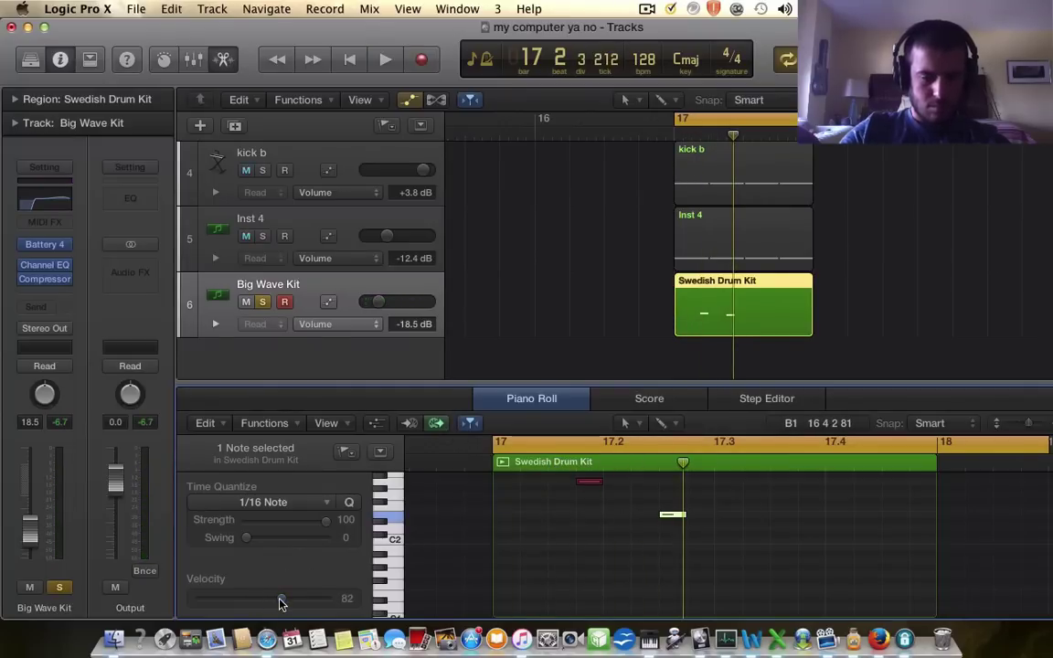
key("space")
key("space")
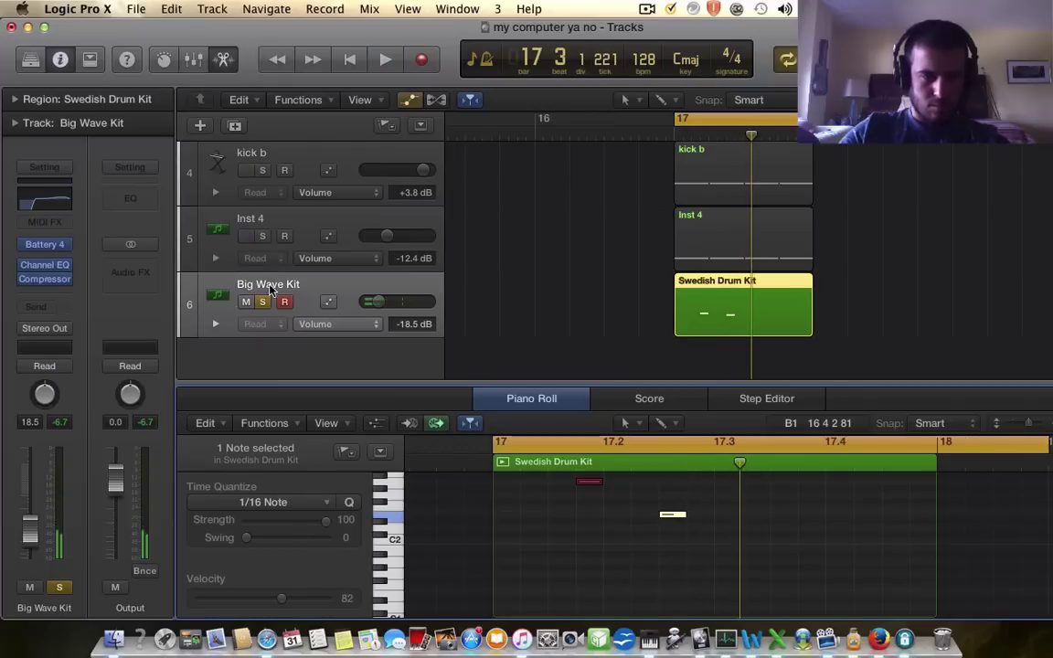
Step: Unsolo the Big Wave Kit track and lower its volume to -21.5 dB
left_click(264, 302)
left_click(374, 305)
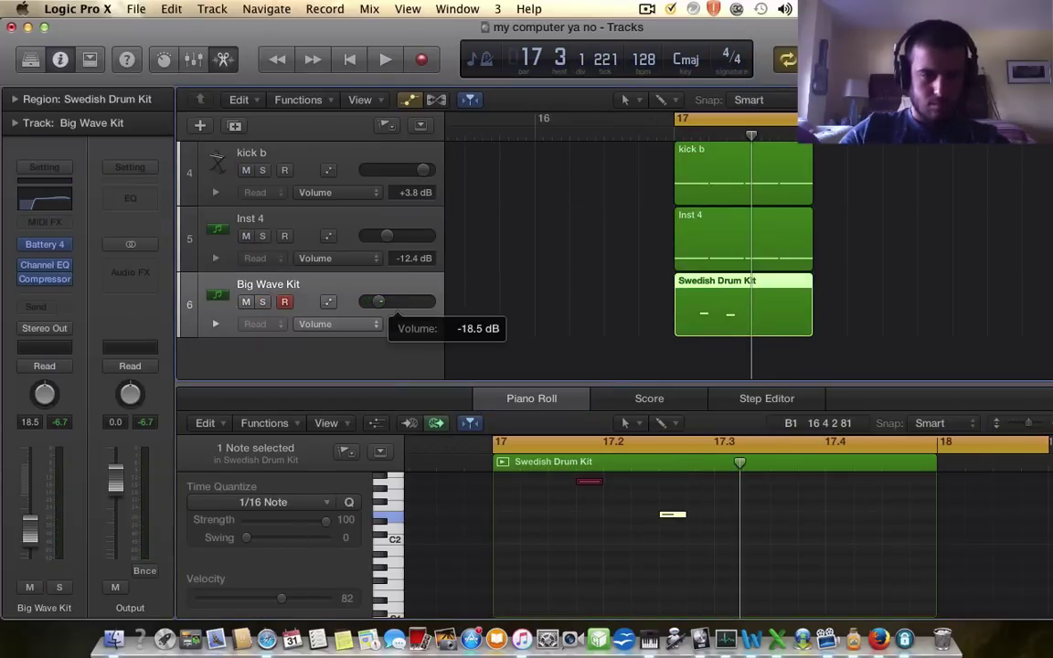
left_click_drag(377, 302, 363, 289)
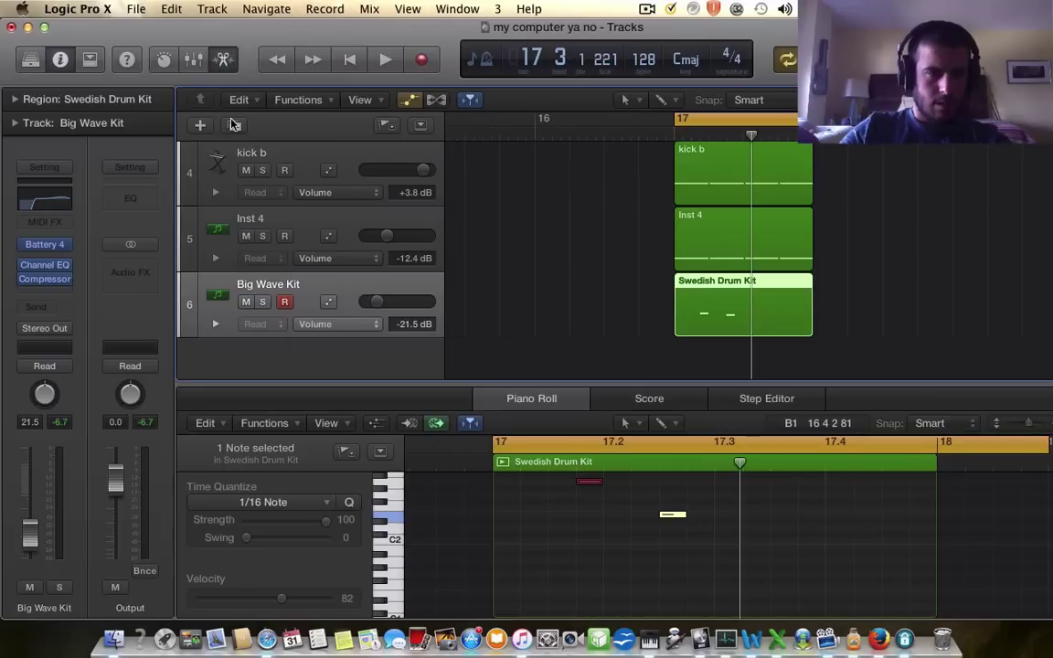
Step: Duplicate the Big Wave Kit track with its settings and create an empty region at bar 17 on the new track
key("super+d")
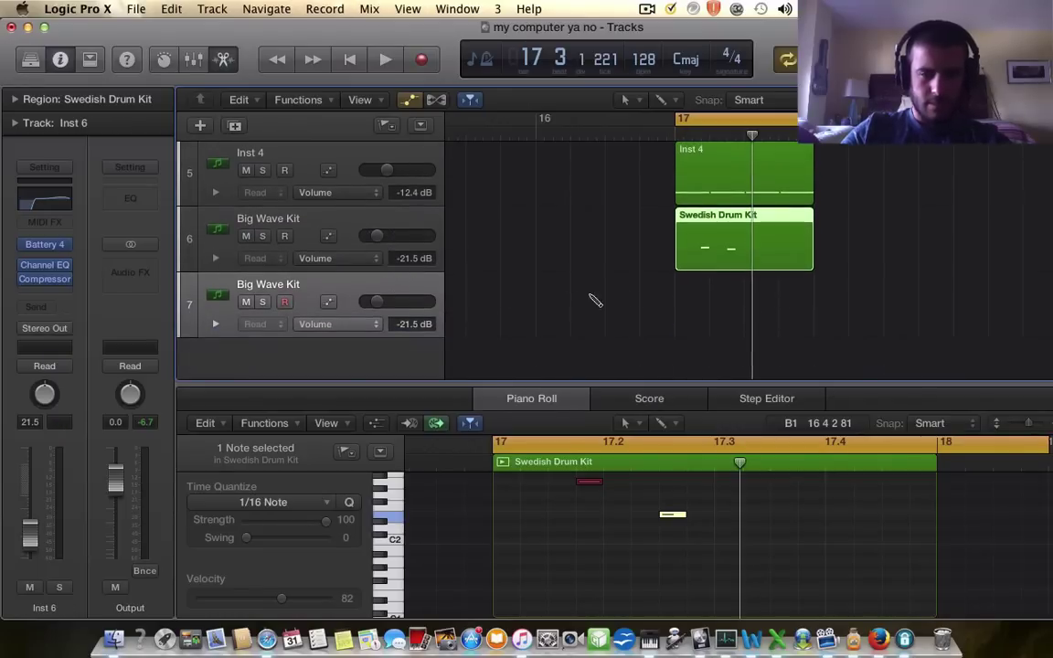
left_click(695, 307)
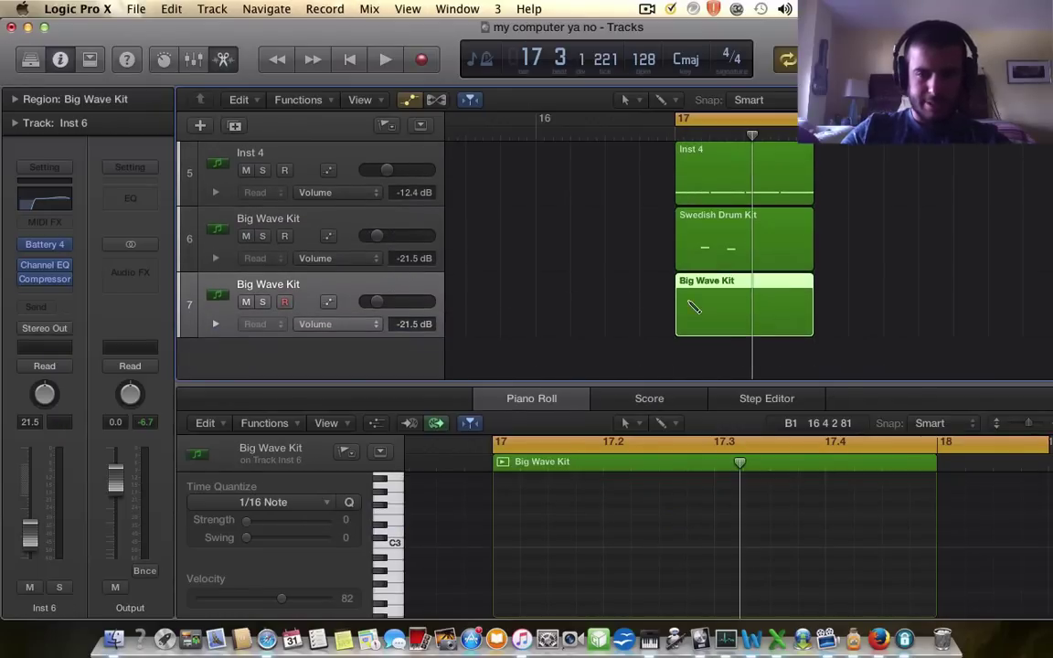
Step: Load the Dr Driller Kit into the duplicated track's Battery instrument and close the plug-in window
left_click(45, 244)
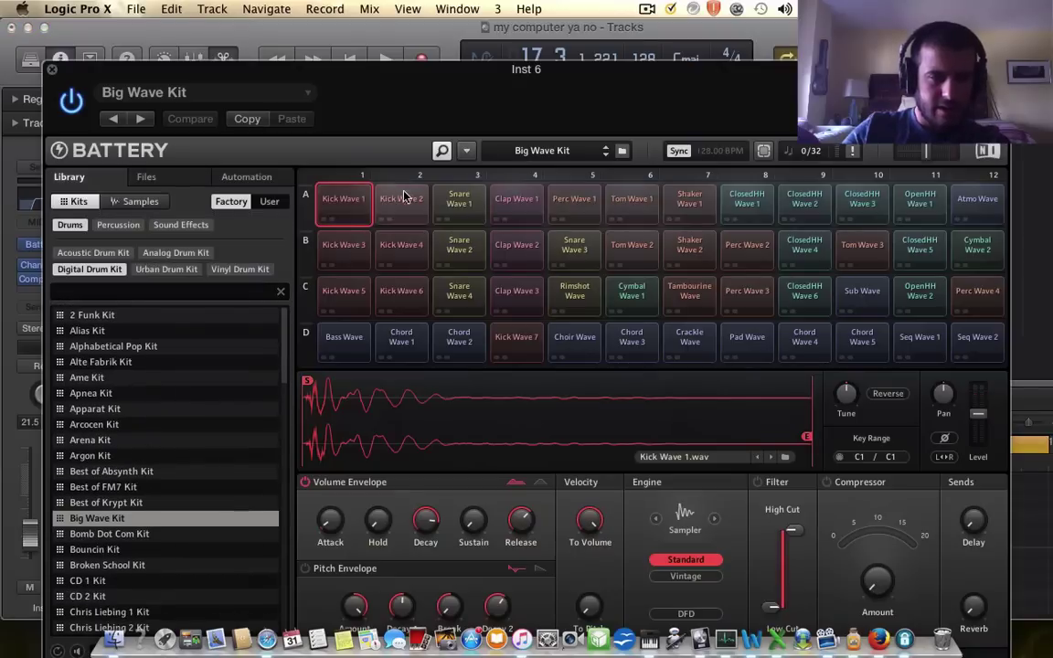
scroll(111, 569, "down", 3)
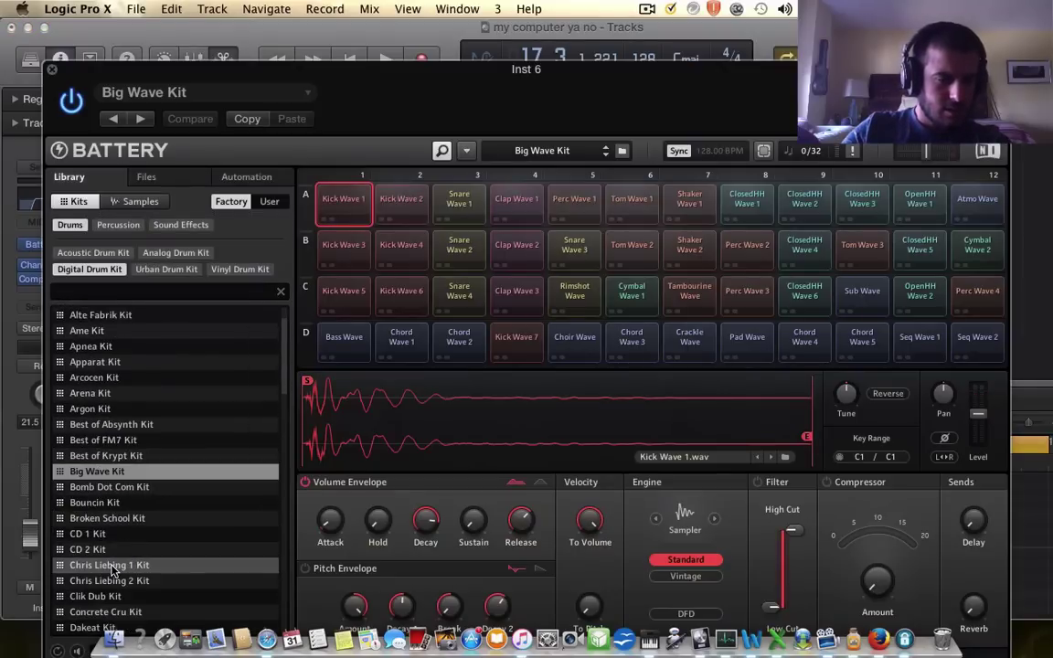
scroll(124, 576, "down", 4)
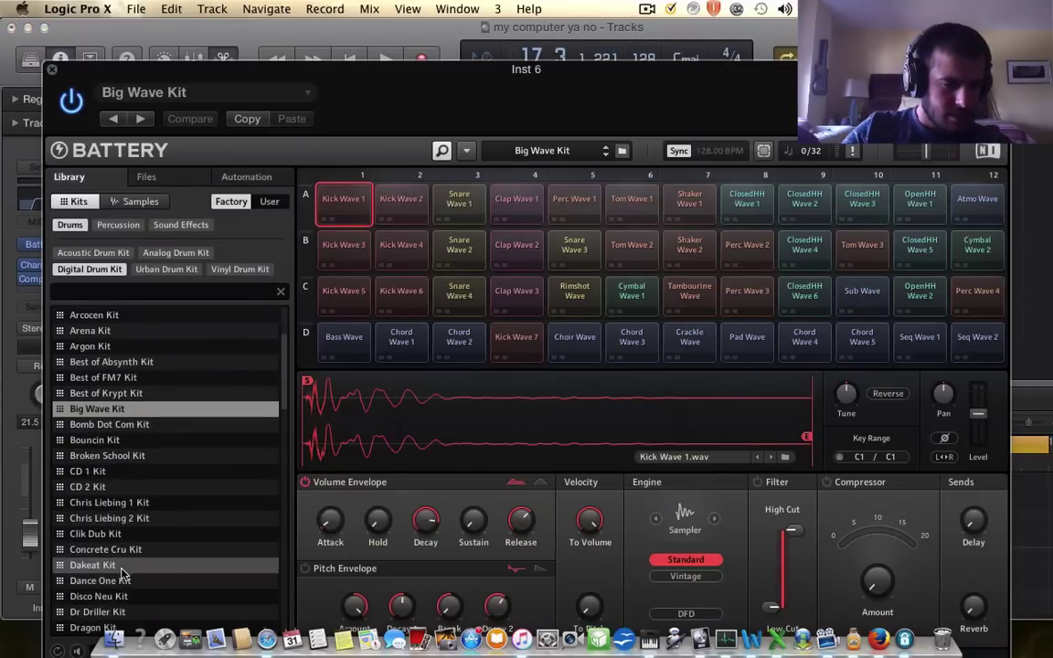
double_click(98, 611)
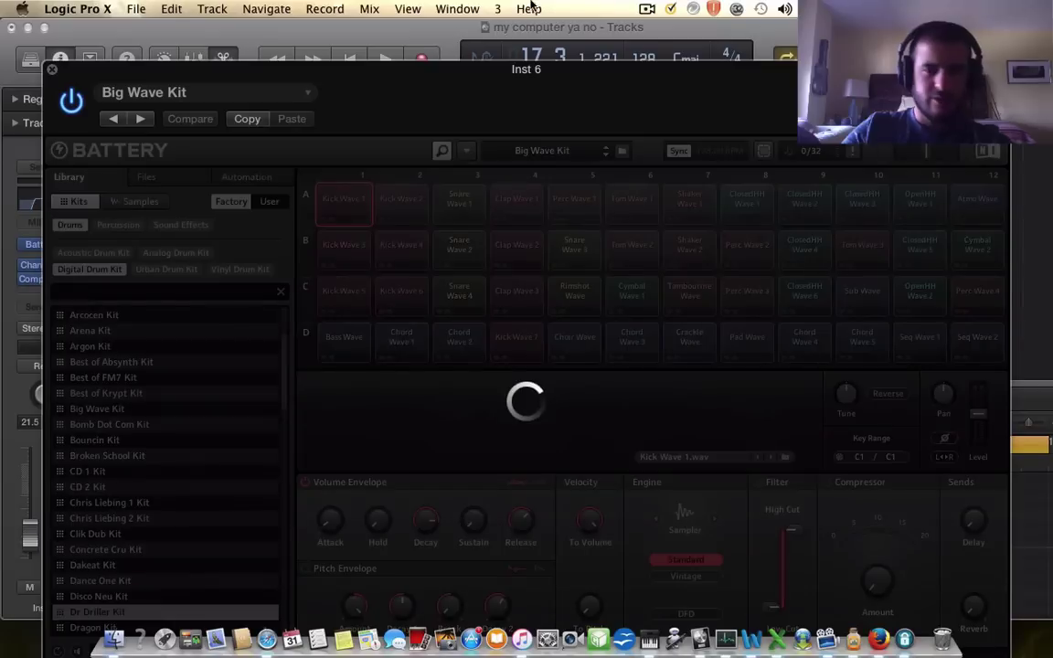
left_click(647, 8)
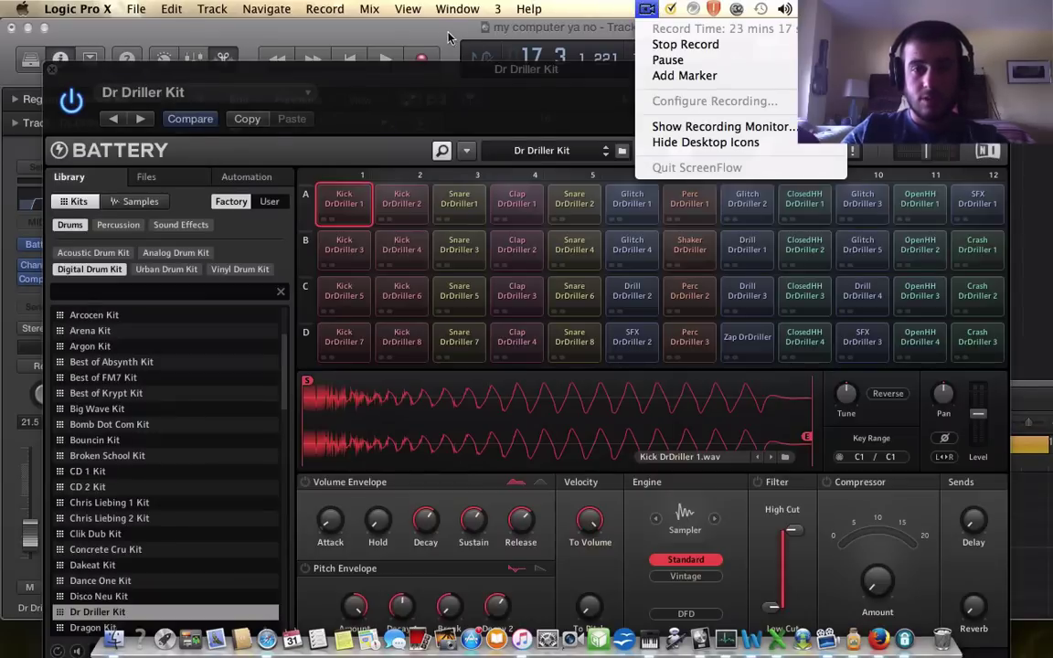
key("Escape")
left_click(53, 71)
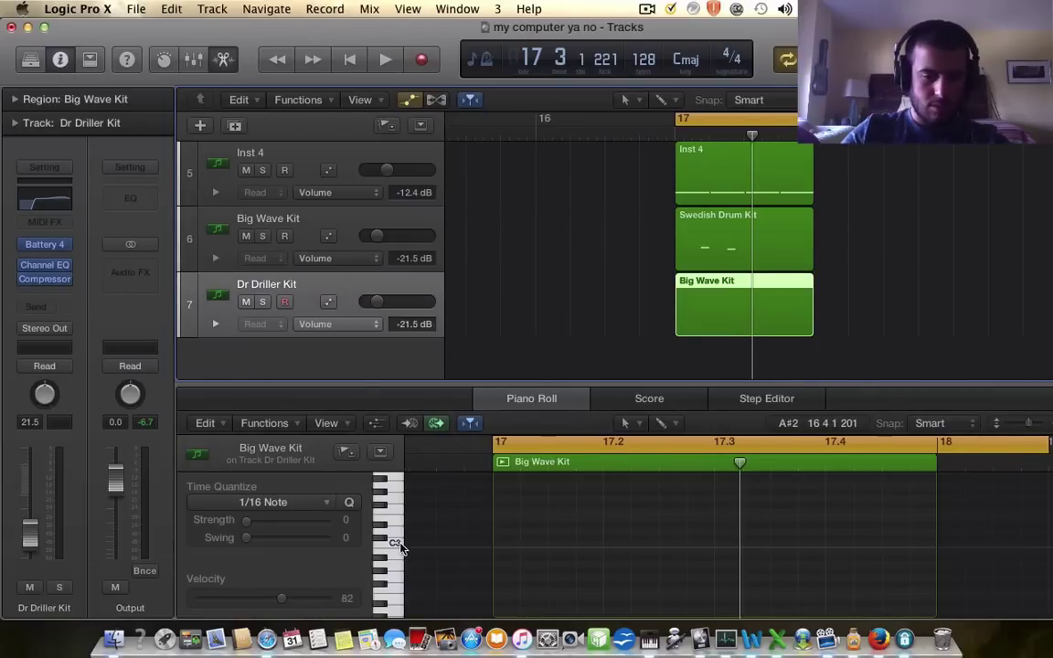
Step: Audition the new kit's sounds and add a one-beat A#2 note at the start of bar 17 in the new region
left_click(396, 574)
scroll(396, 573, "down", 2)
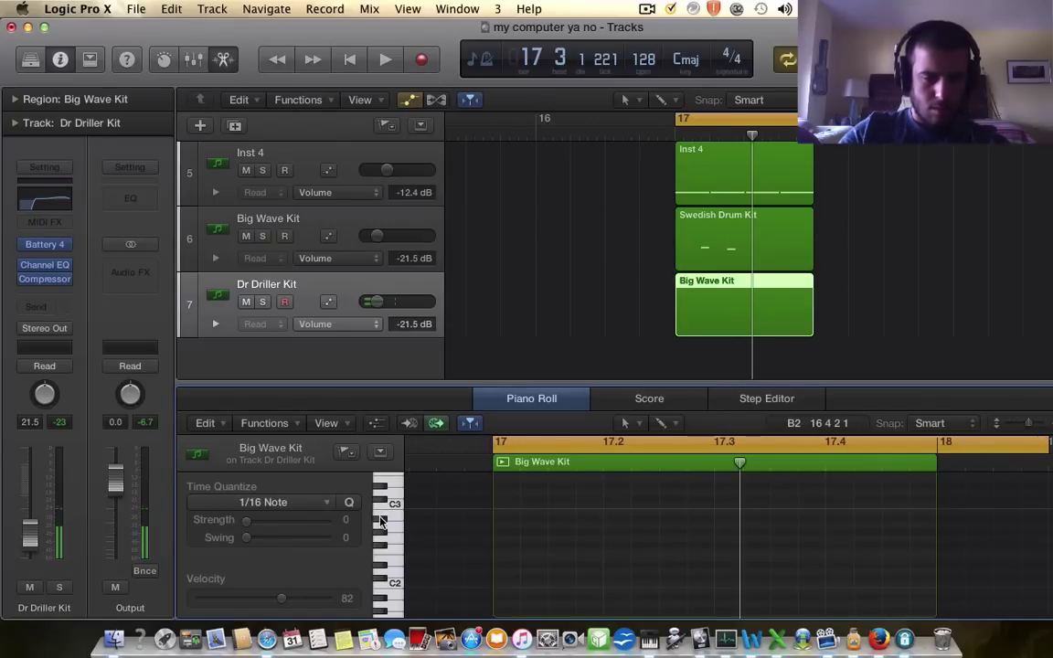
left_click(502, 522)
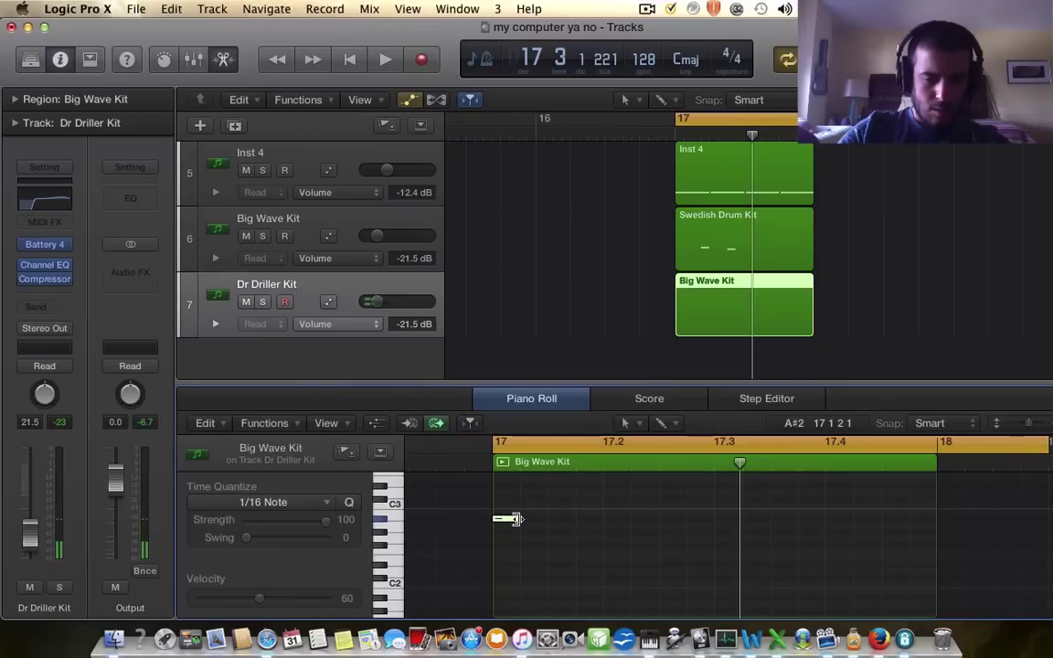
left_click_drag(515, 519, 601, 521)
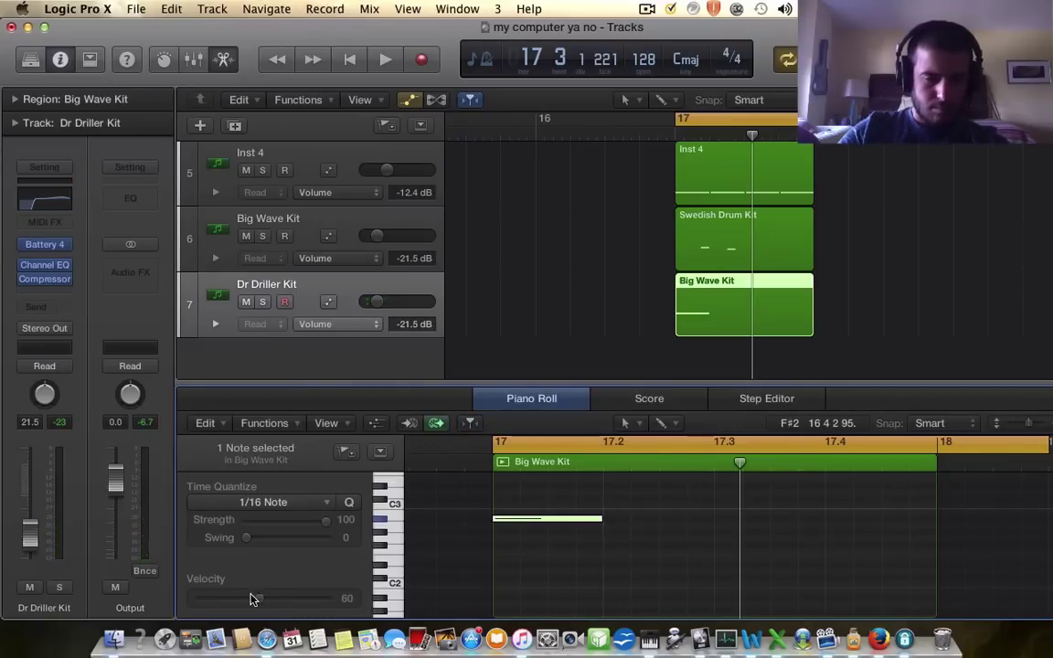
Step: Set the velocity of the A#2 note to 86 and check it against the other tracks during playback
left_click_drag(274, 602, 285, 601)
key("space")
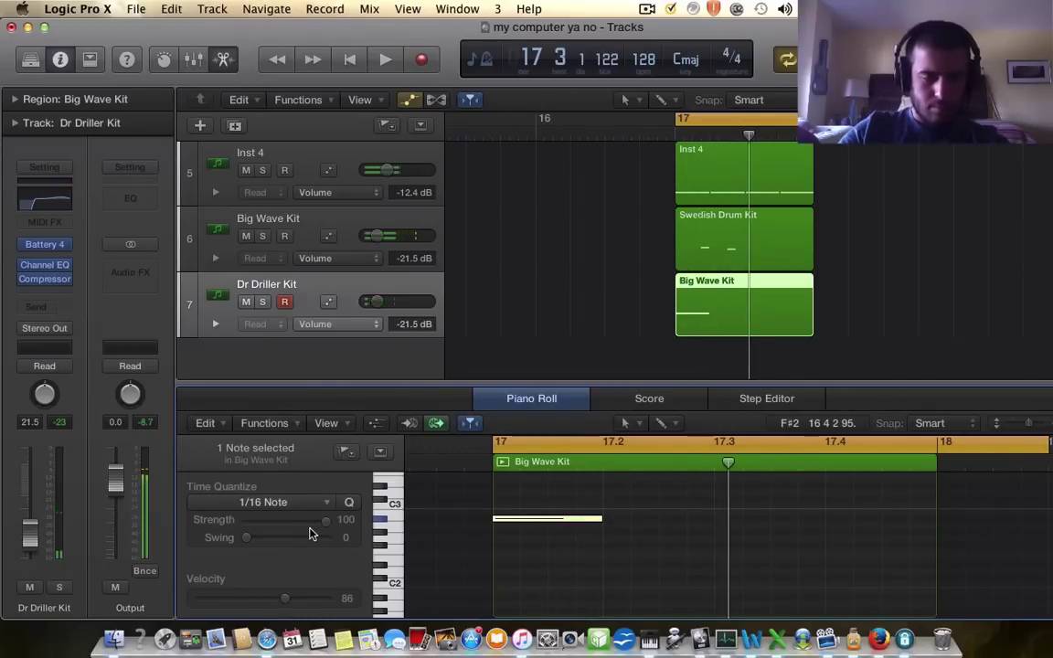
key("space")
Step: Select the Swedish Drum Kit region, solo the Big Wave Kit track and play it back
left_click(728, 235)
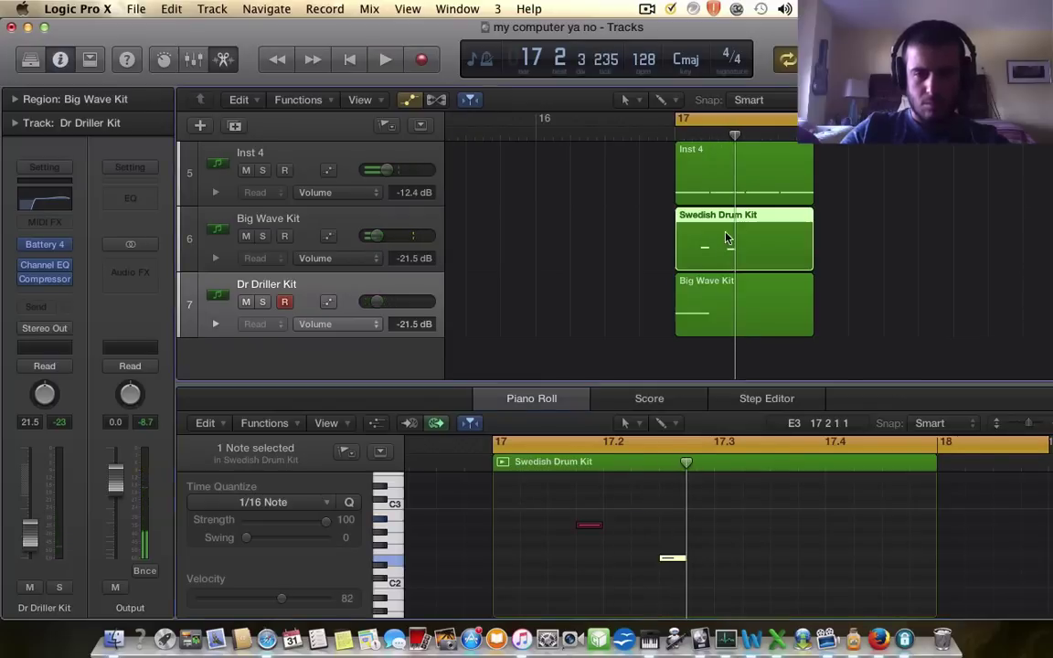
left_click(262, 235)
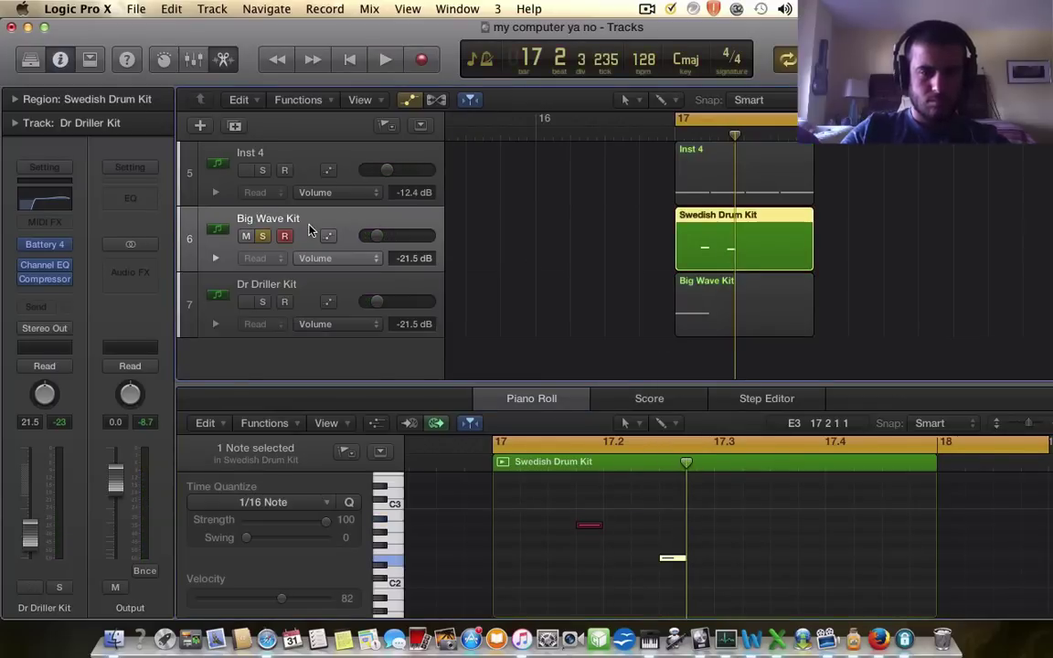
key("space")
key("space")
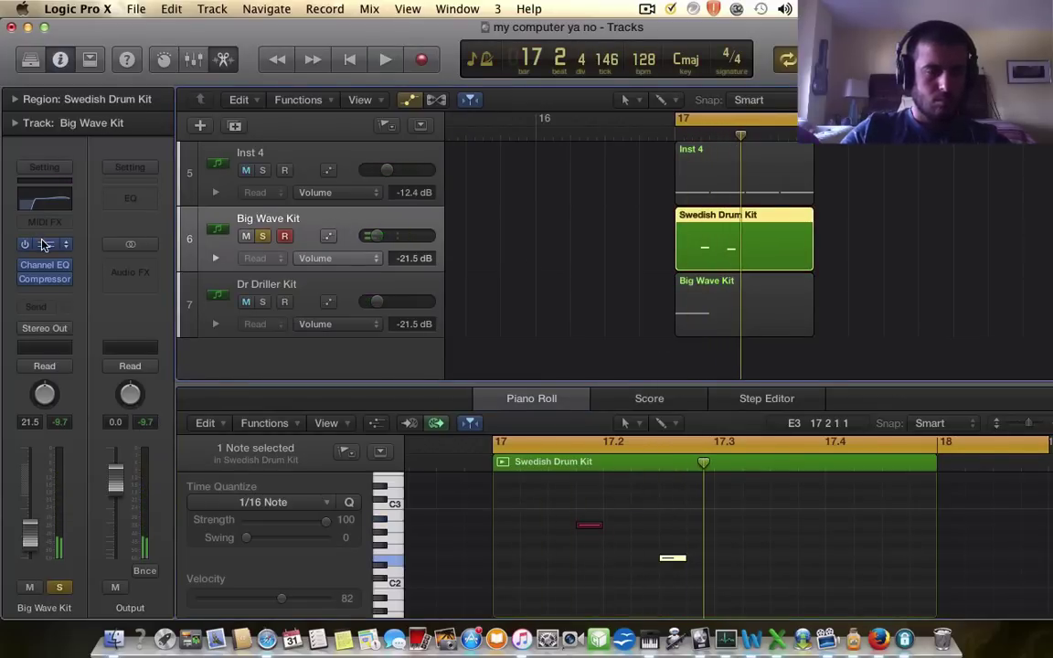
Step: Enable the volume envelope for Snare Wave 3 in Battery with a 750 ms decay and minimum sustain and release, and play it back
left_click(43, 244)
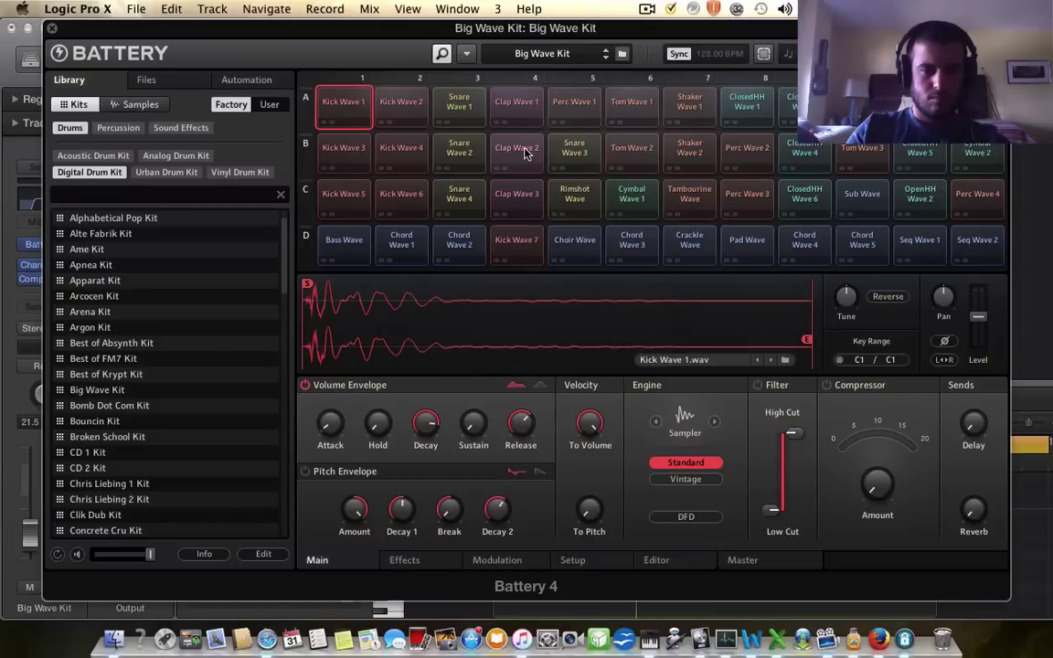
left_click(574, 149)
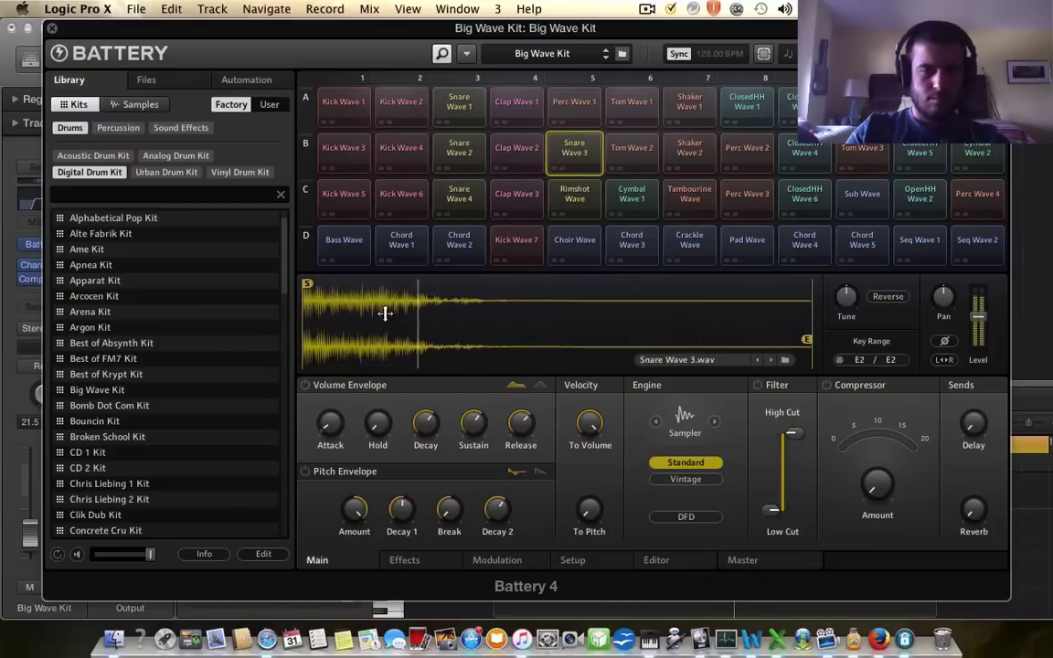
left_click_drag(473, 422, 473, 475)
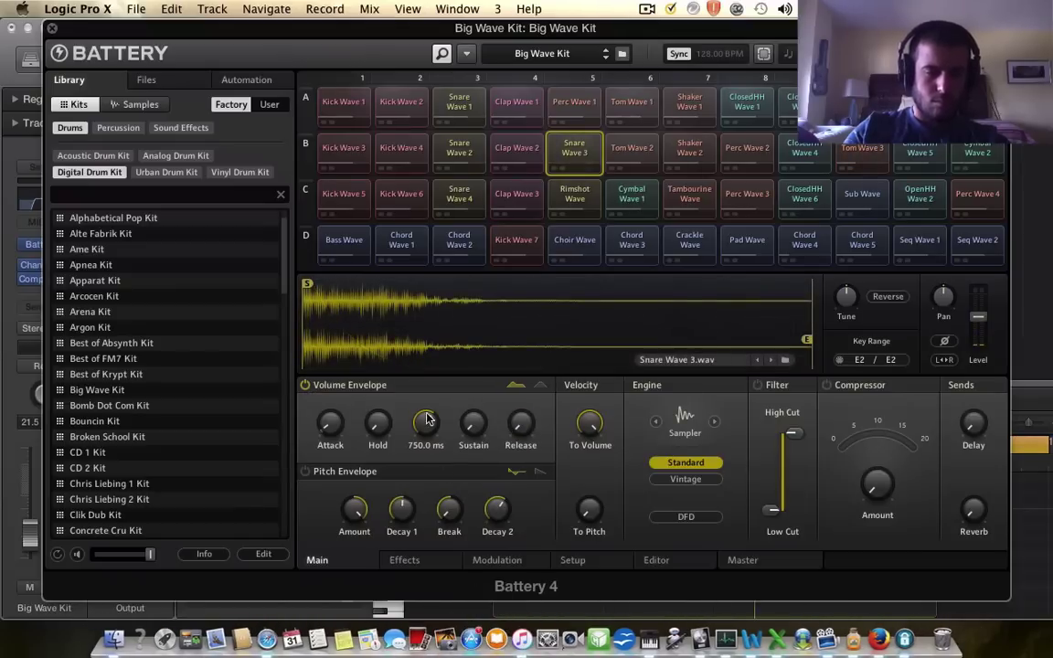
left_click(51, 28)
key("space")
key("space")
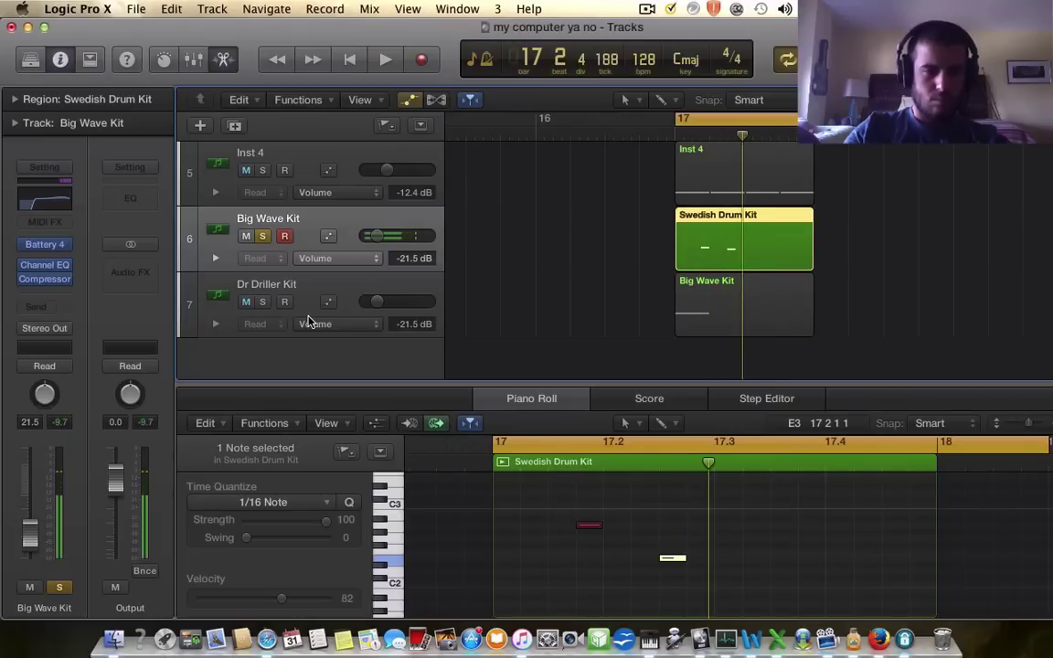
Step: Unsolo the Big Wave Kit track and lower its volume to -25.0 dB while listening to the full mix
left_click(262, 235)
key("space")
key("space")
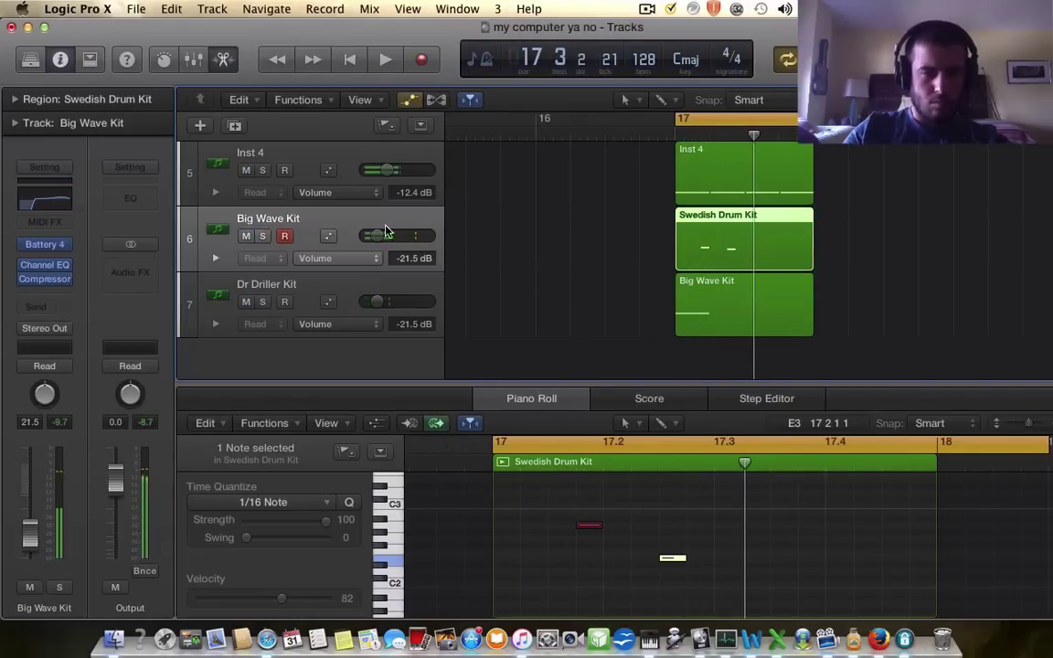
mouse_move(380, 240)
key("space")
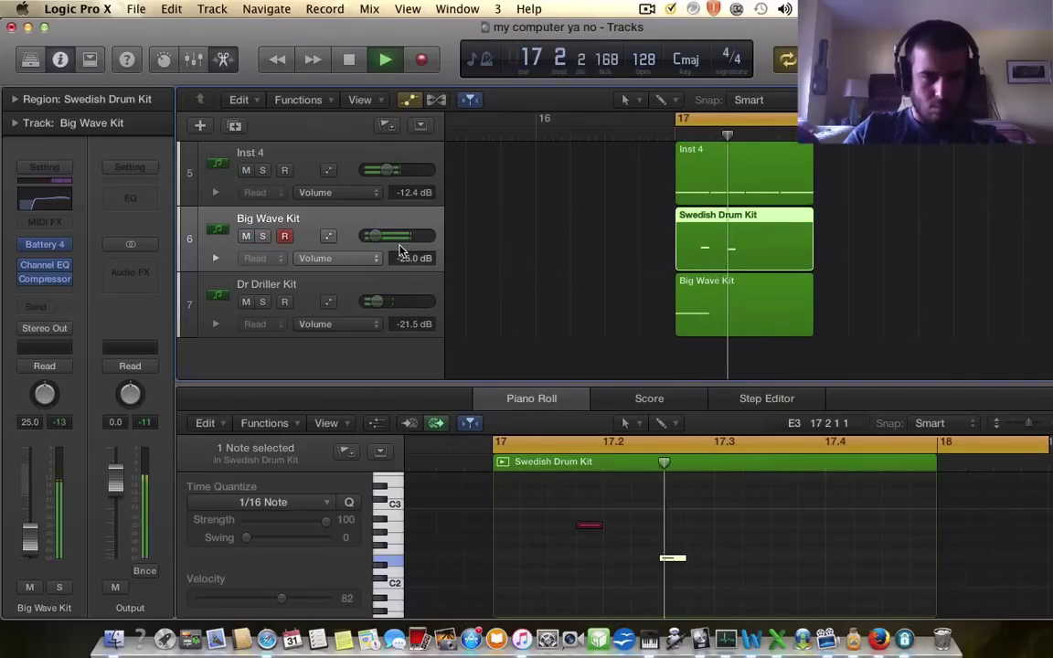
key("space")
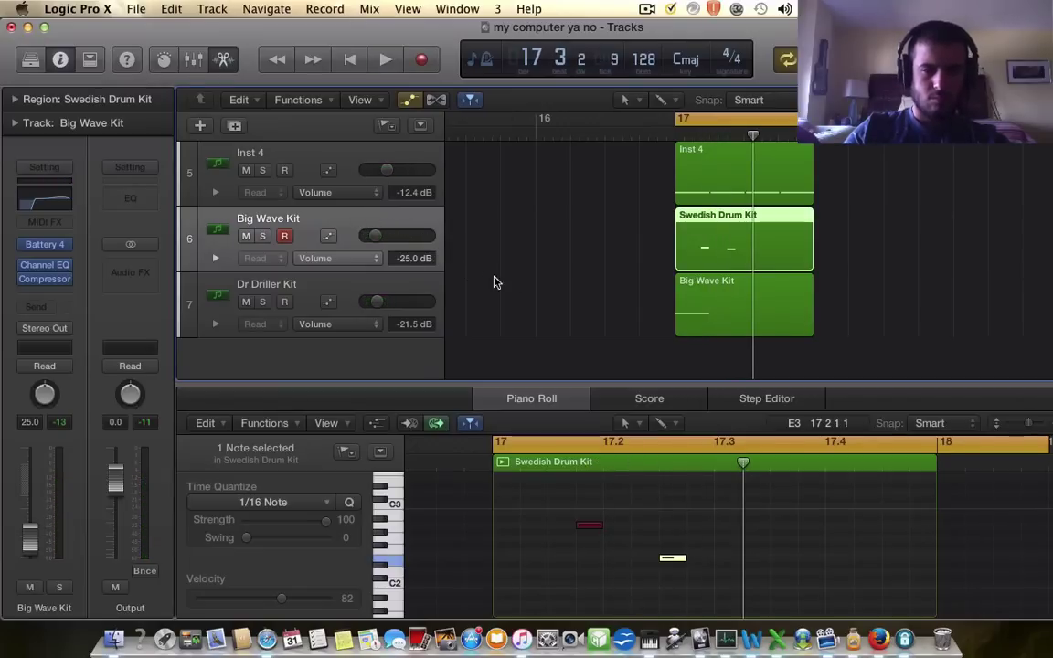
Step: Solo the Inst 4 bass track during playback
scroll(564, 272, "up", 2)
key("super+Left")
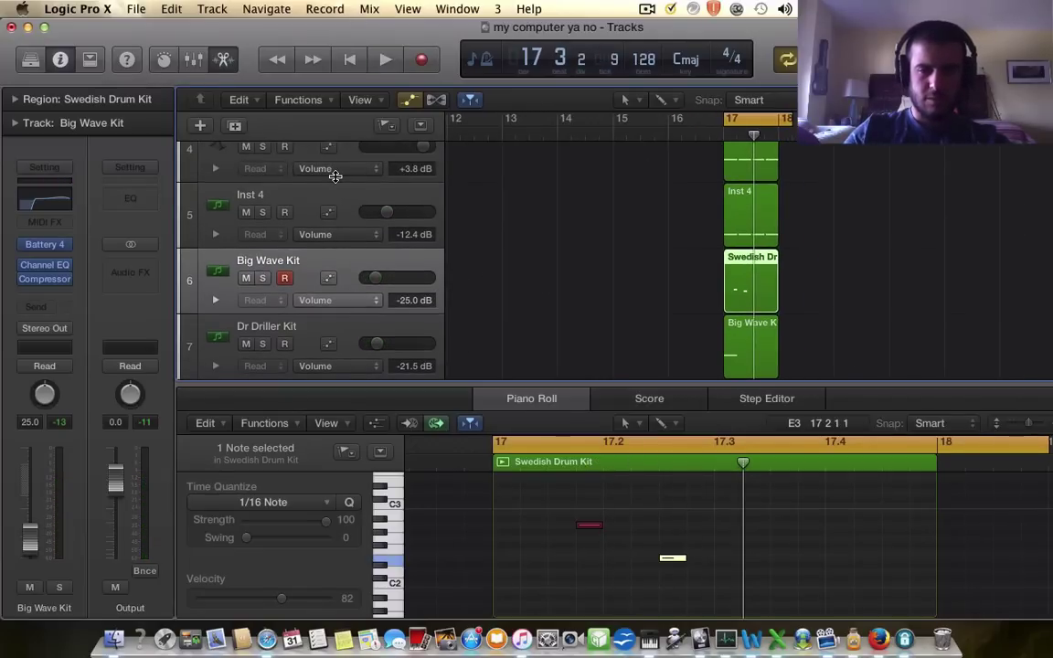
key("space")
left_click(263, 212)
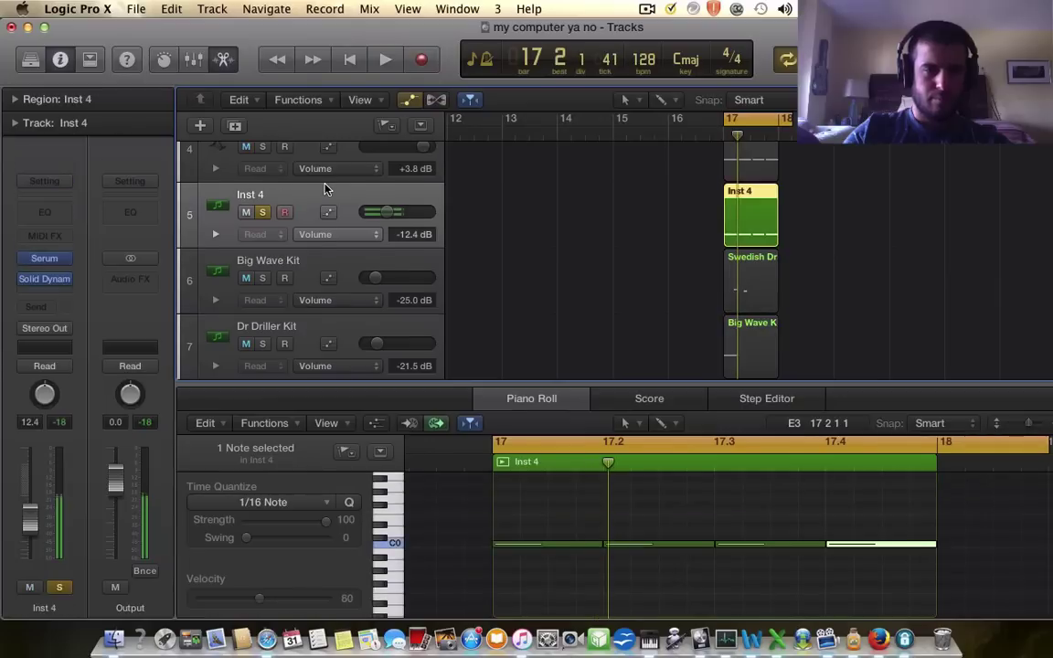
Step: Insert a Compressor after Solid Dynamics on Inst 4 and set its threshold to -27.0 dB
left_click(46, 290)
mouse_move(65, 368)
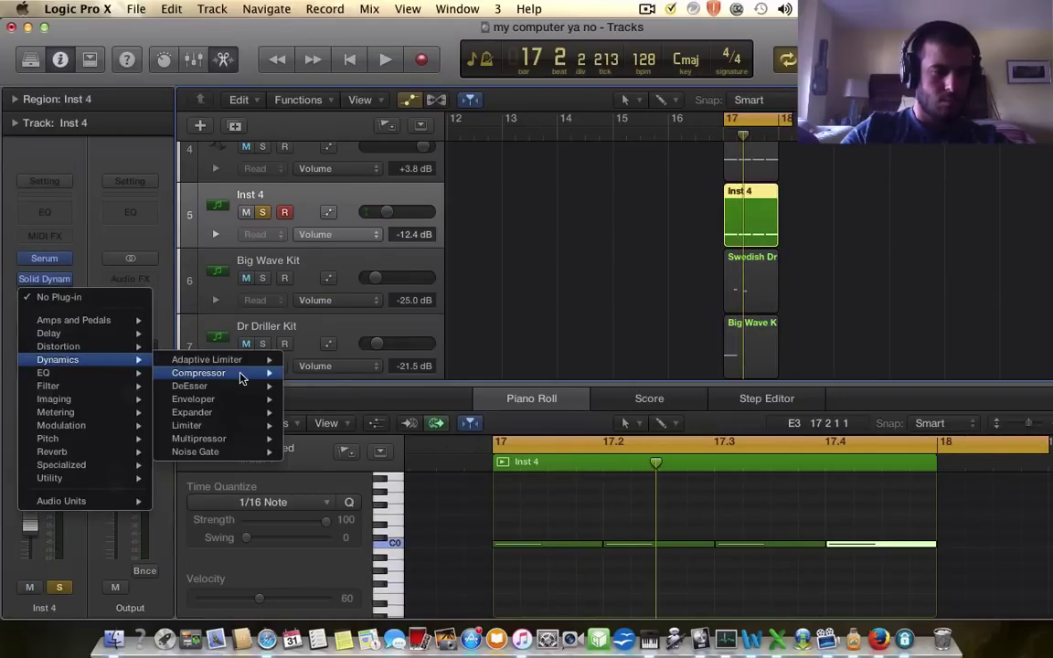
mouse_move(243, 373)
left_click(306, 370)
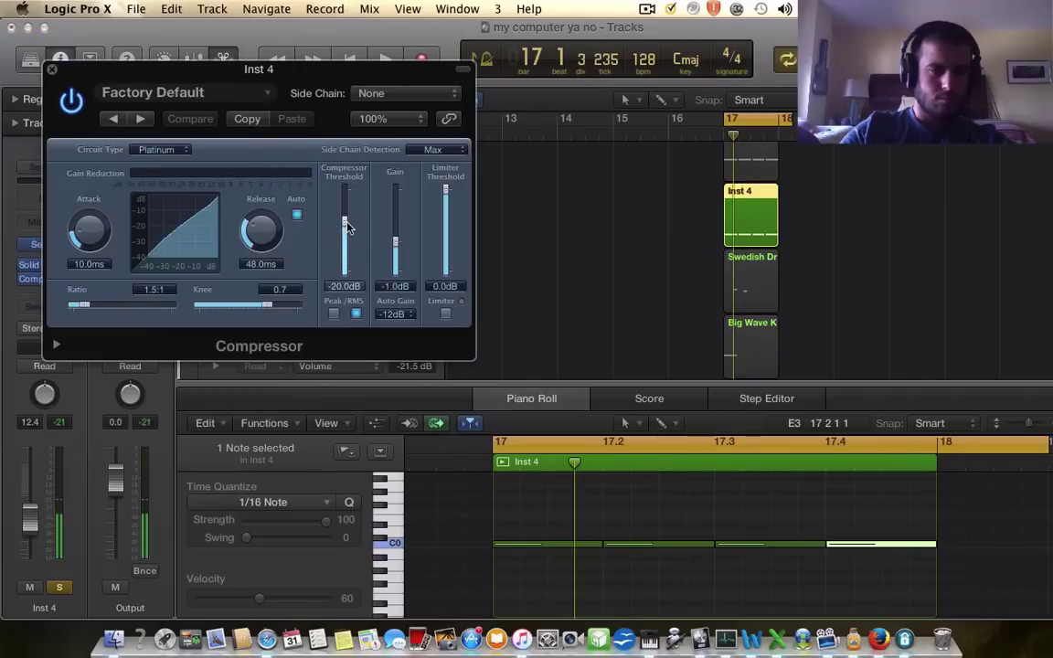
left_click_drag(344, 225, 345, 238)
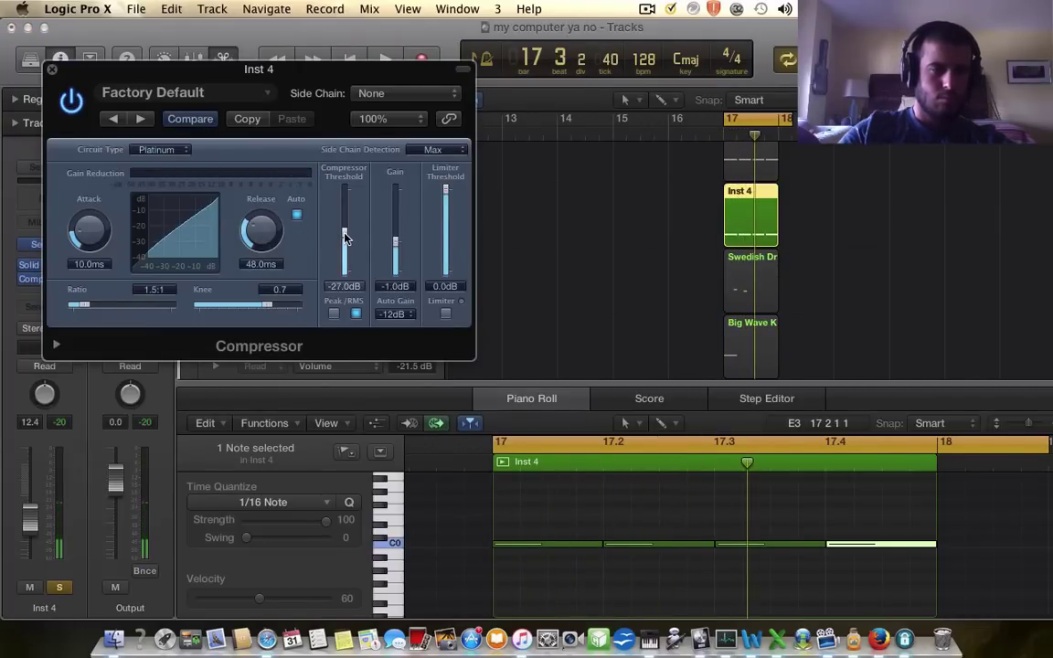
left_click(52, 68)
Step: Unsolo the Inst 4 track and lower its volume to -14.8 dB during playback
left_click(264, 212)
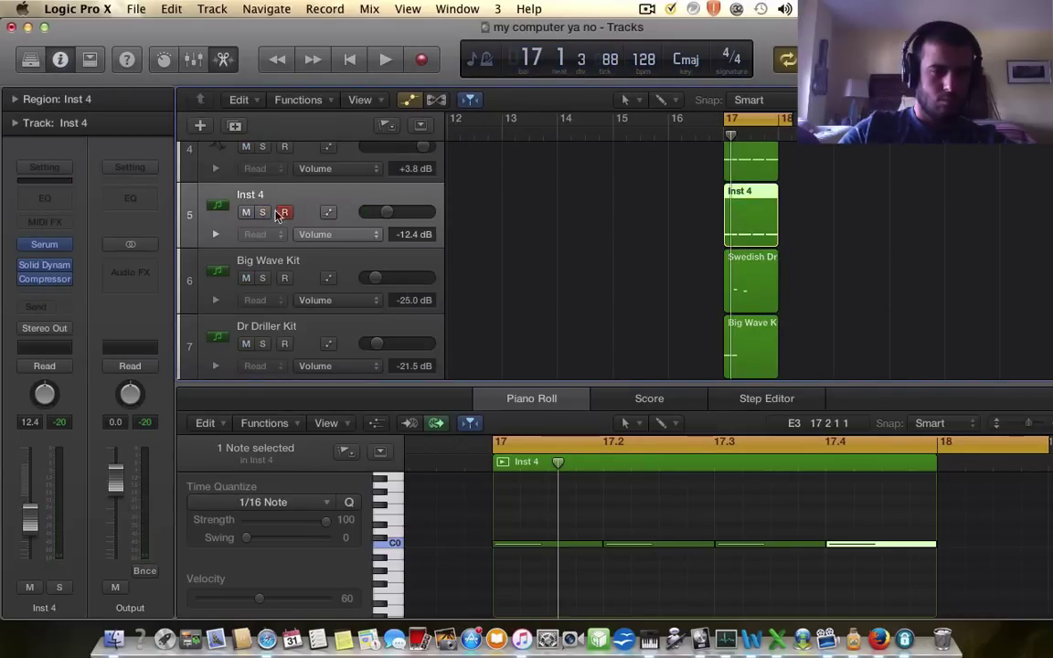
left_click_drag(391, 214, 382, 214)
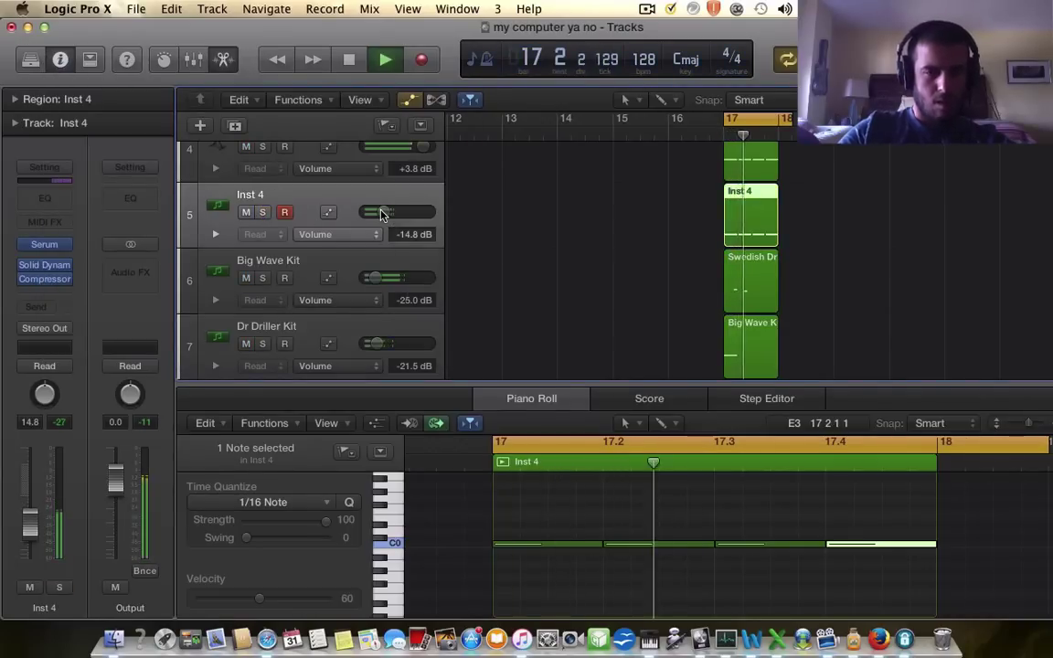
Step: Lower the kick b track's volume to +0.8 dB and check the balance in playback
scroll(382, 214, "up", 1)
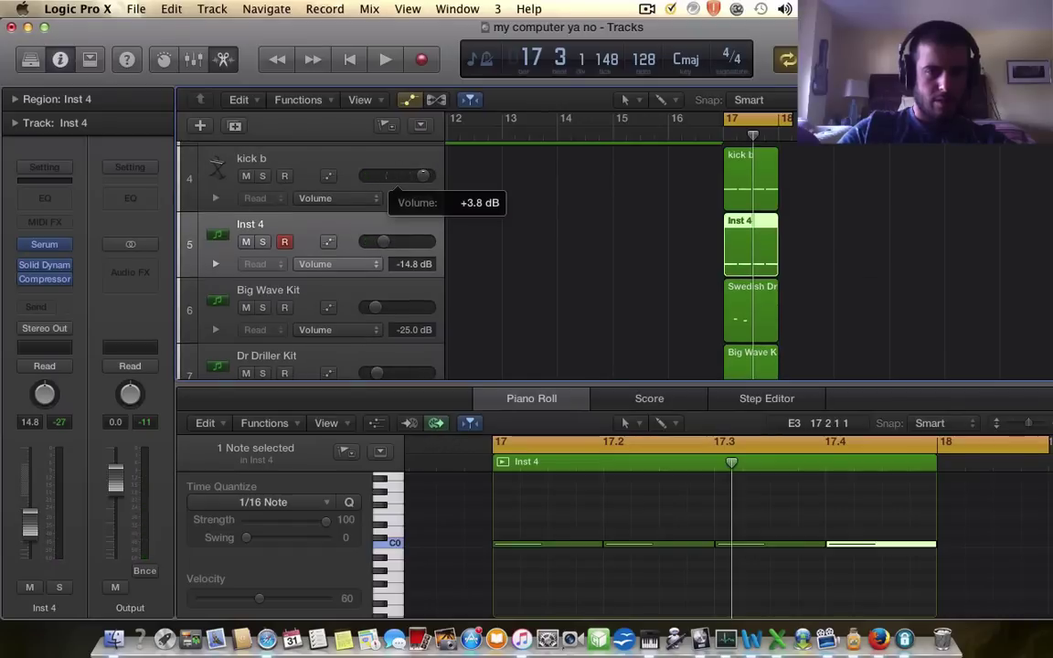
key("space")
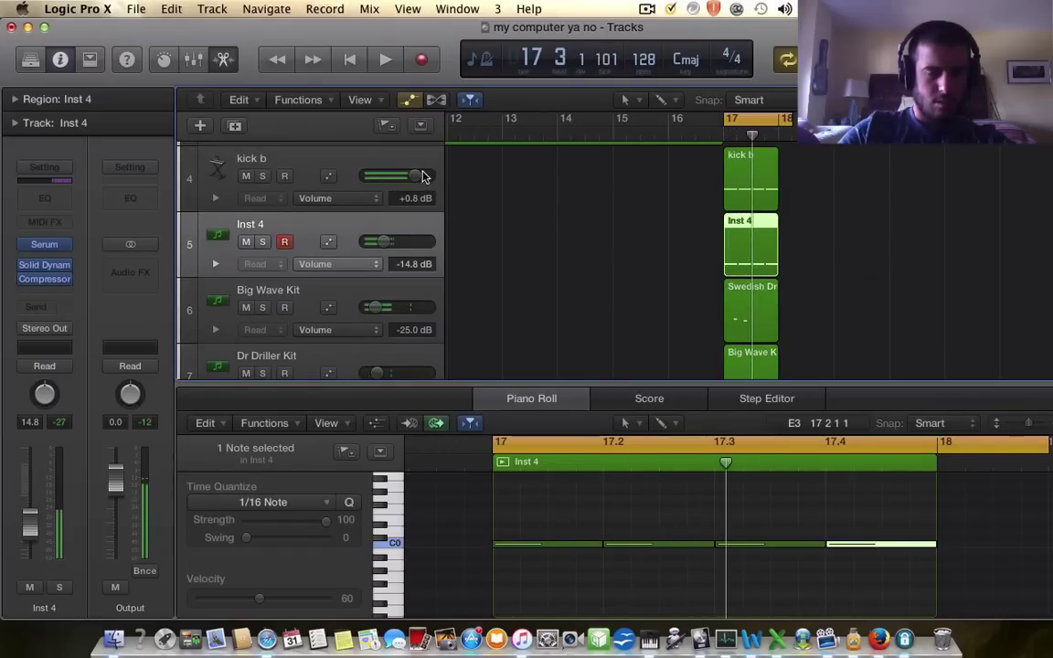
Step: Lower the kick b track's volume to -0.7 dB and check the balance in playback
key("space")
left_click(413, 175)
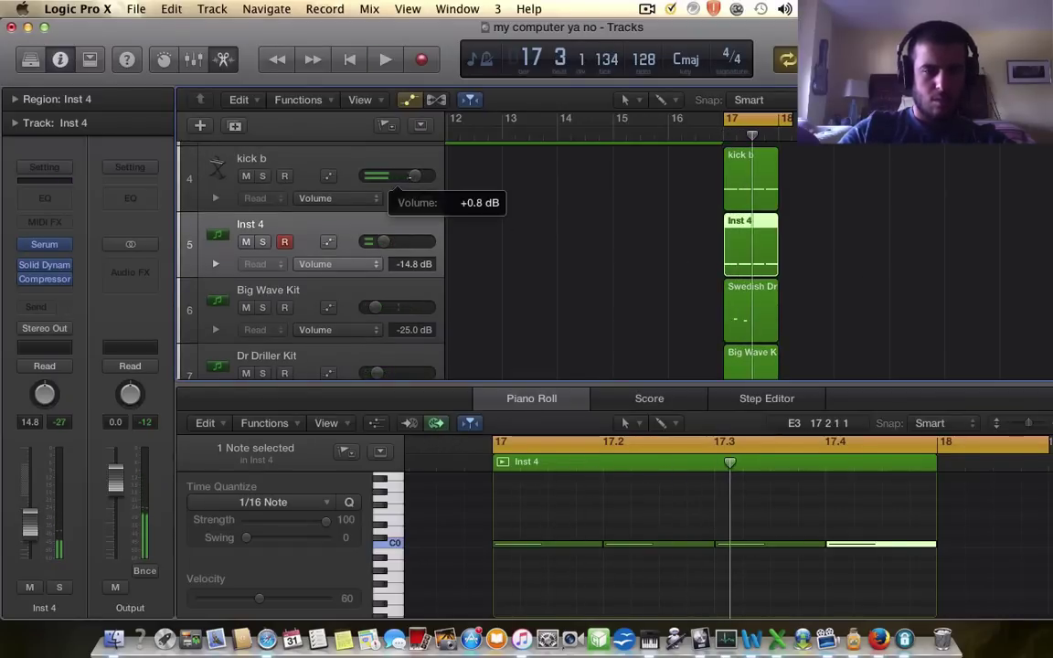
key("space")
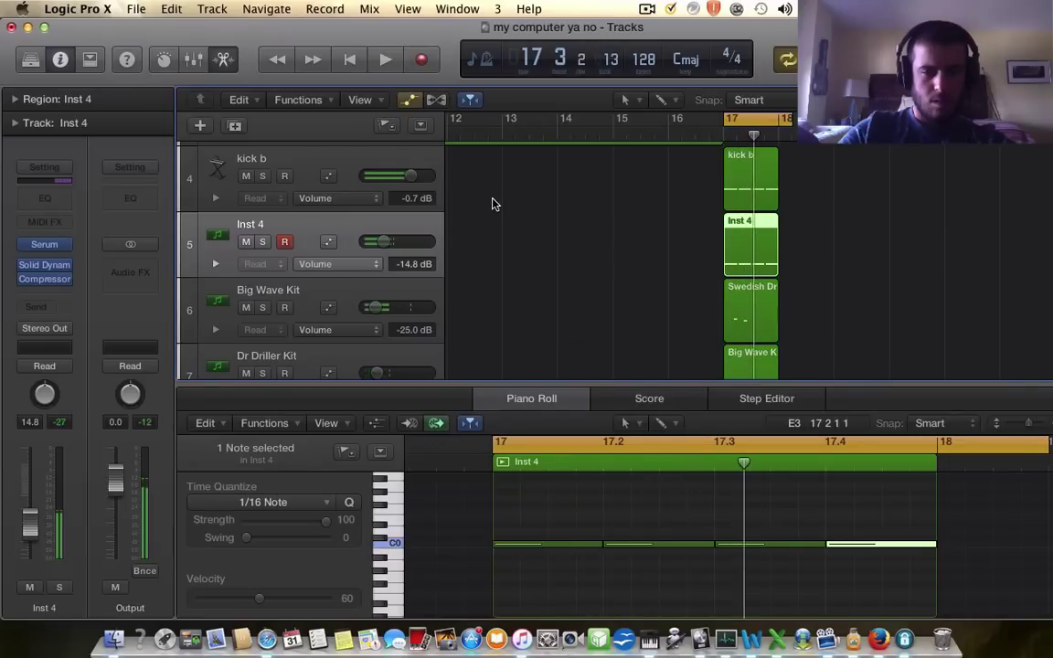
key("space")
Step: Audition the Big Wave Kit track soloed over the bar 17 loop, and unsolo it after stopping playback
scroll(615, 217, "up", 3)
scroll(615, 217, "down", 2)
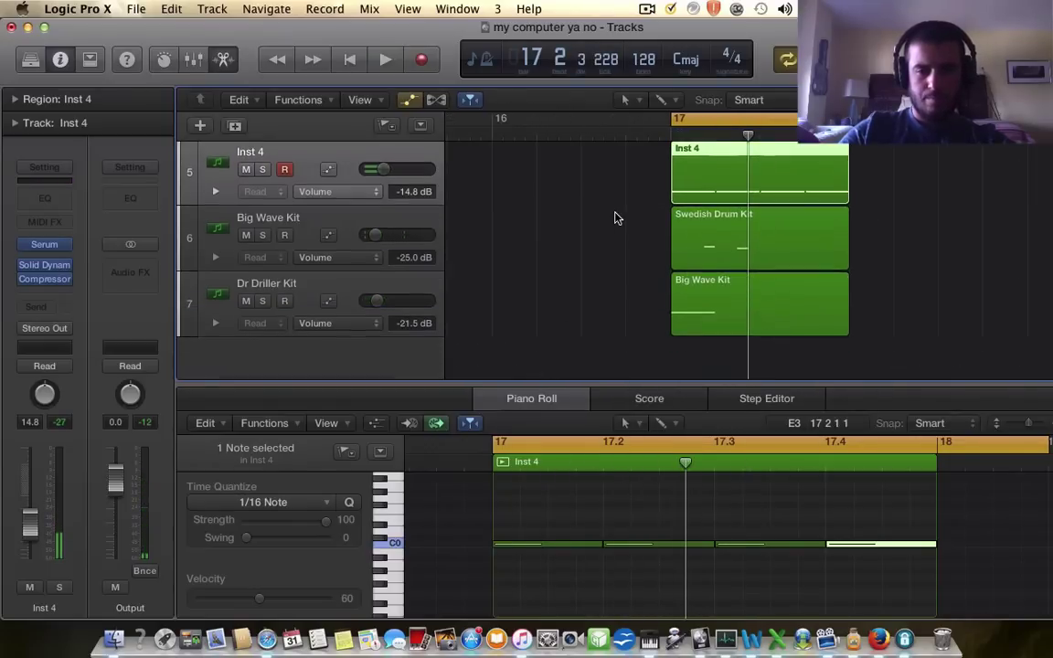
left_click(334, 238)
key("space")
left_click(261, 236)
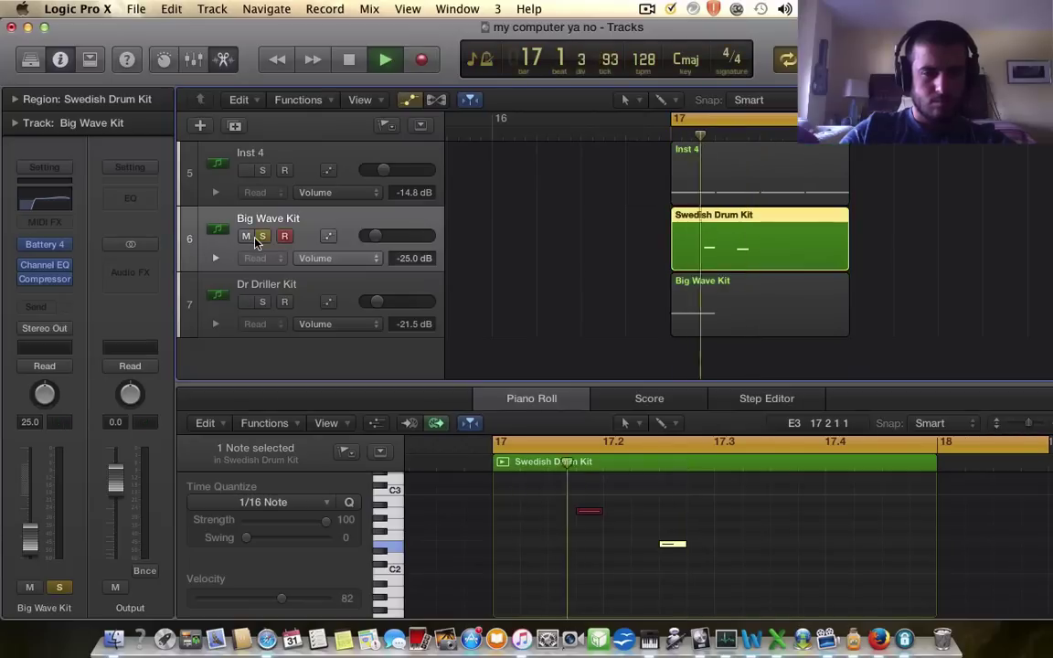
key("space")
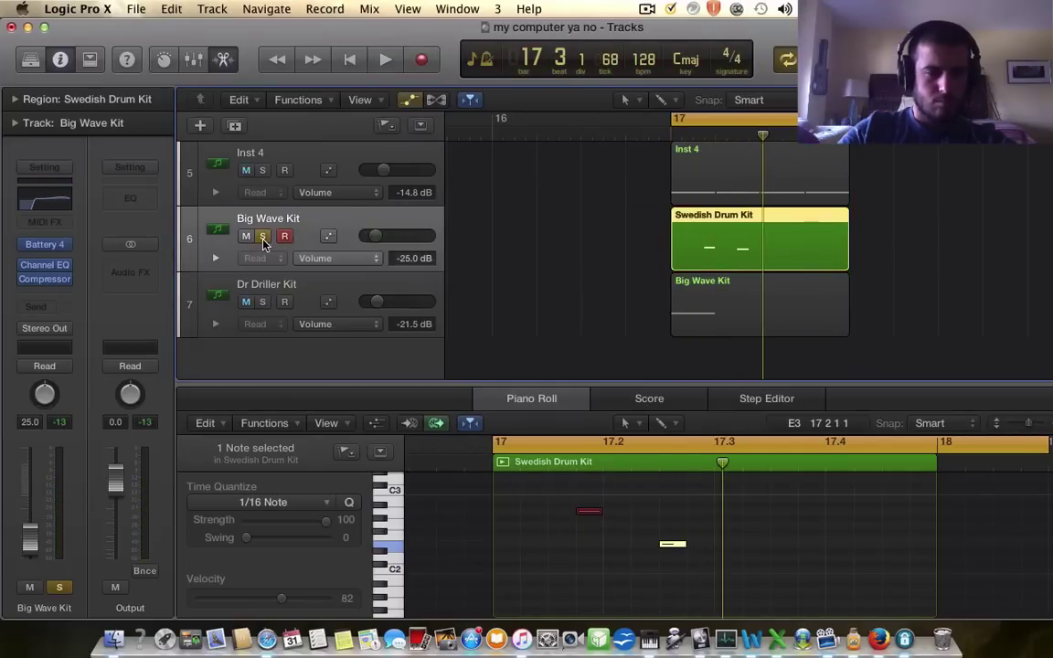
left_click(263, 238)
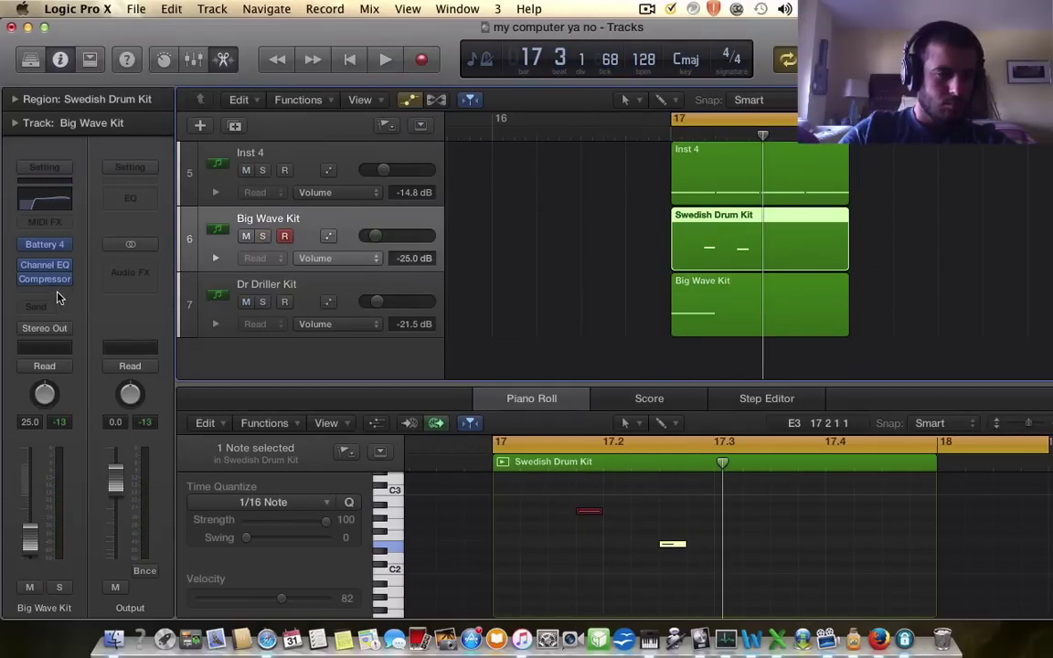